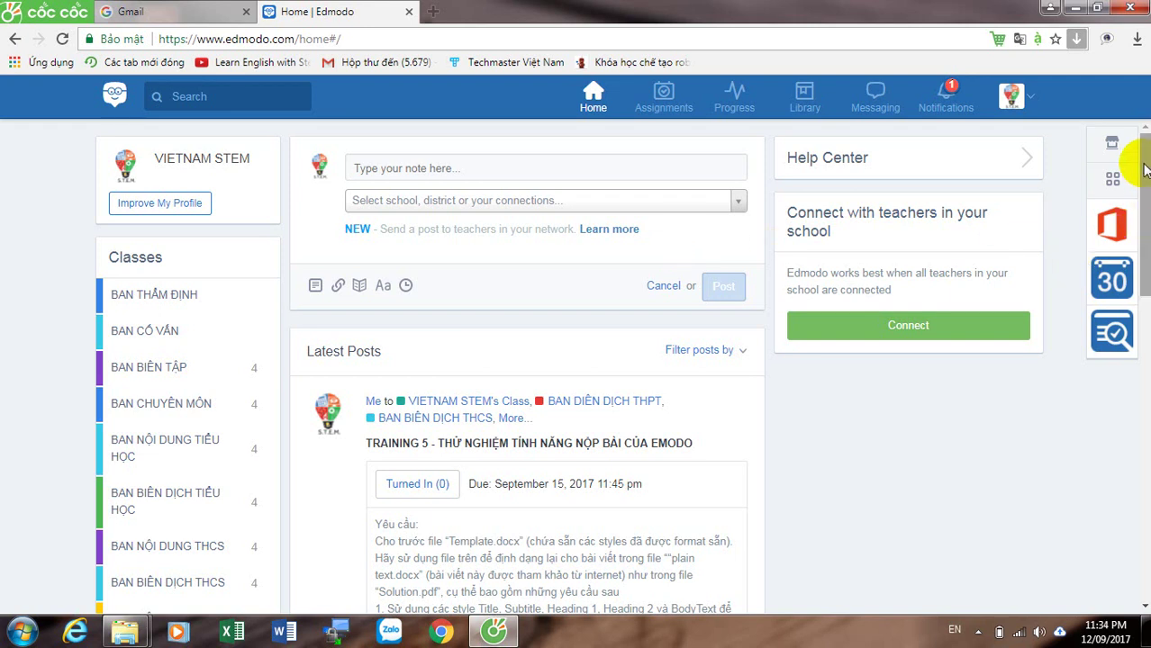
# Step: Scroll the home feed, then go to the BAN NỘI DUNG THCS class page from the Classes sidebar
pyautogui.moveTo(1144, 166); pyautogui.dragTo(1147, 208)
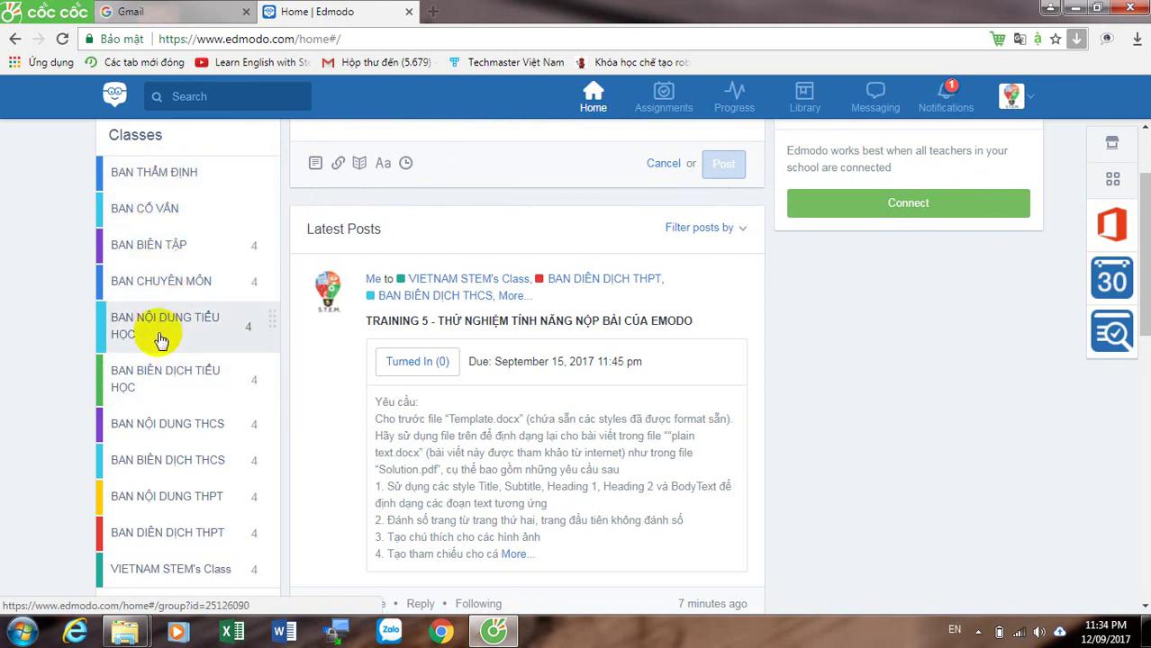
pyautogui.click(180, 430)
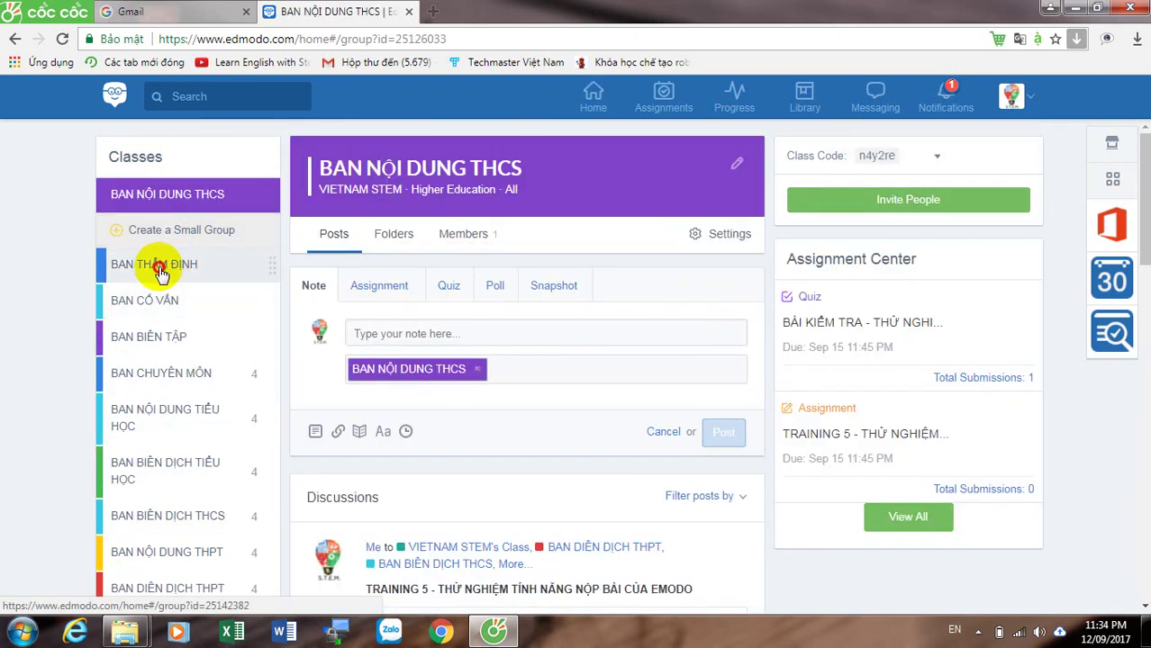
# Step: Browse BAN THẨM ĐỊNH and BAN BIÊN TẬP, view BAN BIÊN TẬP THPT's folders, then go to BAN BIÊN TẬP THCS
pyautogui.click(161, 272)
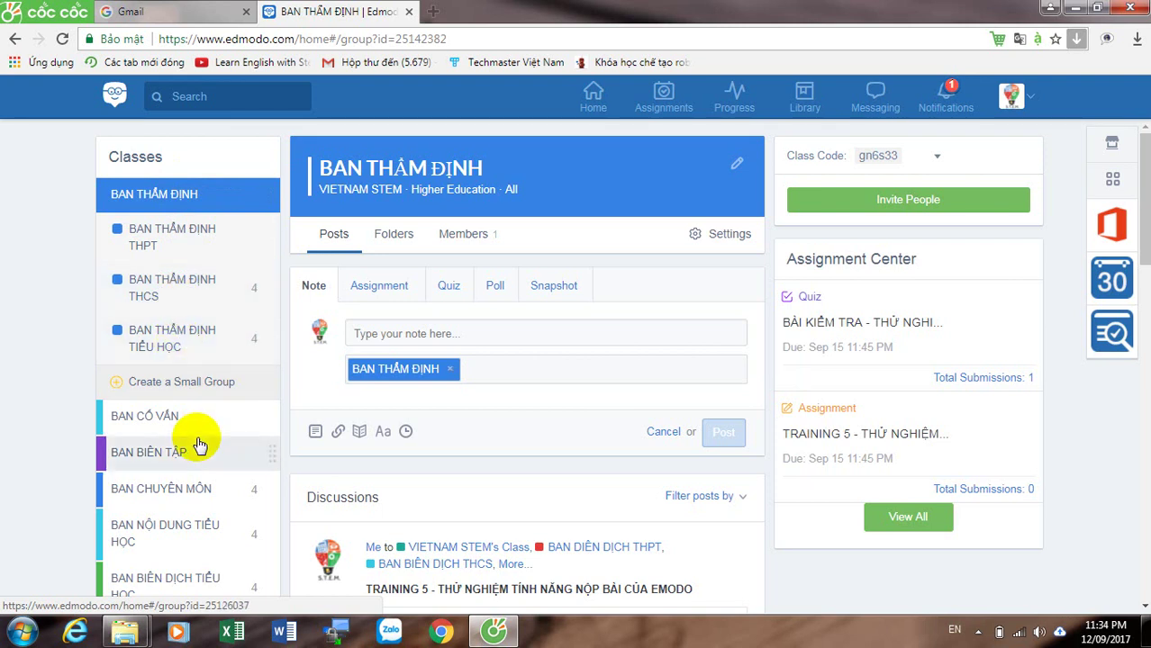
pyautogui.click(175, 455)
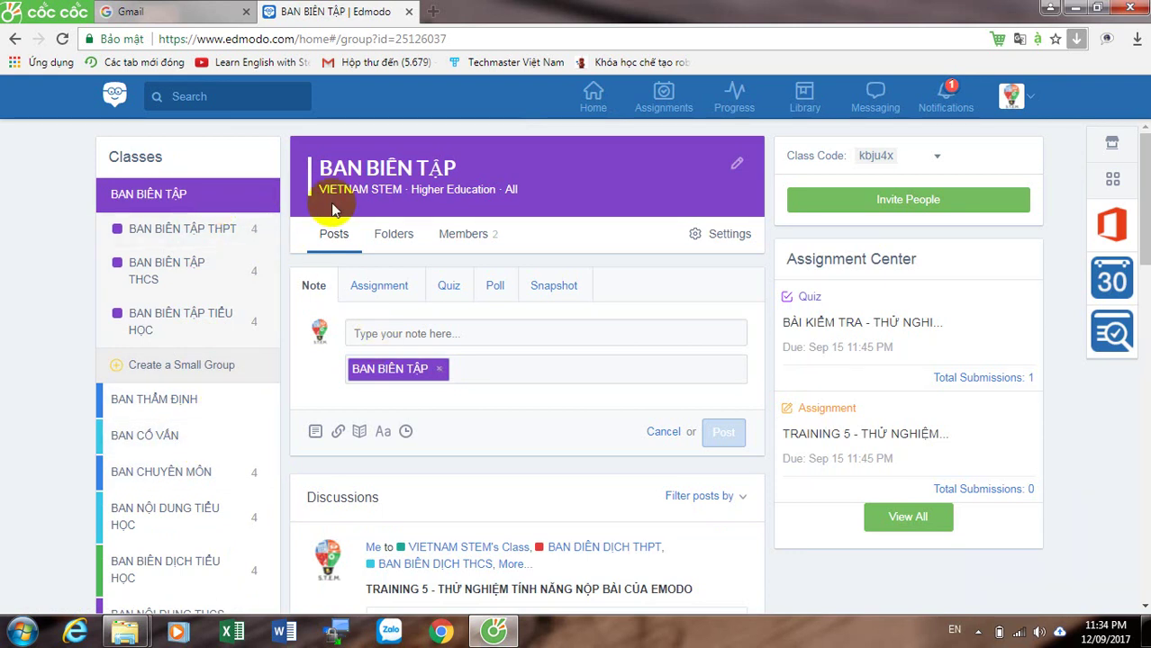
pyautogui.click(223, 230)
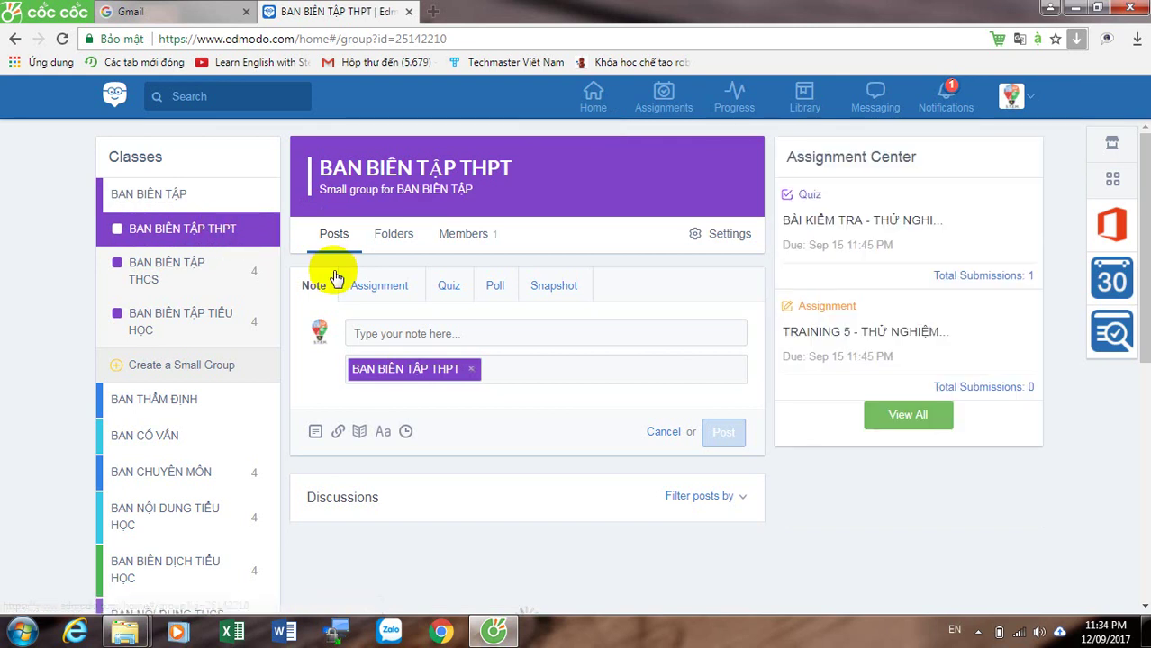
pyautogui.click(393, 242)
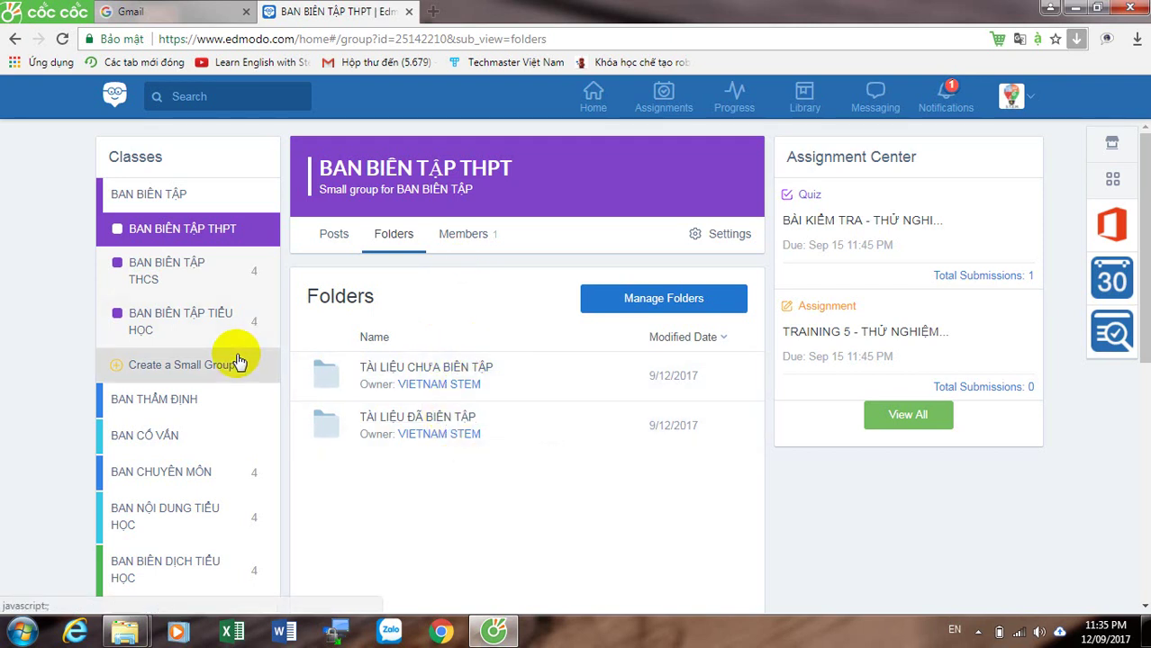
pyautogui.click(137, 286)
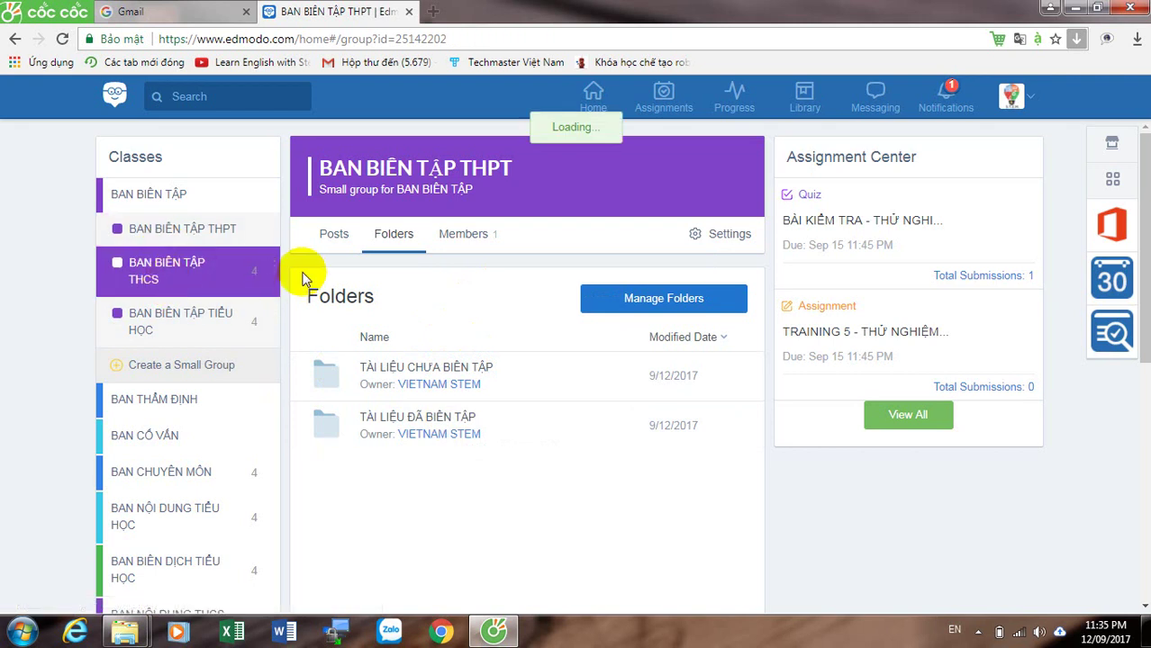
# Step: View the folders shared in the BAN BIÊN TẬP THCS group
pyautogui.click(393, 236)
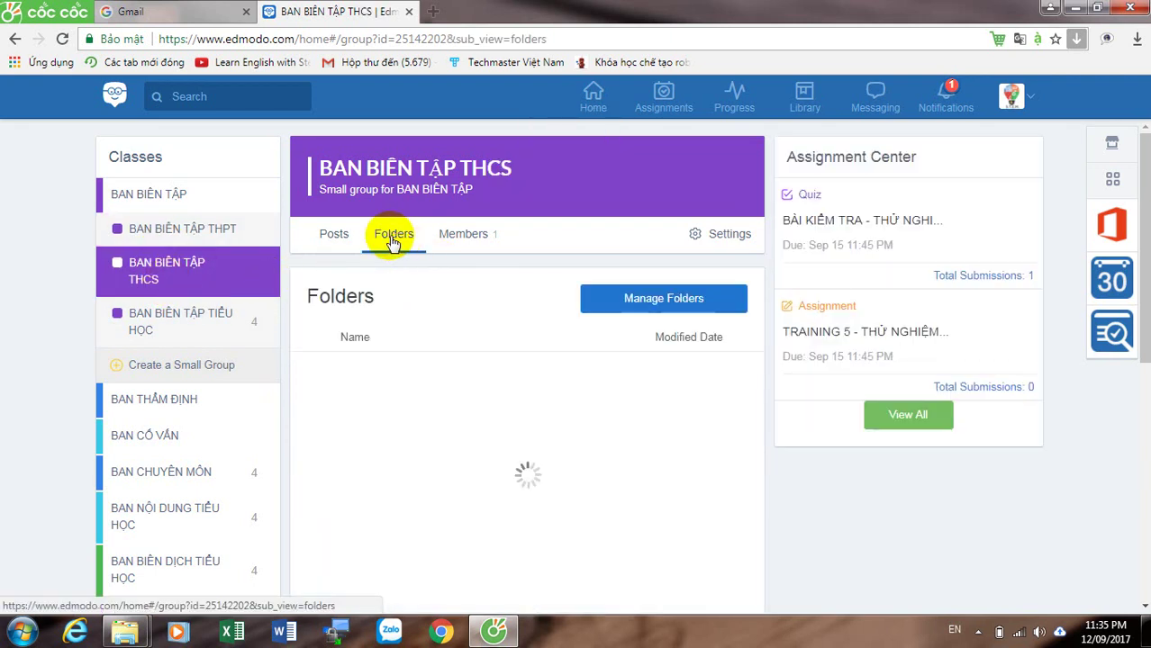
pyautogui.moveTo(1146, 280)
pyautogui.mouseDown()
pyautogui.moveTo(1148, 384)
pyautogui.moveTo(1144, 288)
pyautogui.mouseUp()
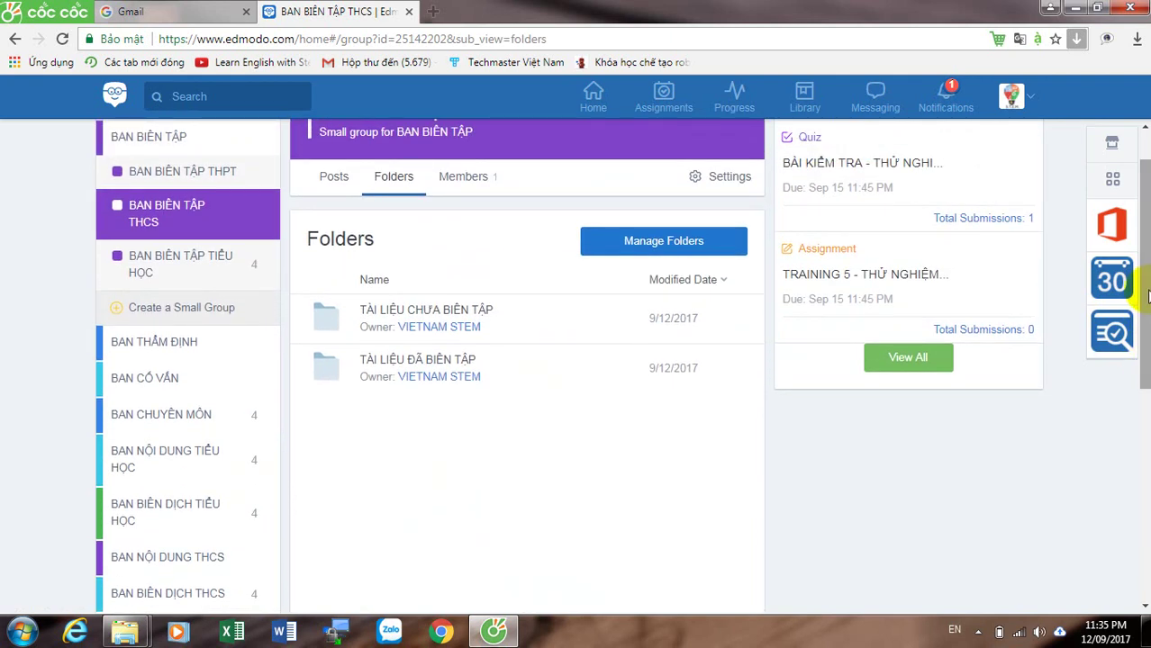
pyautogui.moveTo(1147, 297); pyautogui.dragTo(1147, 330)
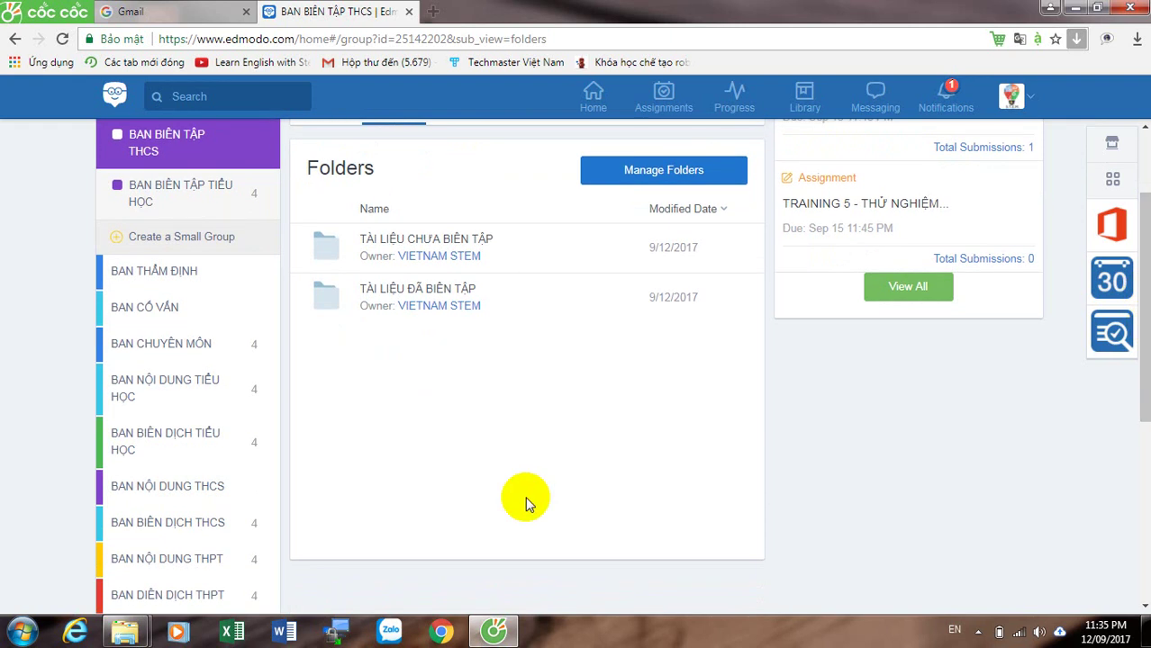
# Step: View BAN BIÊN DỊCH TIỂU HỌC's three folders, then return to its Posts feed
pyautogui.click(200, 432)
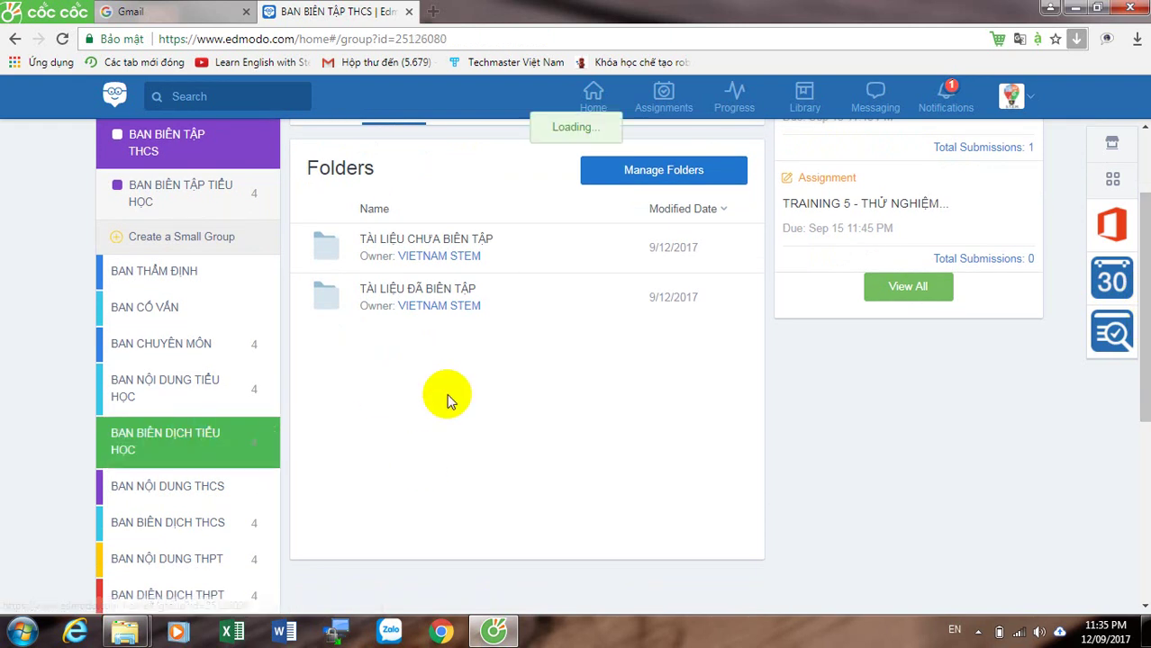
pyautogui.click(392, 235)
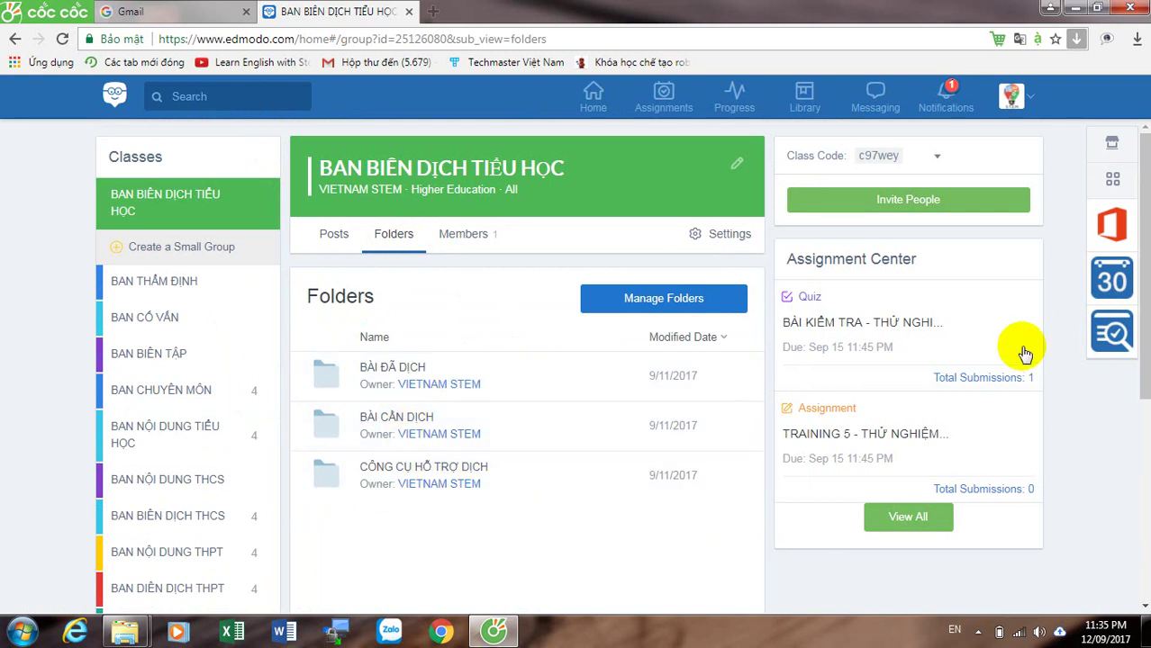
pyautogui.click(1146, 304)
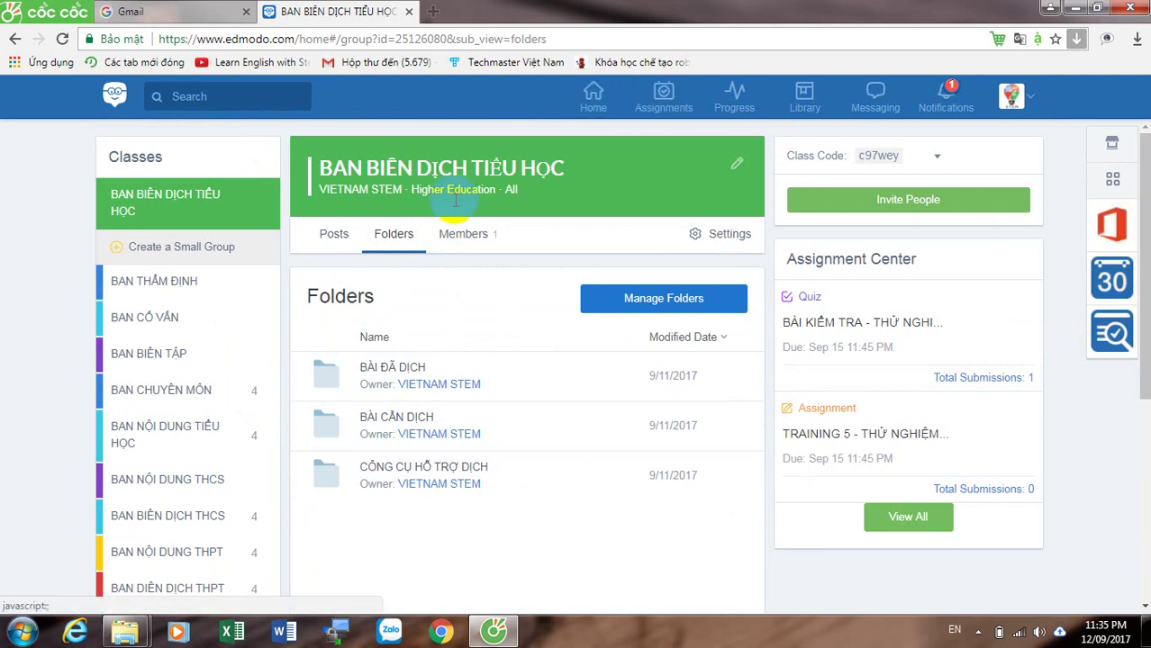
pyautogui.click(334, 239)
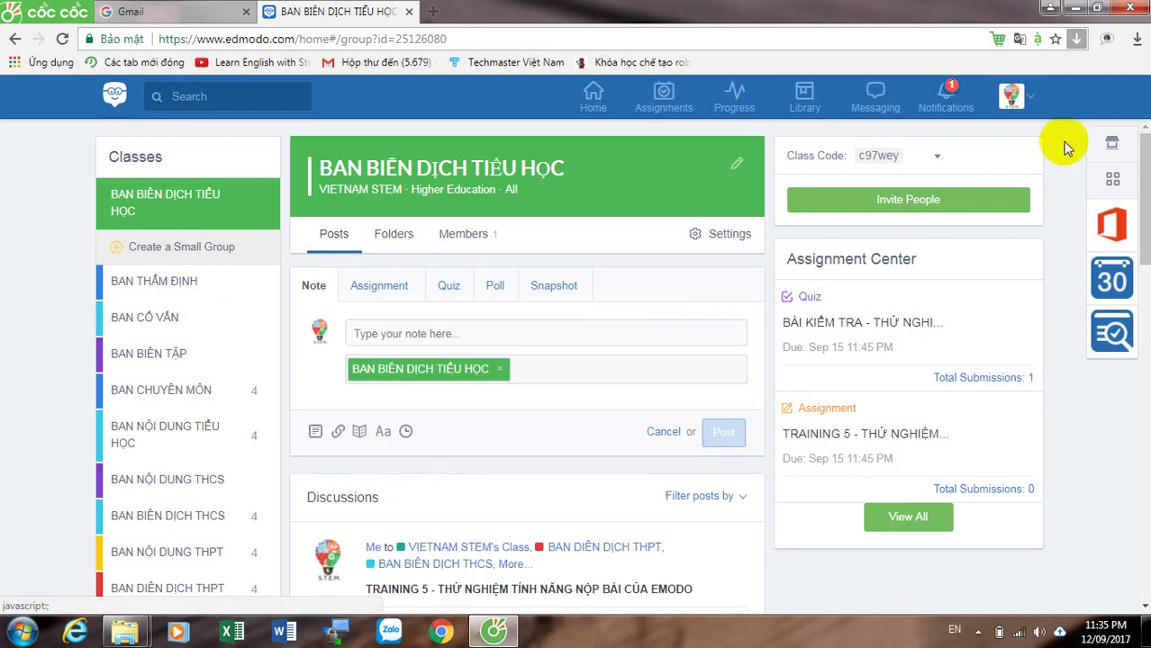
pyautogui.moveTo(1147, 189); pyautogui.dragTo(1146, 185)
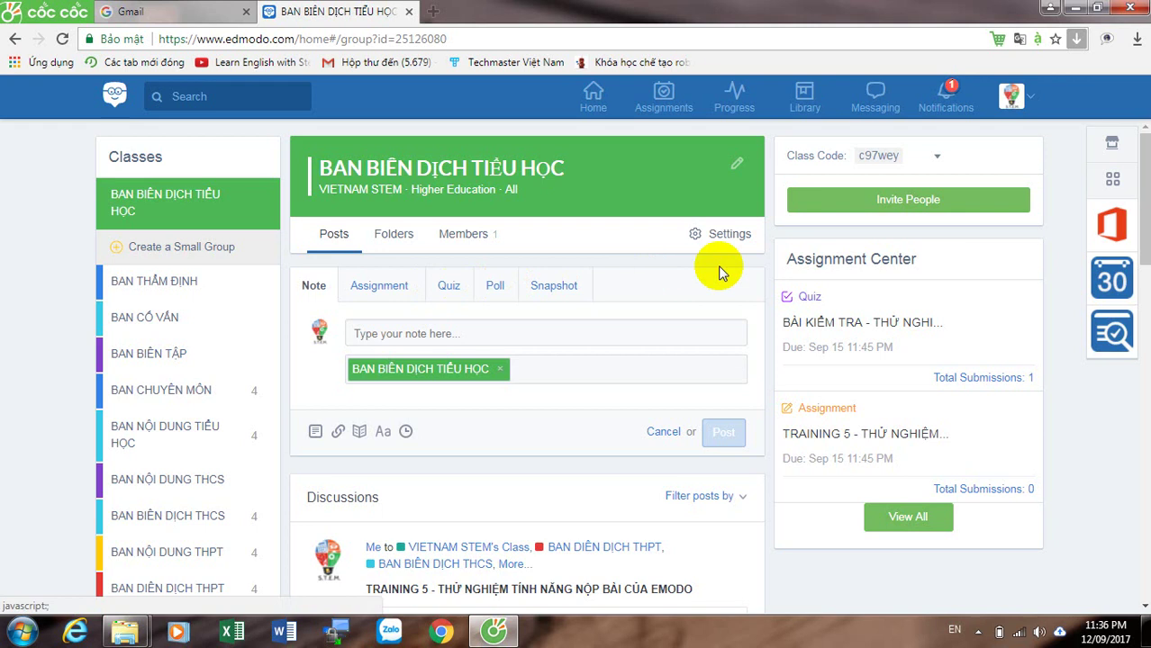
pyautogui.click(1143, 203)
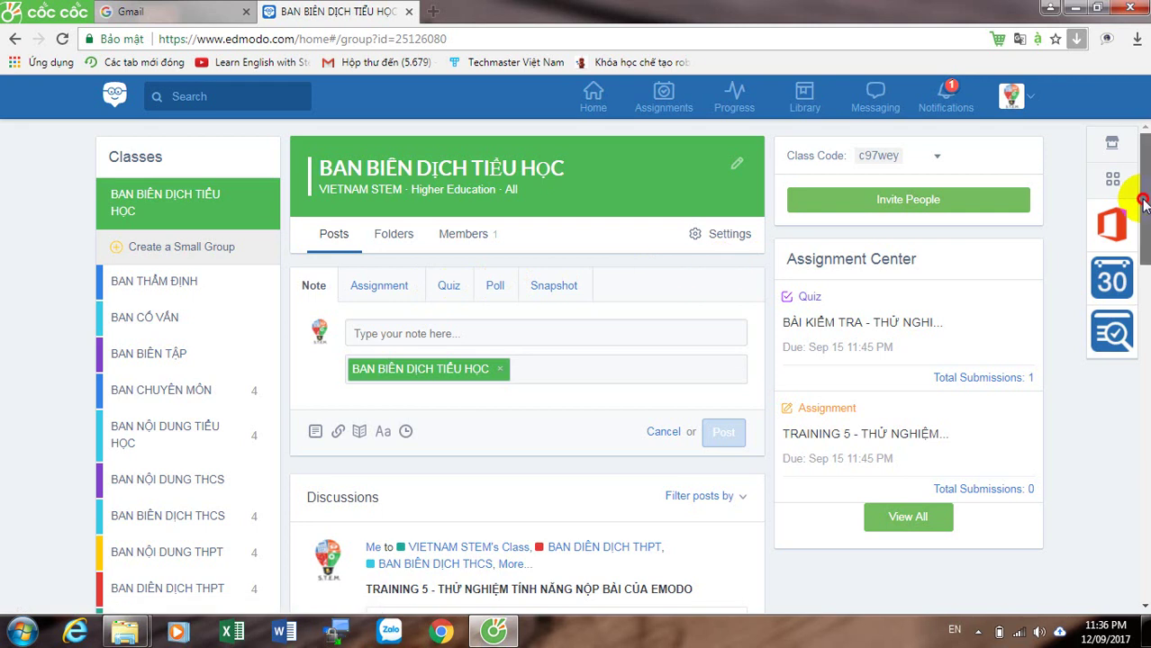
pyautogui.moveTo(1144, 204); pyautogui.dragTo(1146, 198)
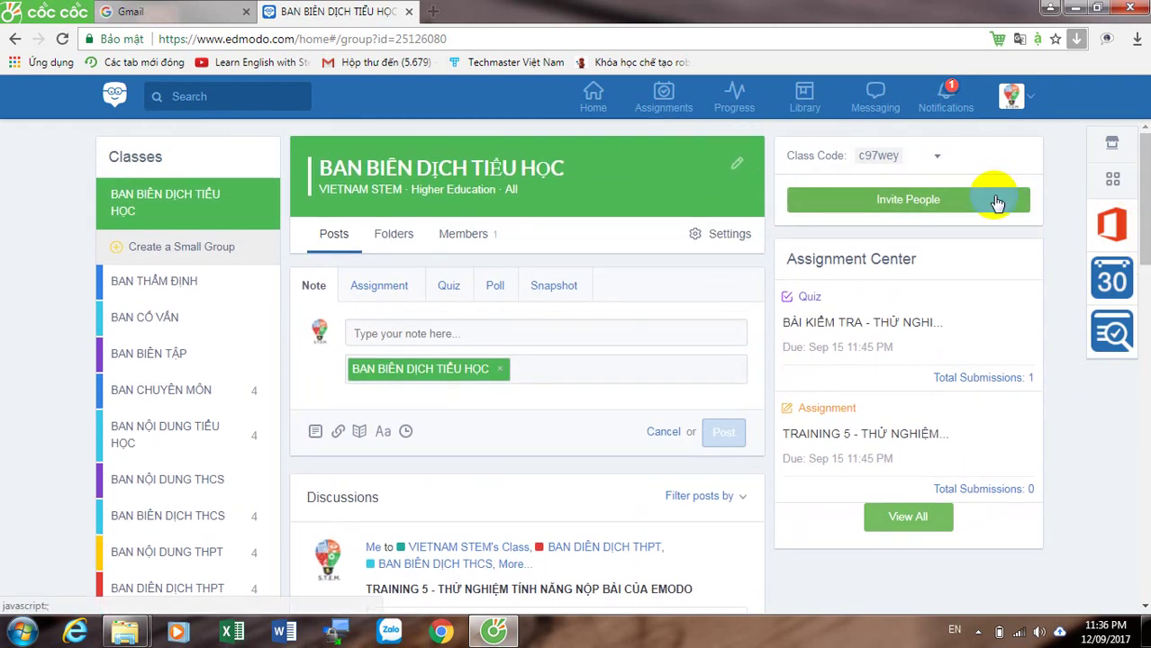
pyautogui.moveTo(899, 156); pyautogui.dragTo(862, 160)
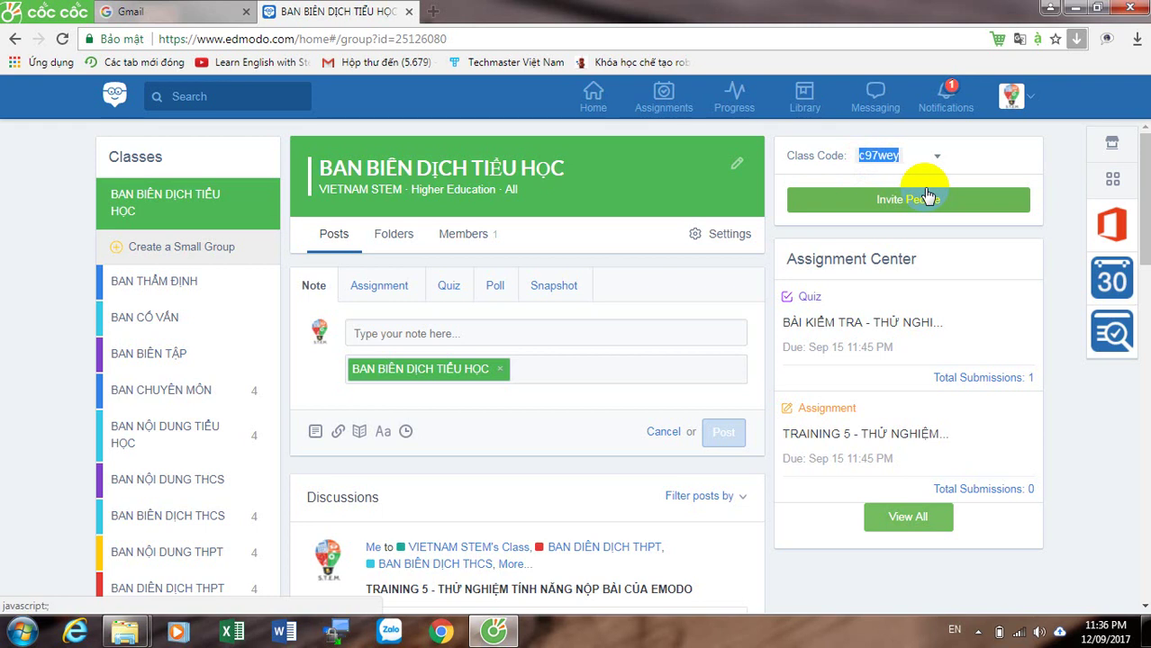
pyautogui.click(1030, 101)
pyautogui.click(1030, 101)
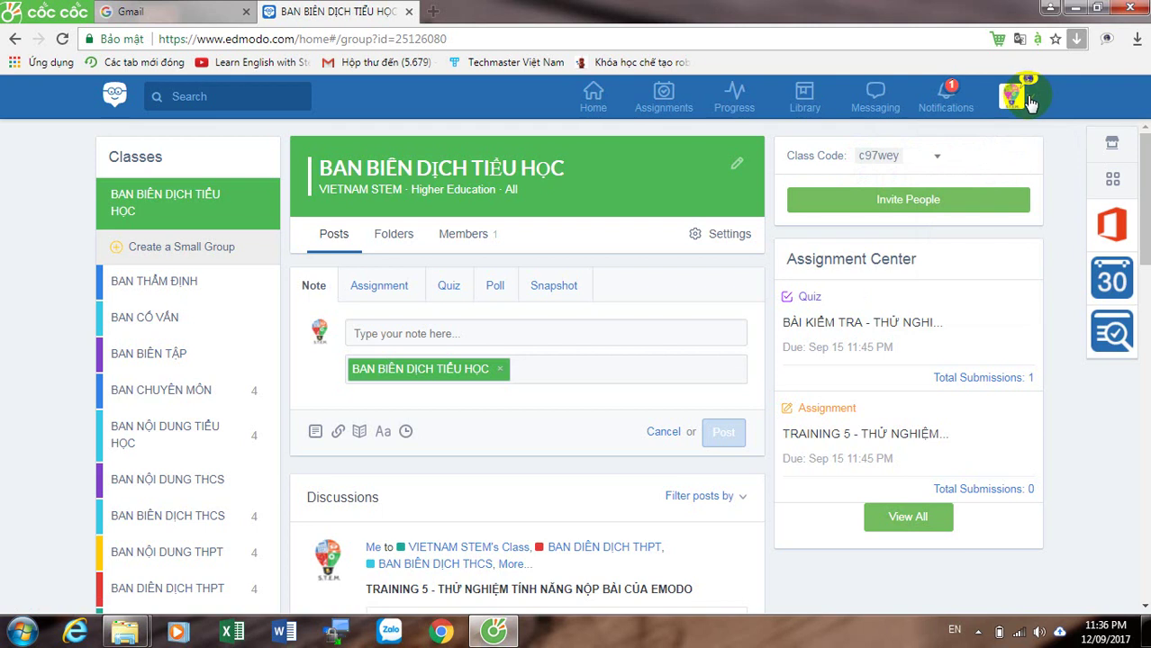
# Step: Log out of the teacher account via the avatar menu and select the site's base URL
pyautogui.click(1030, 101)
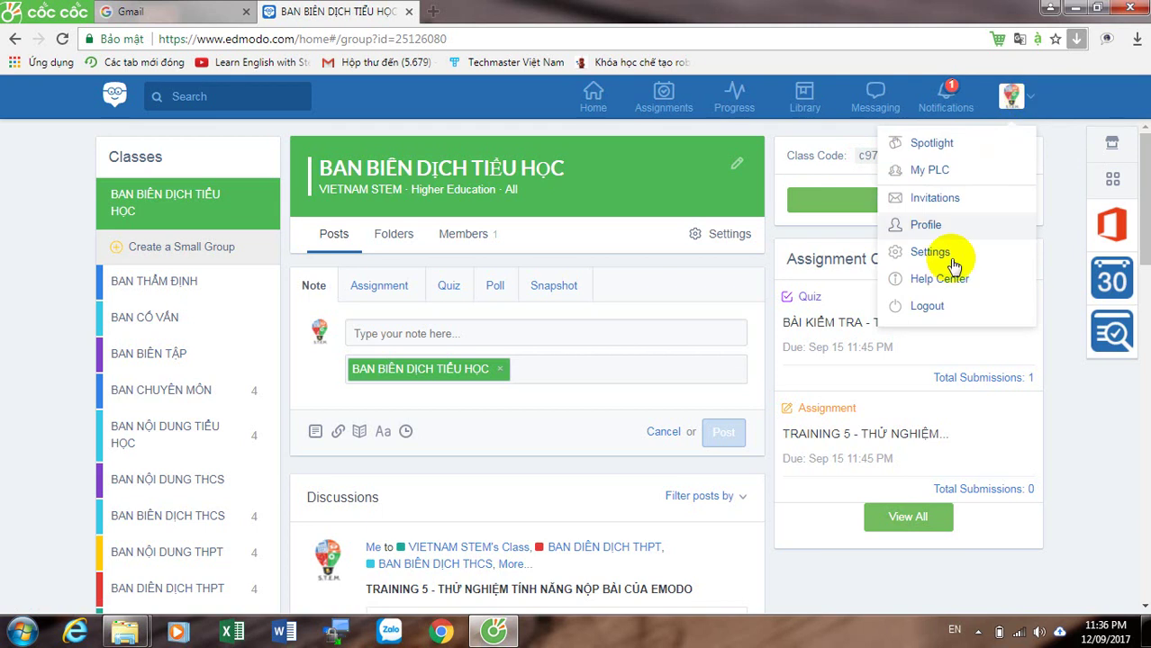
pyautogui.click(929, 306)
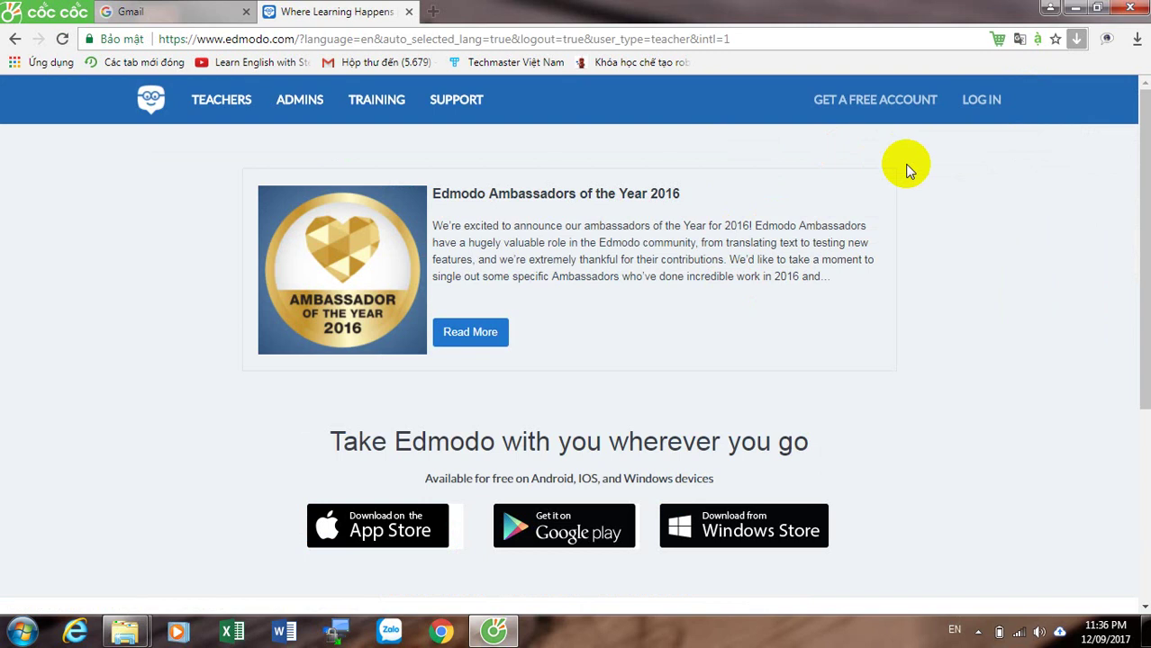
pyautogui.click(979, 101)
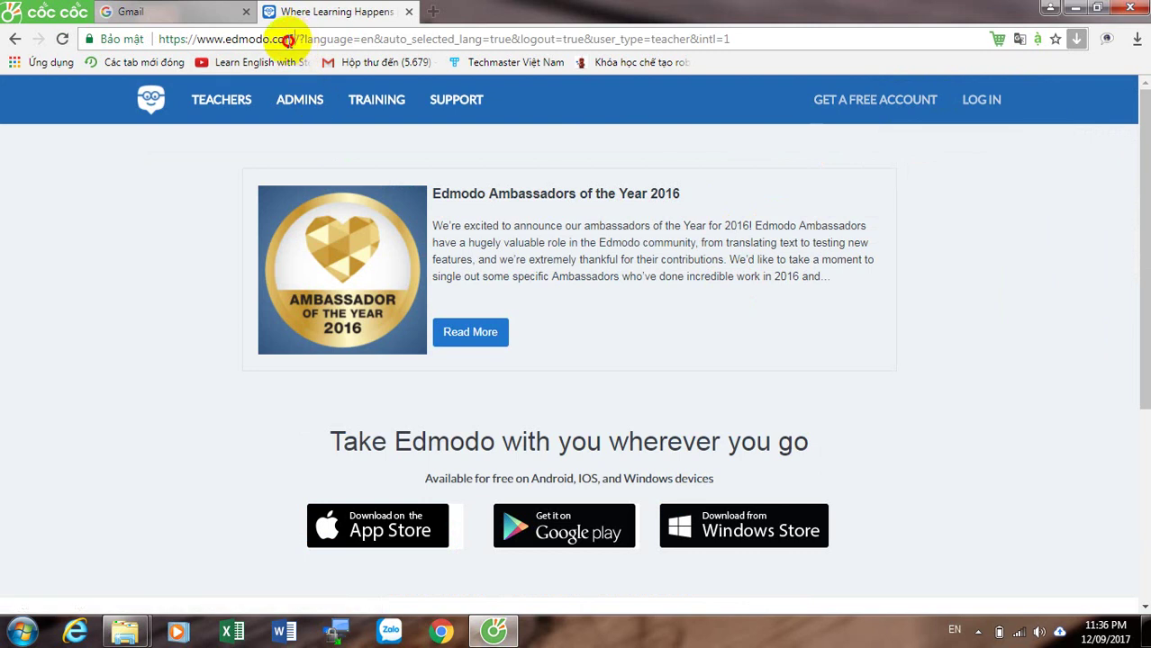
pyautogui.moveTo(294, 39); pyautogui.dragTo(160, 41)
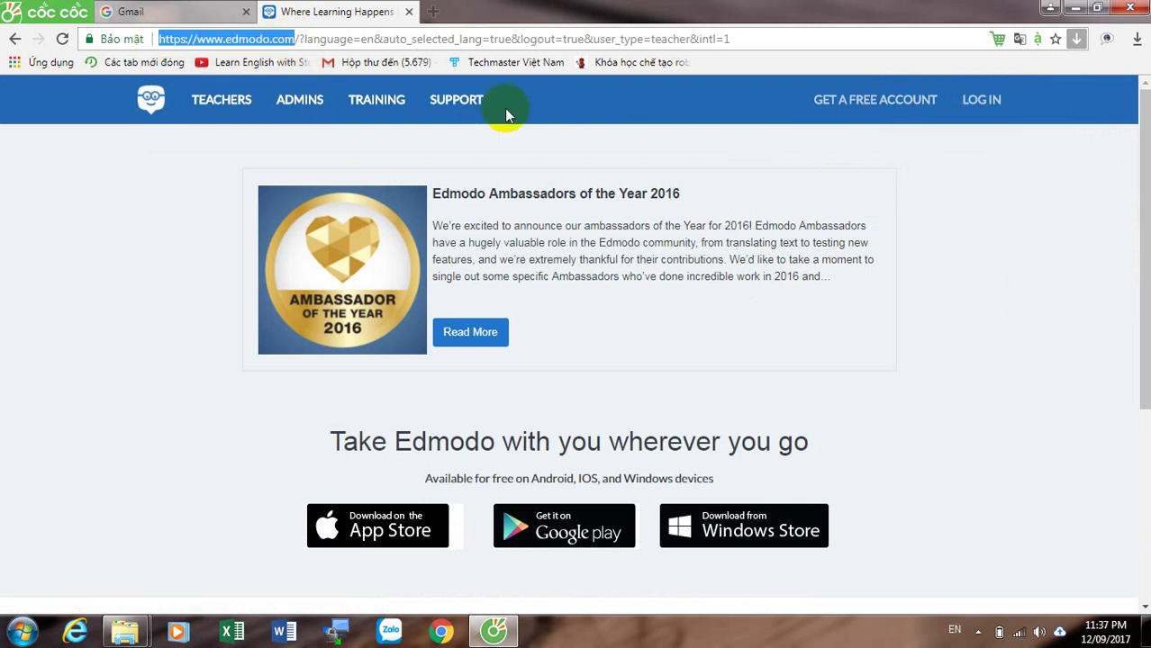
# Step: Start a free Edmodo account and choose the student option in the sign-up dialog
pyautogui.click(862, 105)
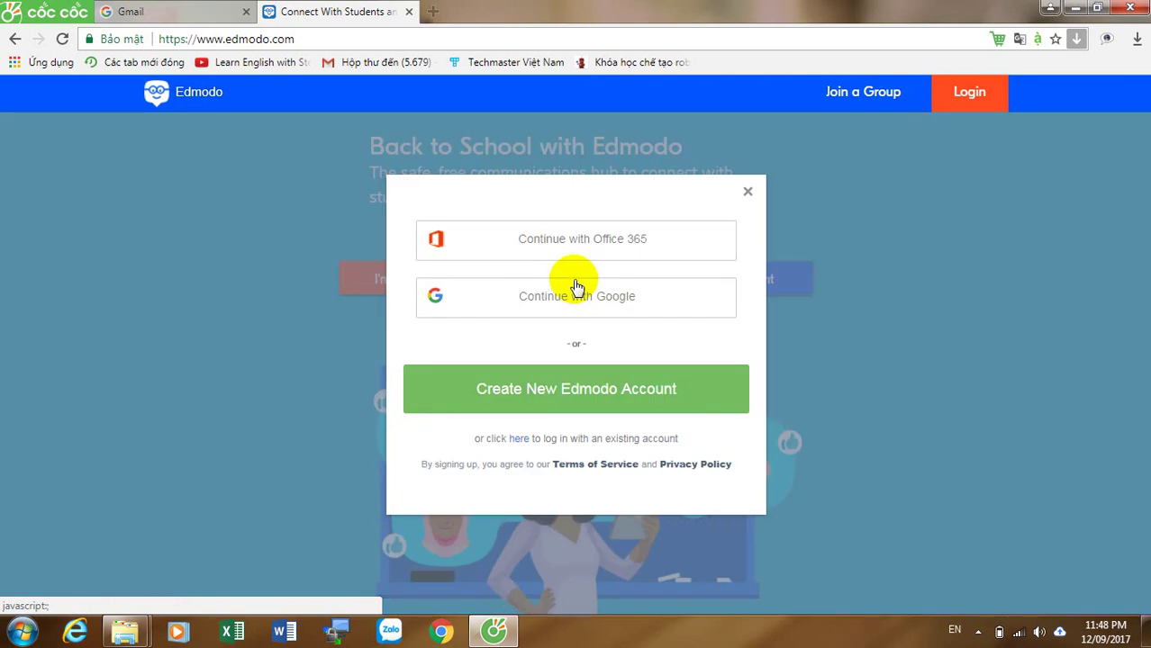
pyautogui.click(571, 399)
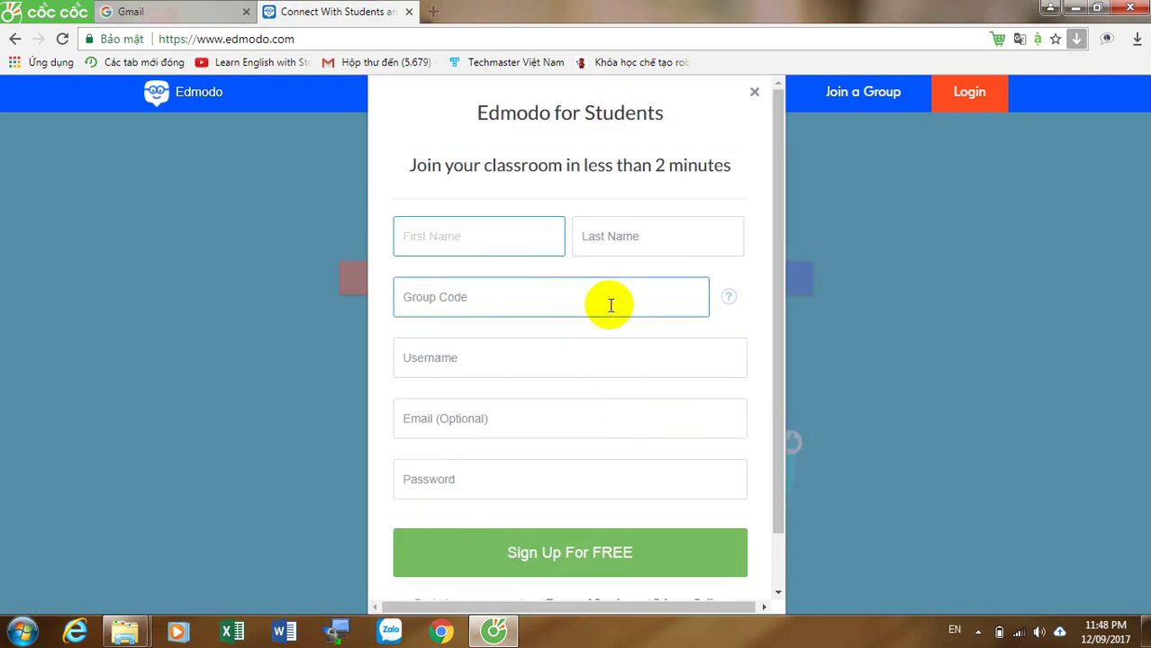
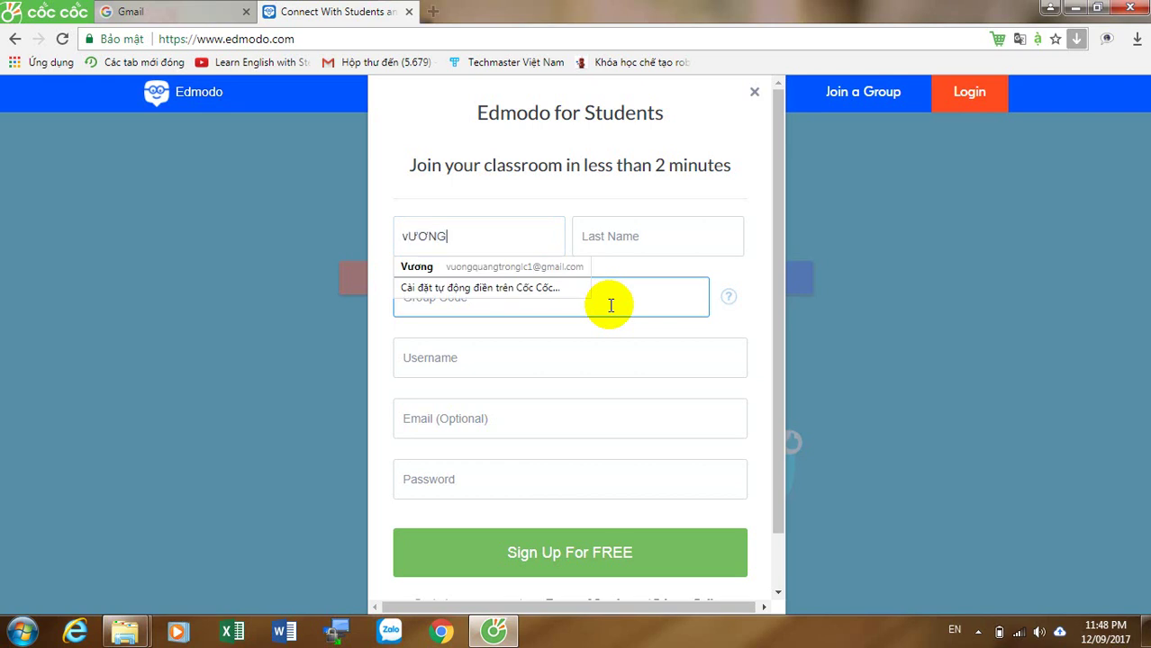
# Step: Enter the student's first and last name, fixing the first name's capital letter
pyautogui.press('Tab')
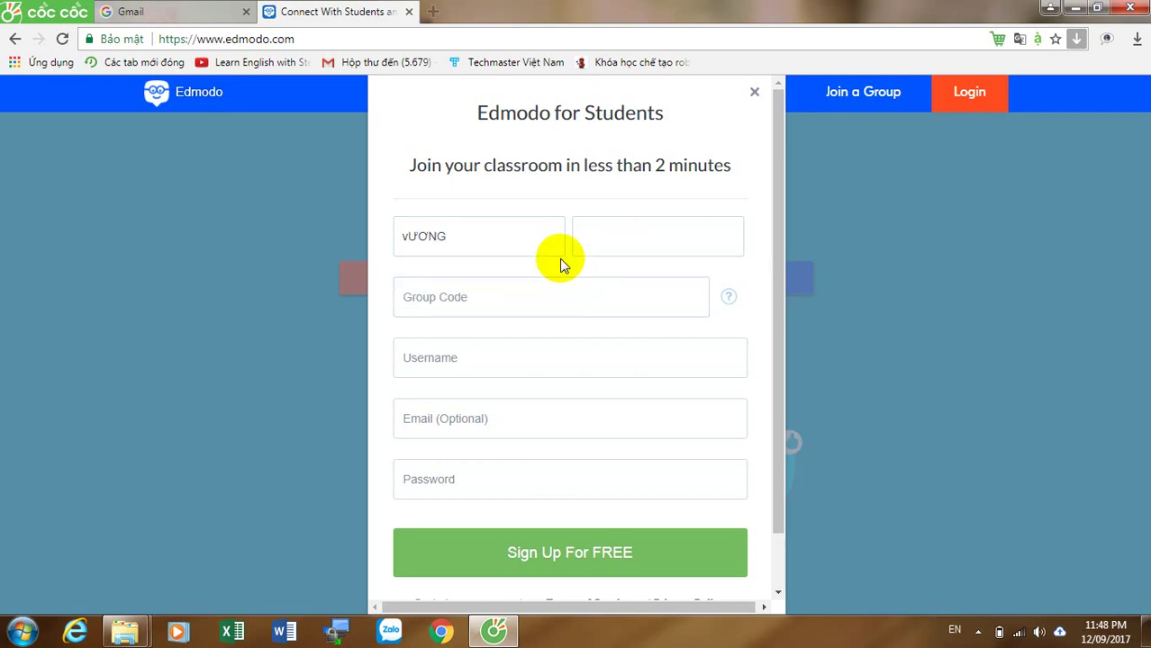
pyautogui.click(544, 240)
pyautogui.press('Home')
pyautogui.press('Delete')
pyautogui.write('V')
pyautogui.press('Tab')
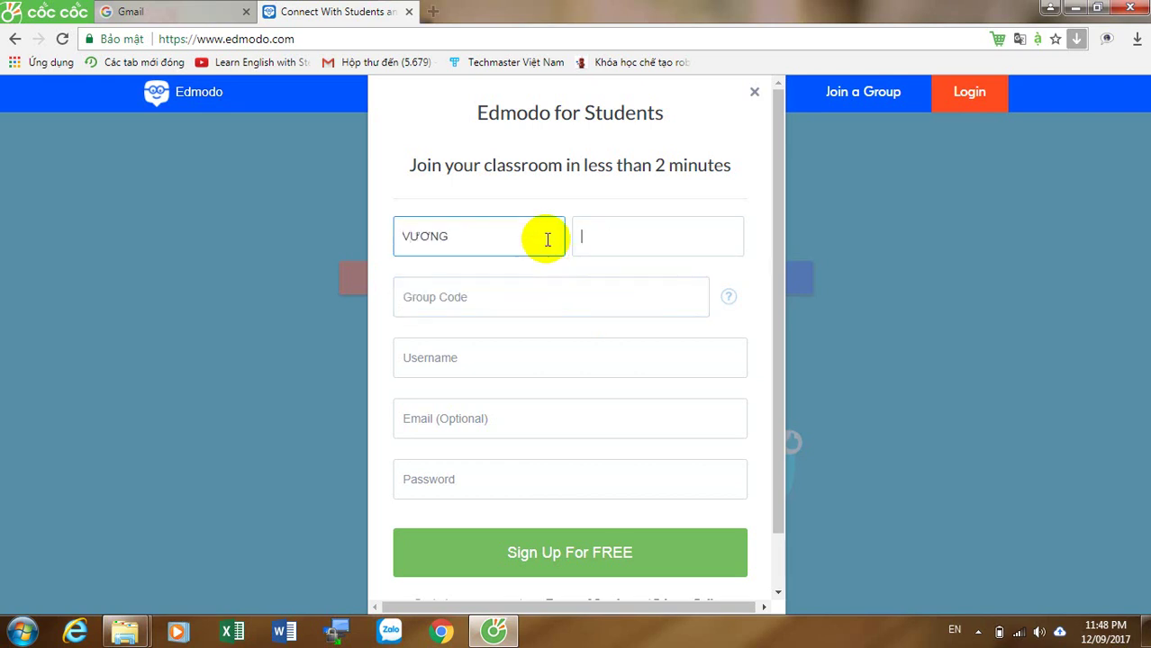
pyautogui.press('Tab')
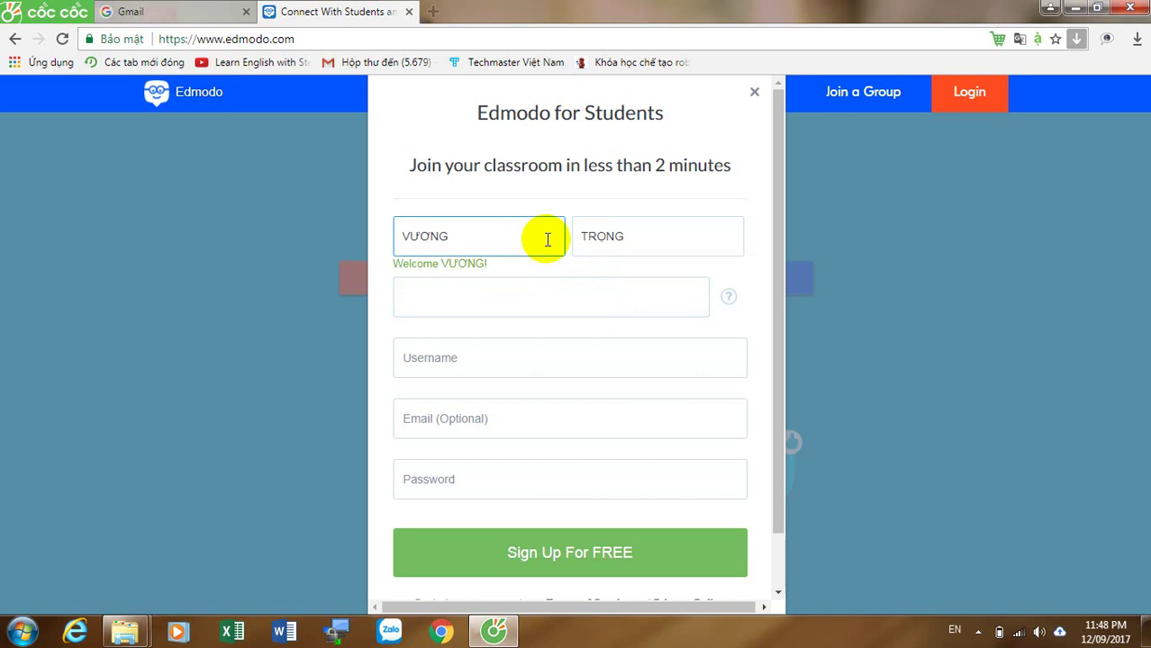
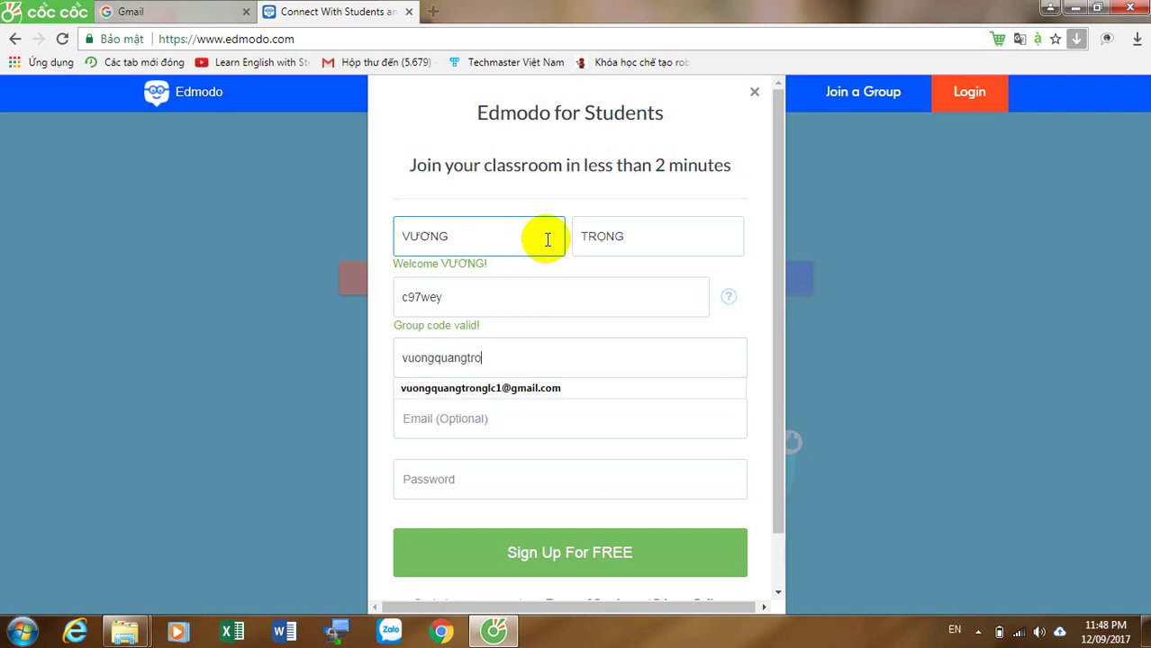
# Step: Fill in the class group code, a username, the student's e-mail and an eight-character password
pyautogui.press('Tab')
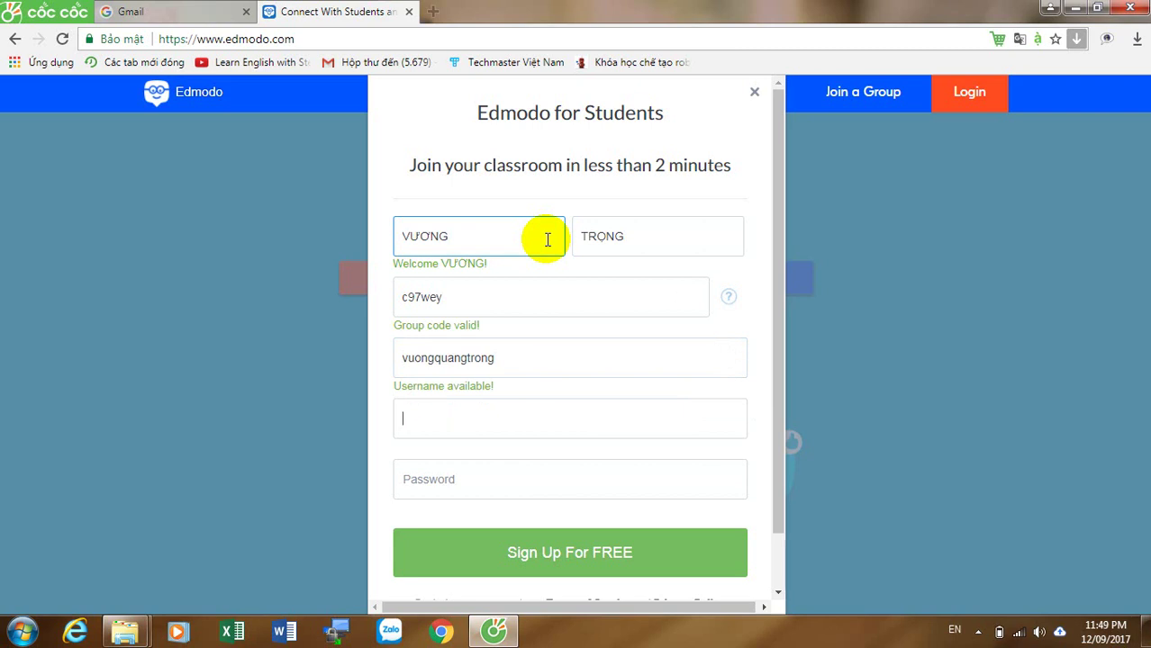
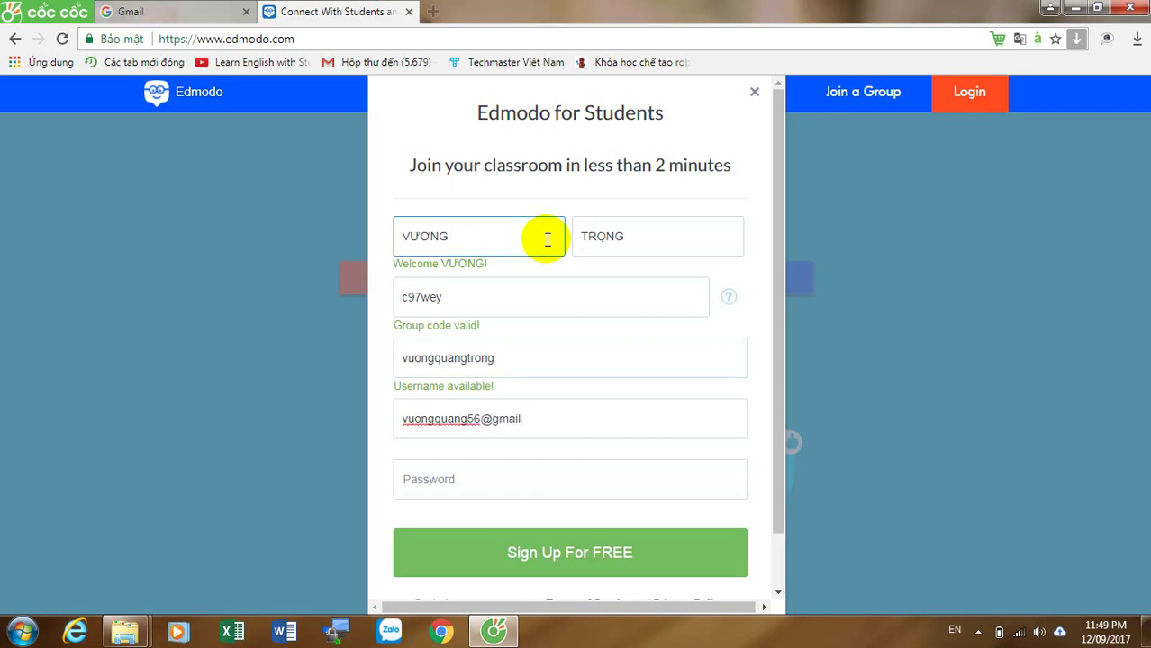
pyautogui.press('Tab')
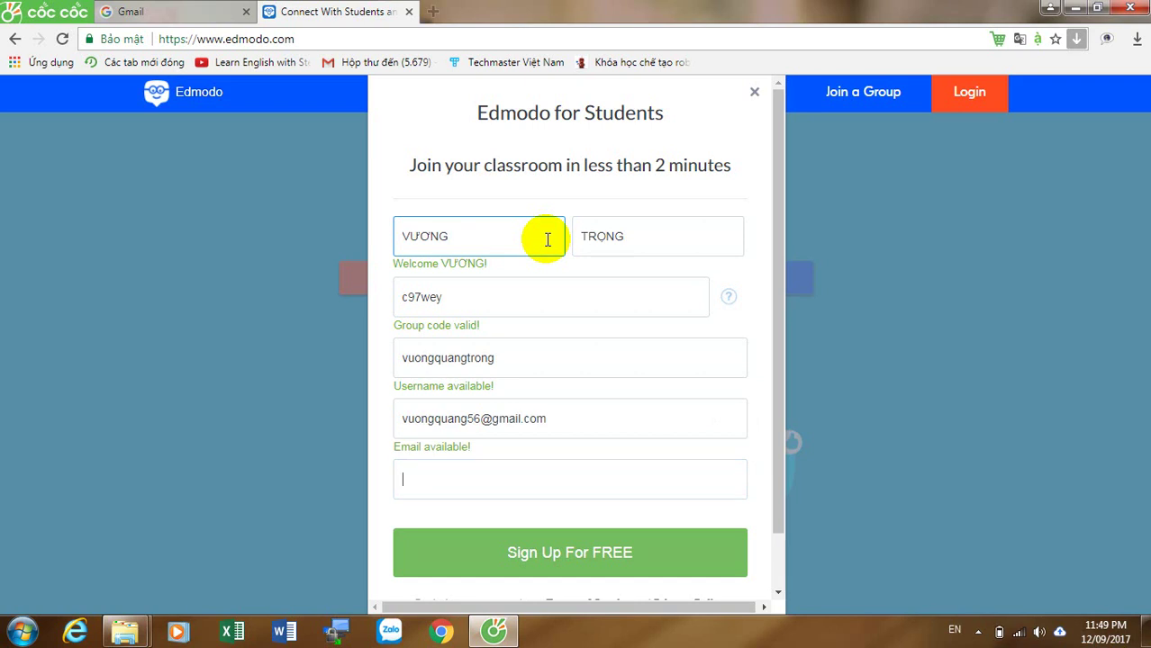
pyautogui.write('********')
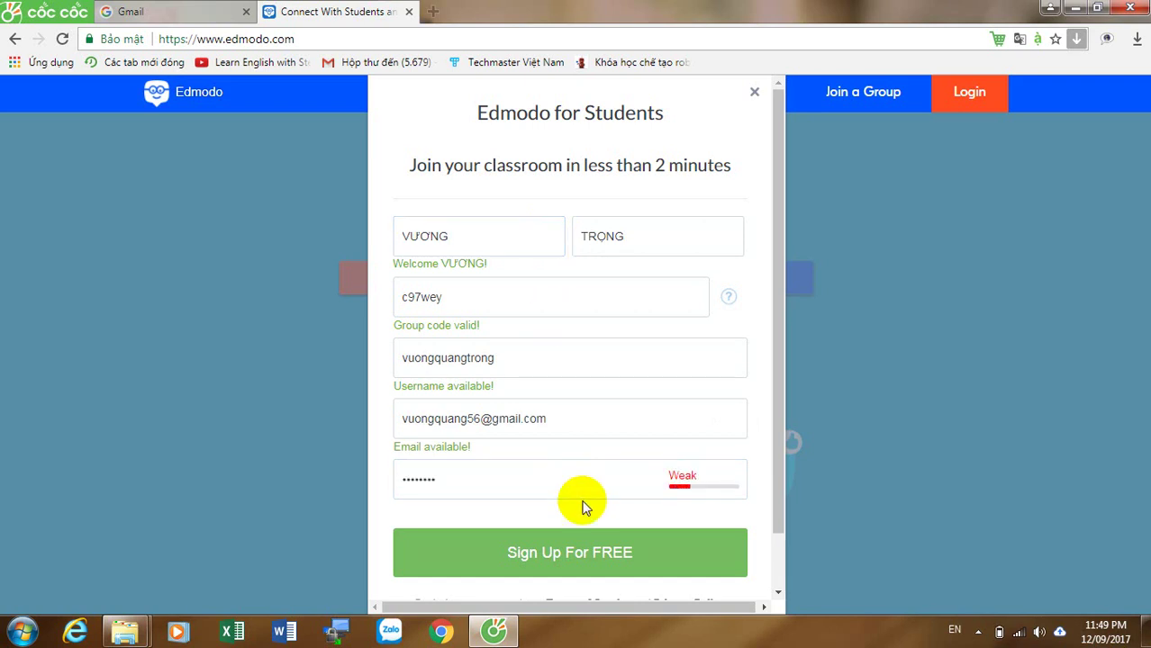
# Step: Submit the sign-up form and scroll through the new student's Home feed
pyautogui.click(585, 552)
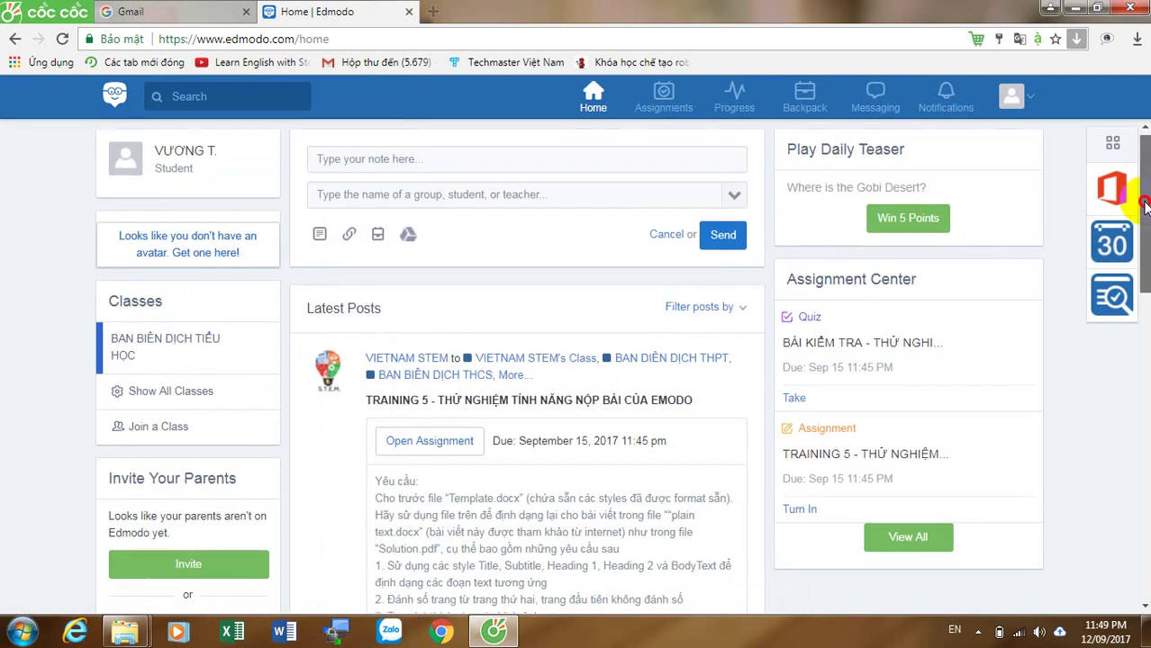
pyautogui.moveTo(1145, 206); pyautogui.dragTo(1144, 583)
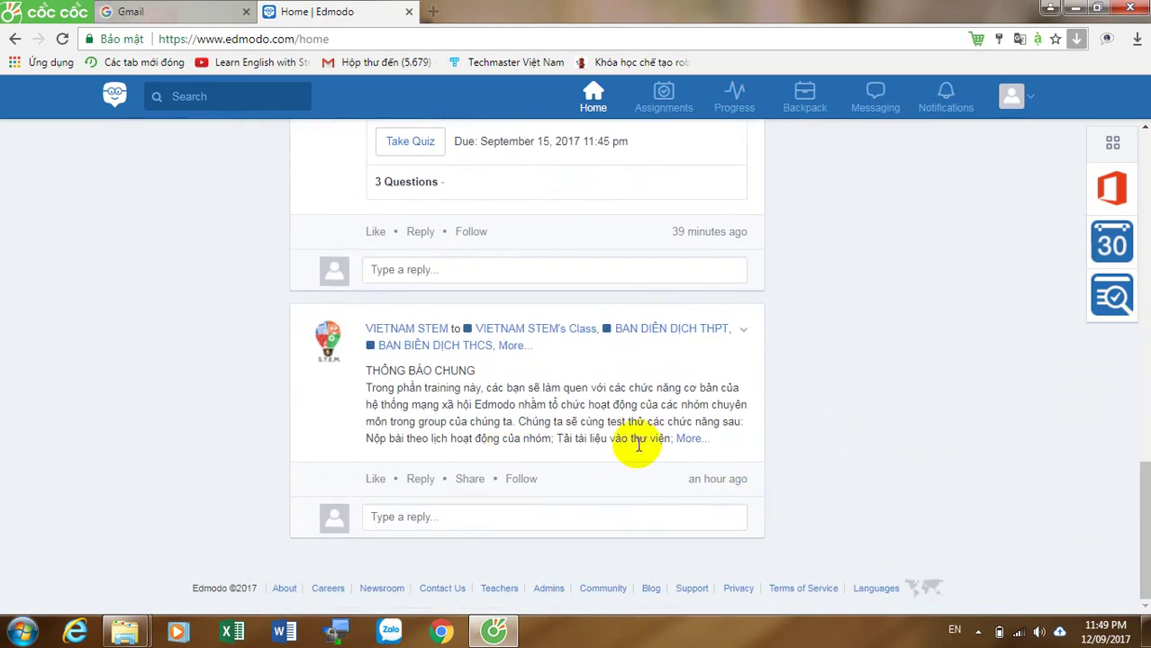
# Step: Expand the announcement and the TRAINING 5 post to reveal its seven requirements and September 15 deadline
pyautogui.click(689, 439)
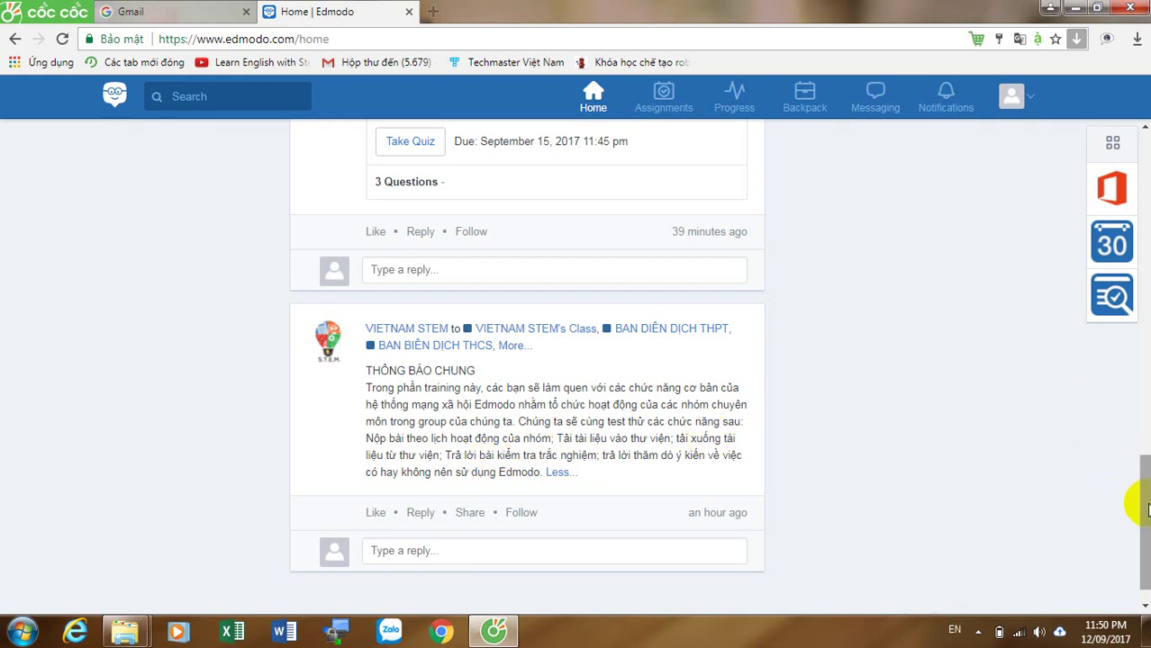
pyautogui.moveTo(1140, 497); pyautogui.dragTo(1144, 219)
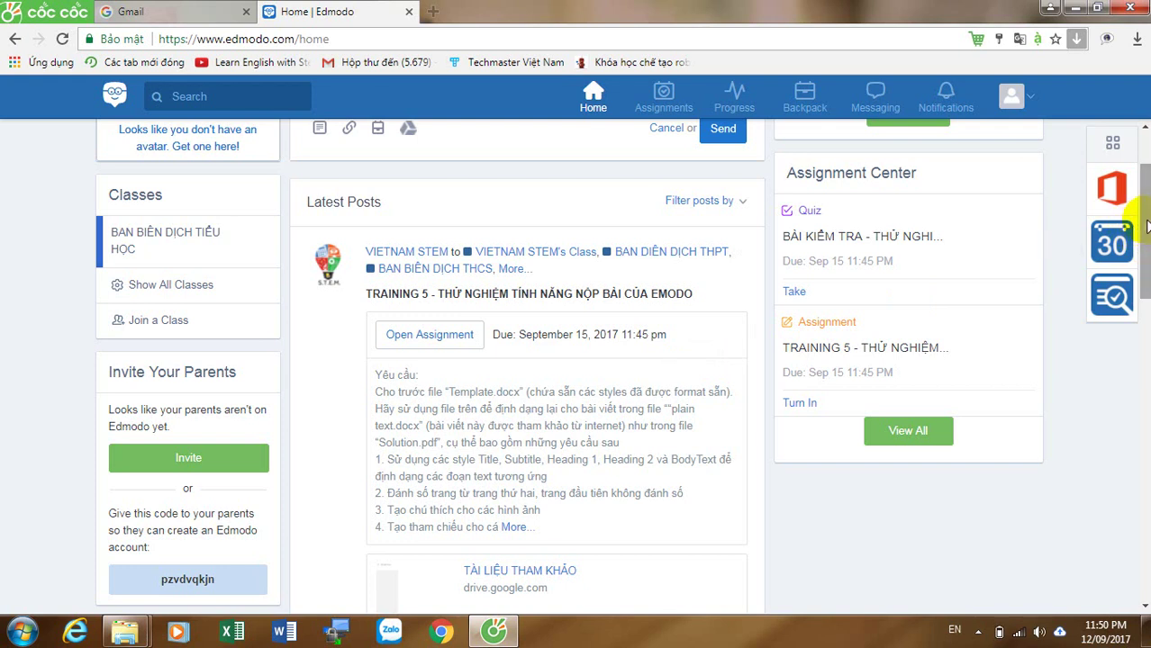
pyautogui.moveTo(1147, 227); pyautogui.dragTo(1147, 251)
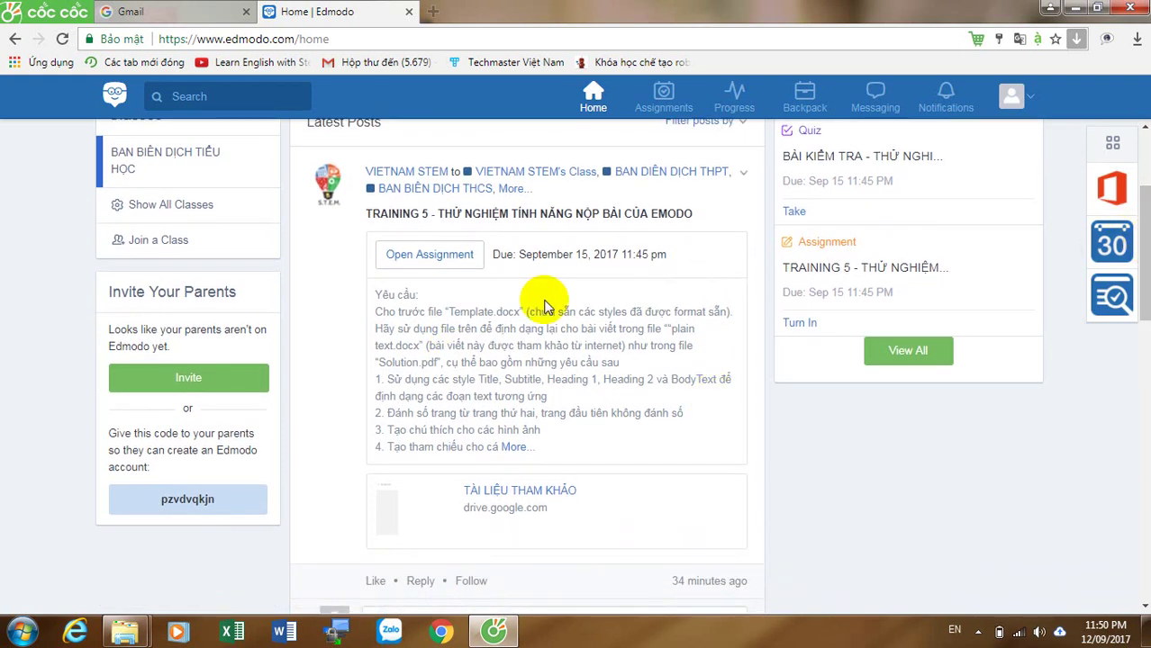
pyautogui.click(517, 448)
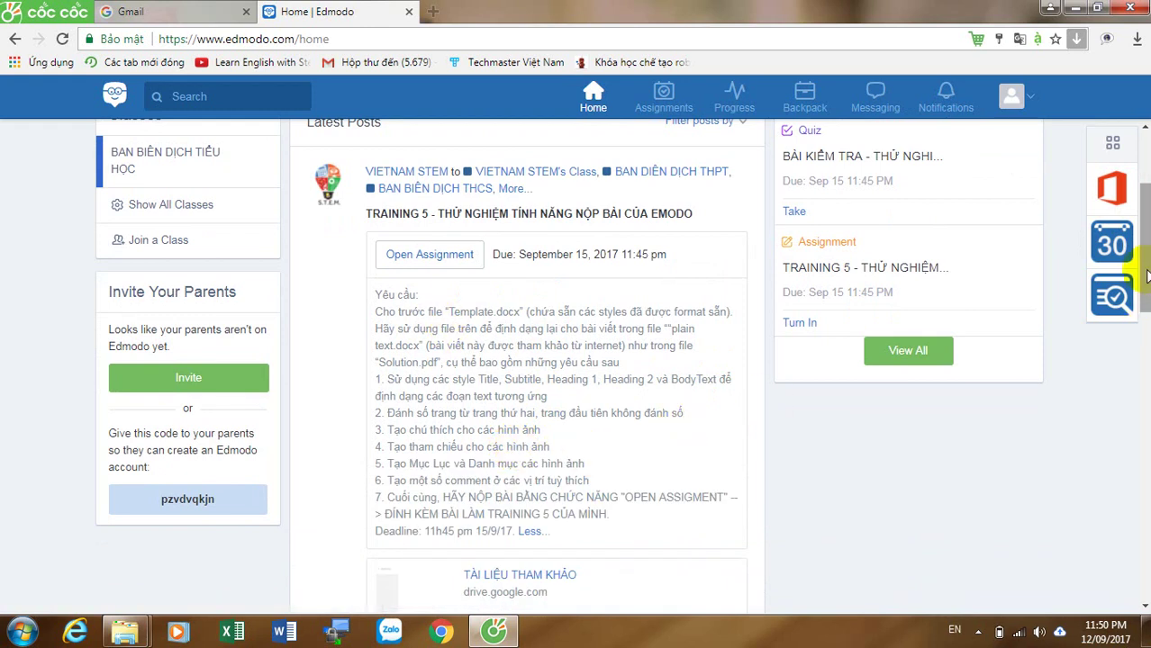
pyautogui.moveTo(1147, 277); pyautogui.dragTo(1146, 302)
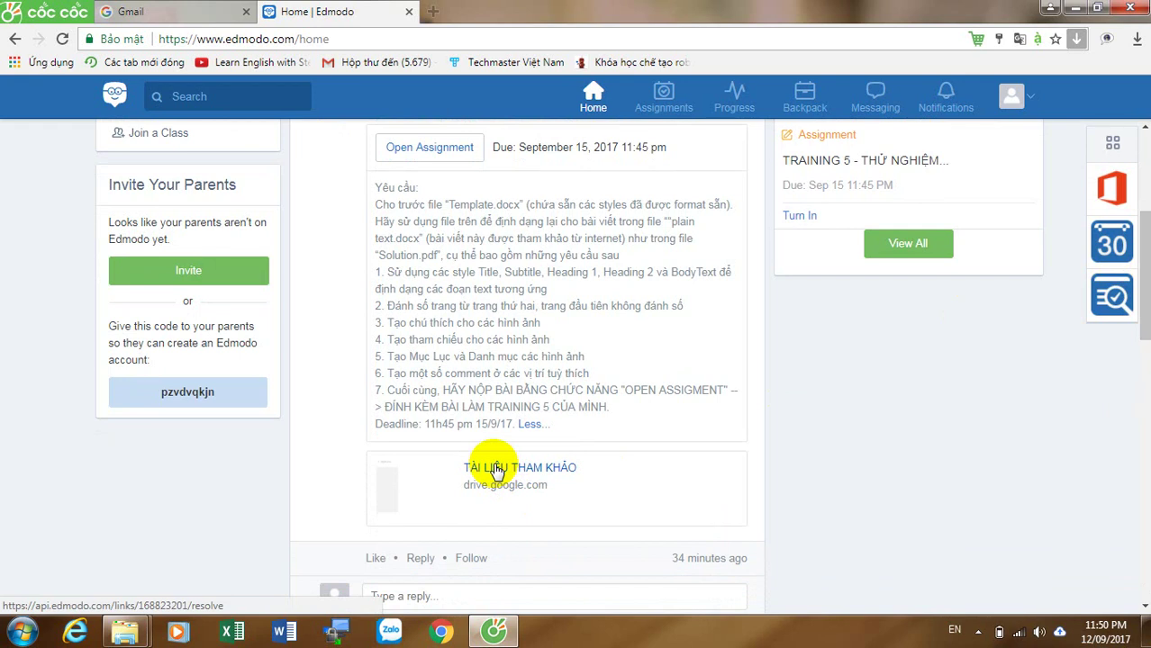
# Step: Open the TÀI LIỆU THAM KHẢO link's BÀI TẬP Drive folder in a new tab, then return to Edmodo
pyautogui.click(495, 470)
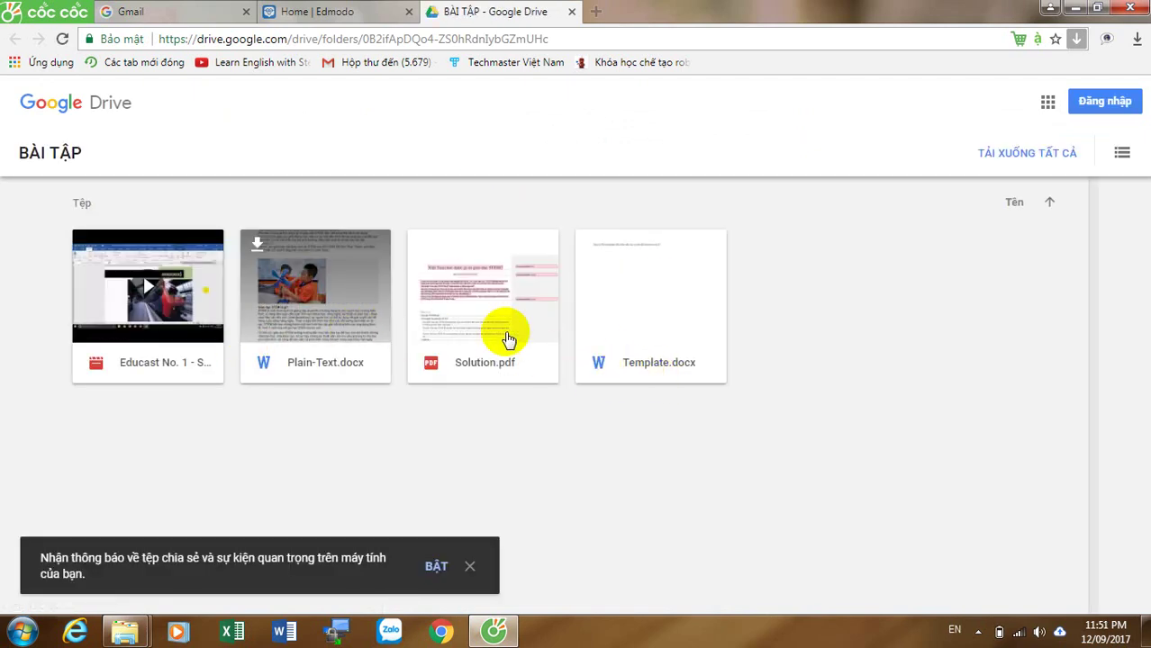
pyautogui.click(347, 10)
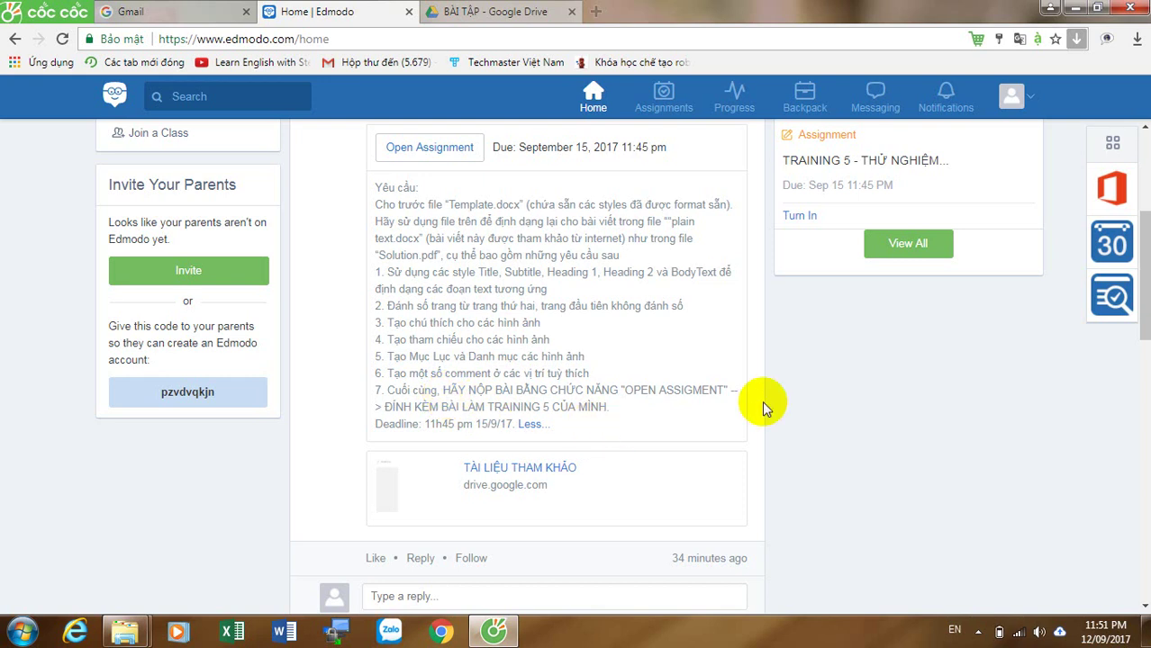
# Step: Open the TRAINING 5 assignment page and view its Create and Attach options
pyautogui.moveTo(1142, 306); pyautogui.dragTo(1145, 231)
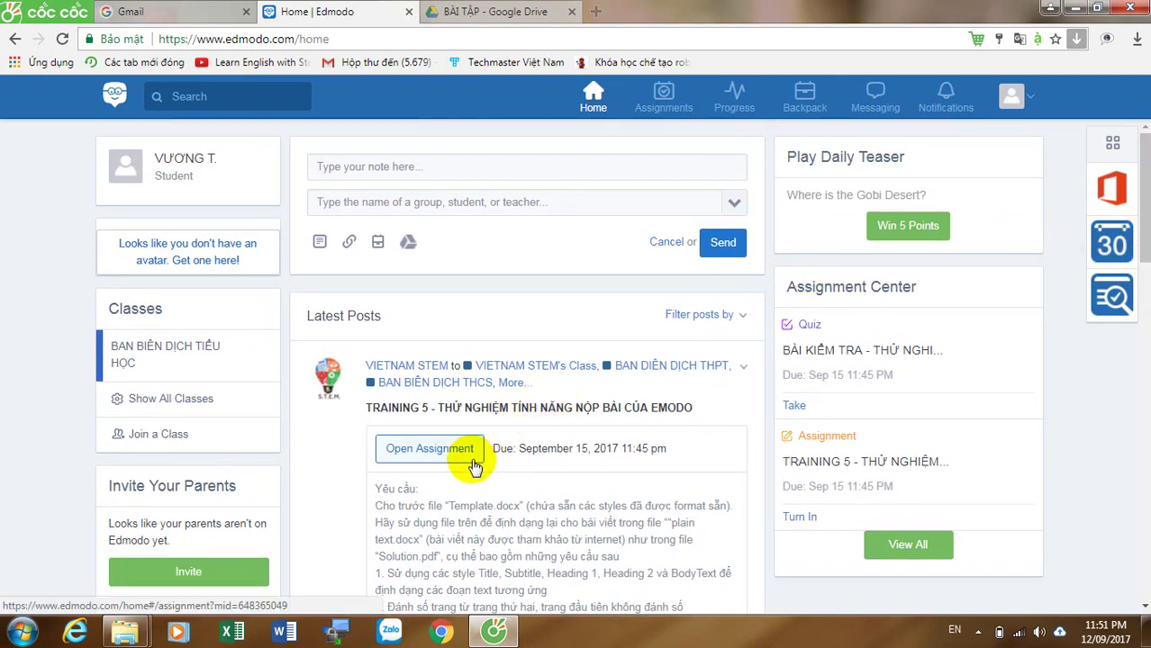
pyautogui.click(430, 451)
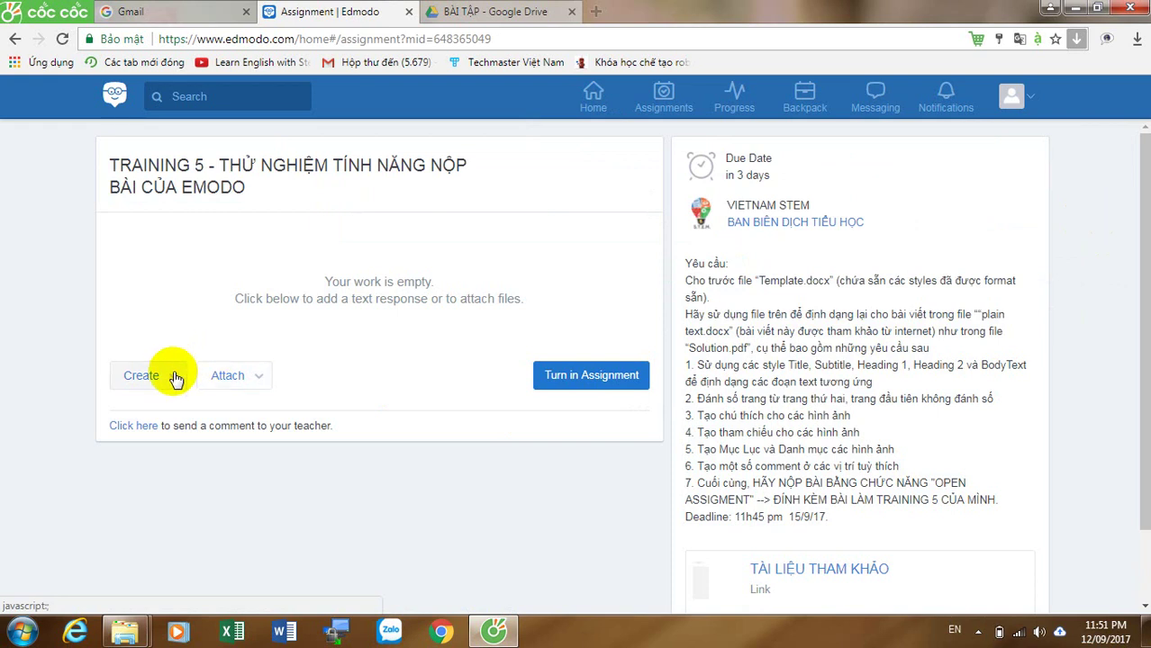
pyautogui.click(176, 381)
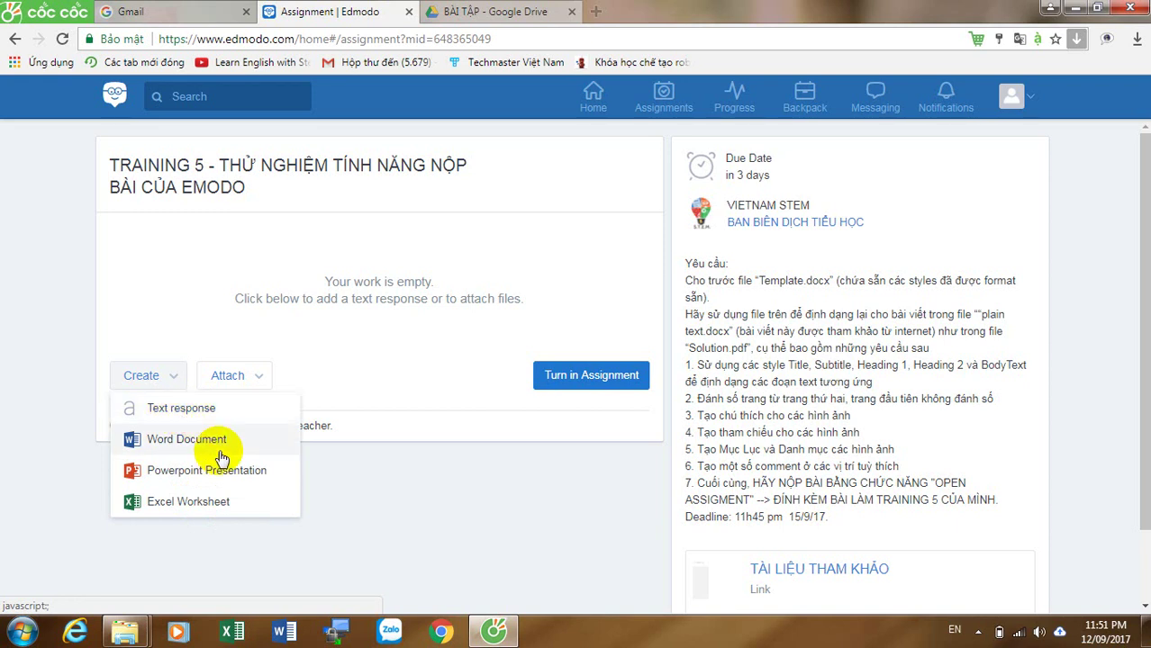
pyautogui.click(250, 377)
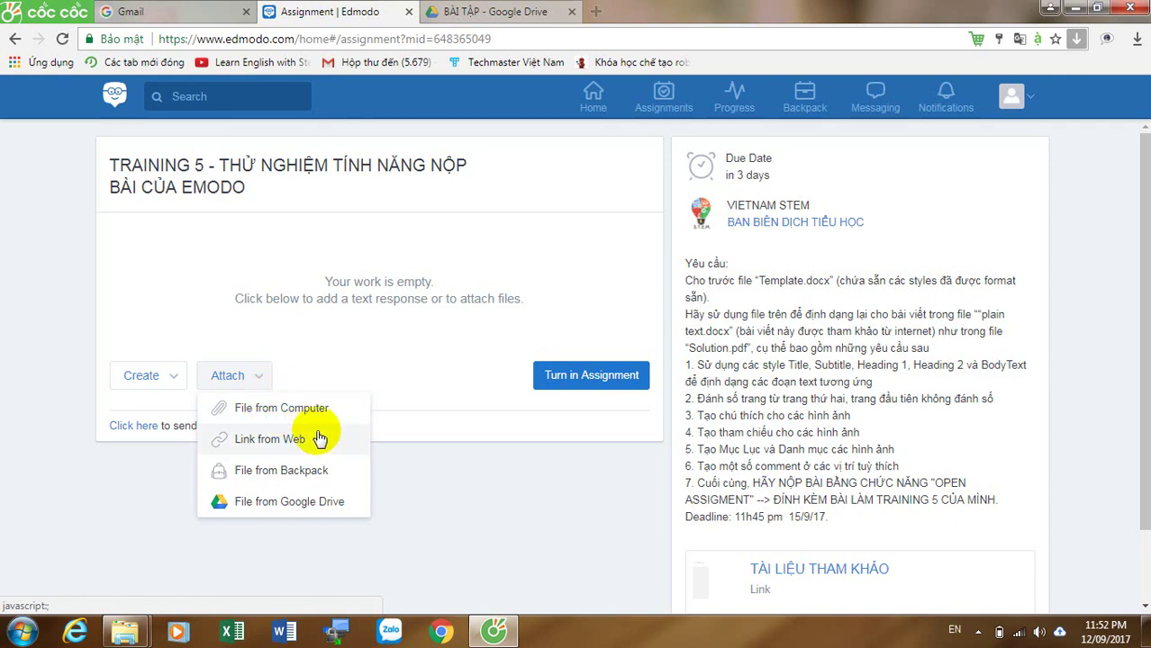
# Step: Attach GIAY MOI 1.doc from the computer, turn it in for TRAINING 5, then return Home
pyautogui.click(274, 412)
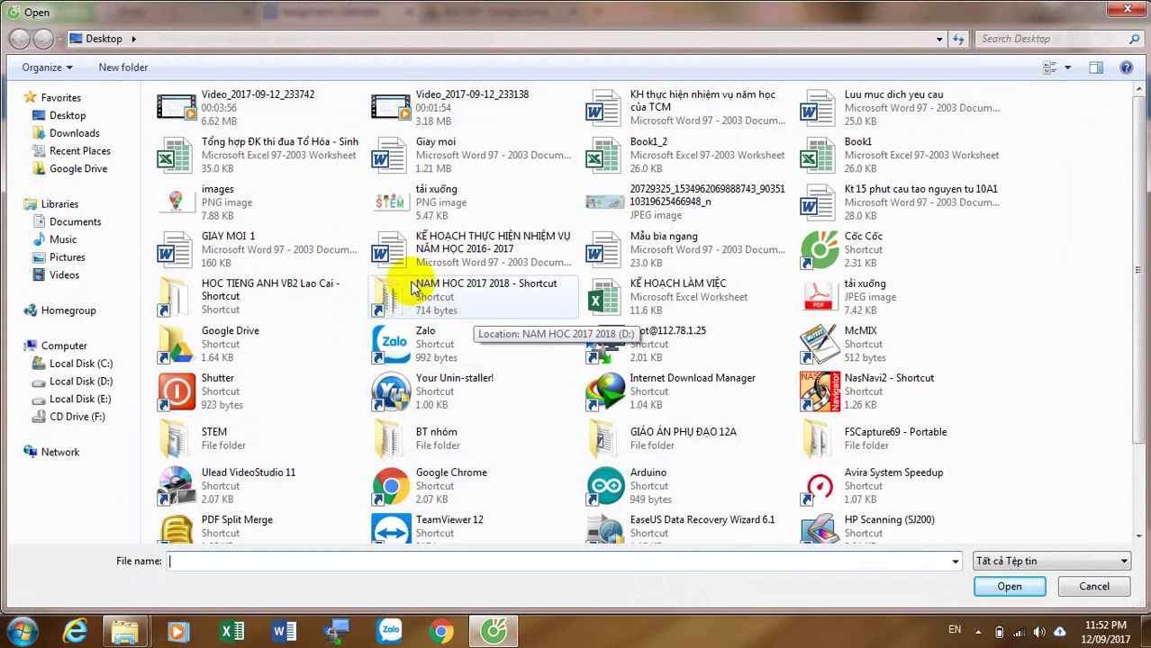
pyautogui.doubleClick(285, 249)
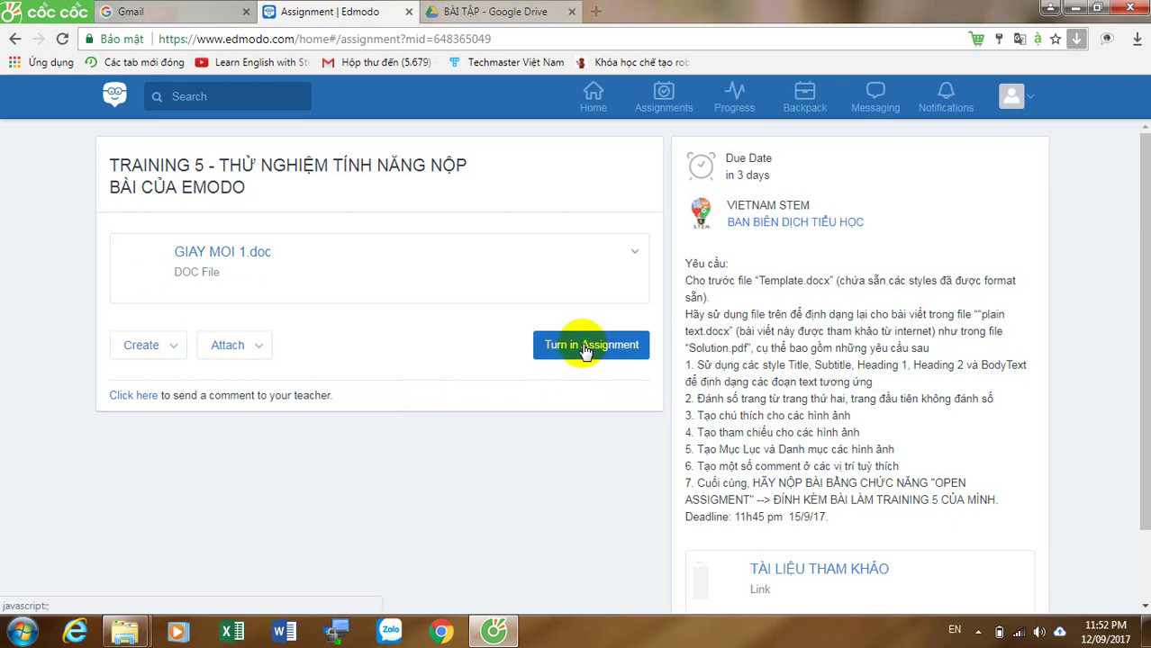
pyautogui.click(584, 369)
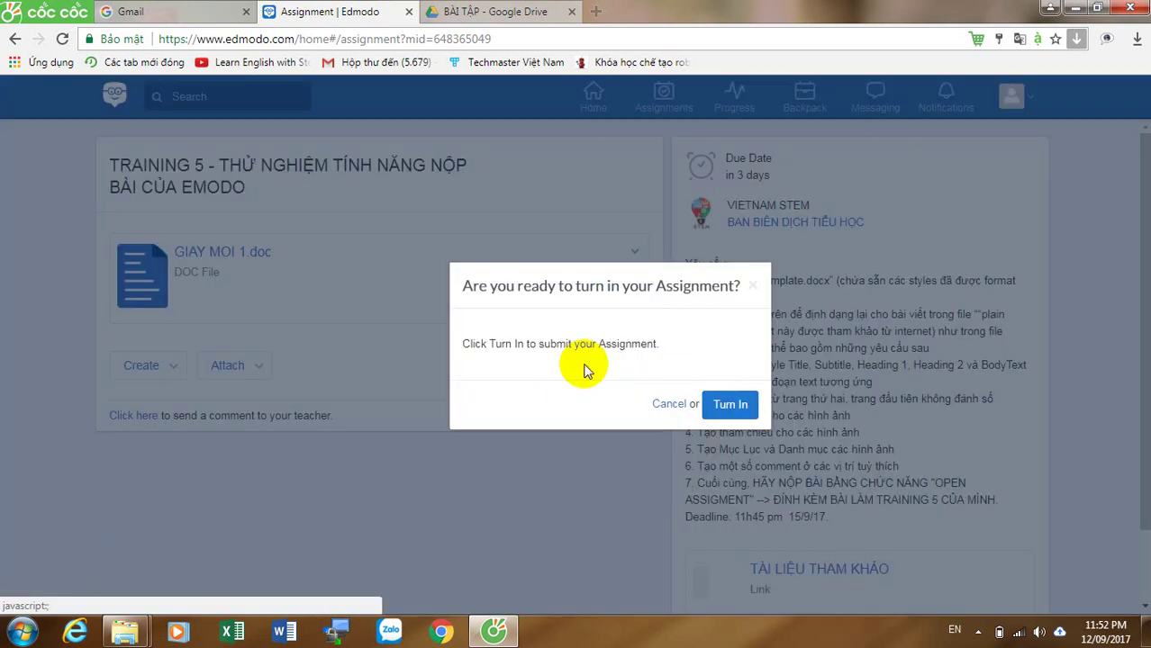
pyautogui.click(728, 407)
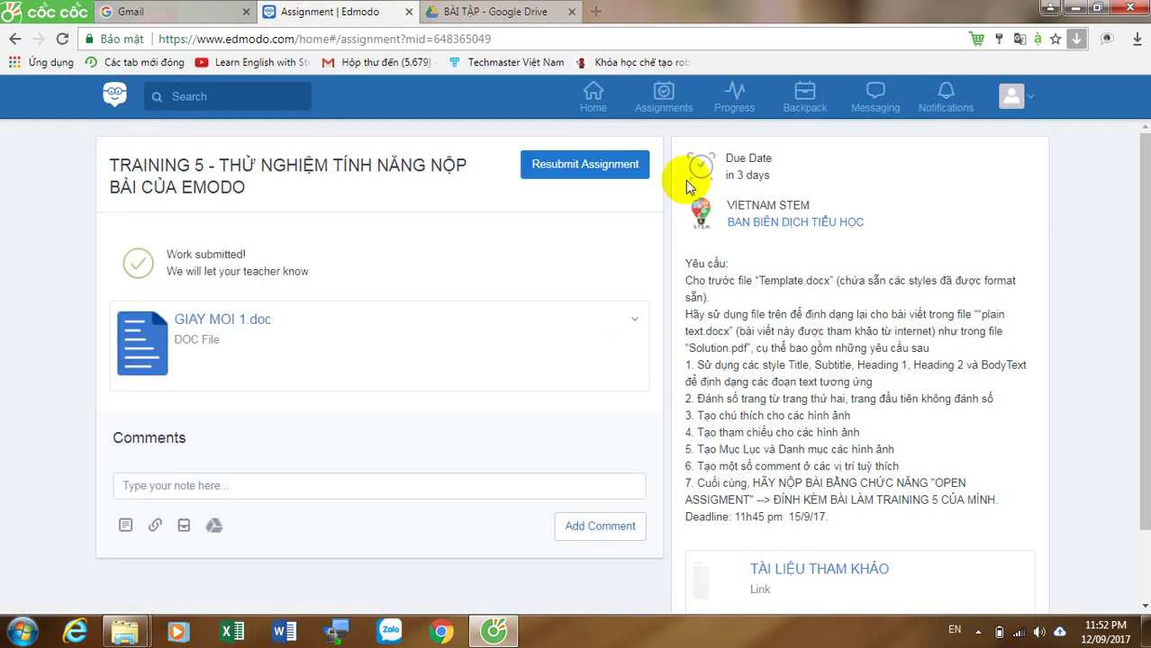
pyautogui.click(594, 107)
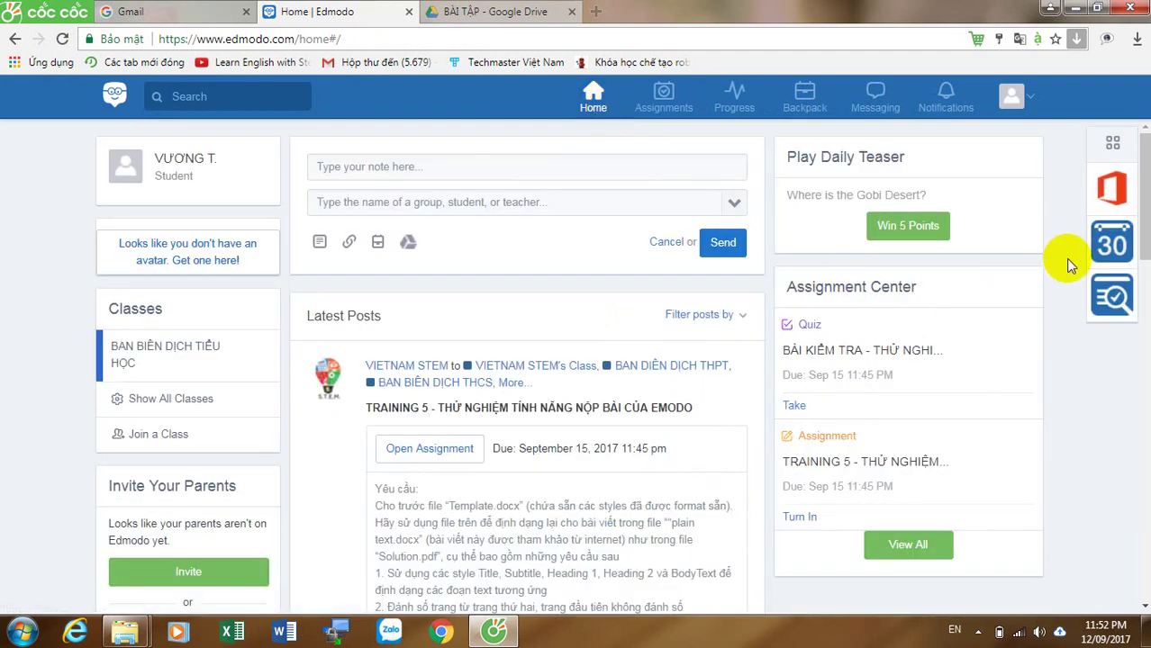
pyautogui.moveTo(1146, 185); pyautogui.dragTo(1148, 240)
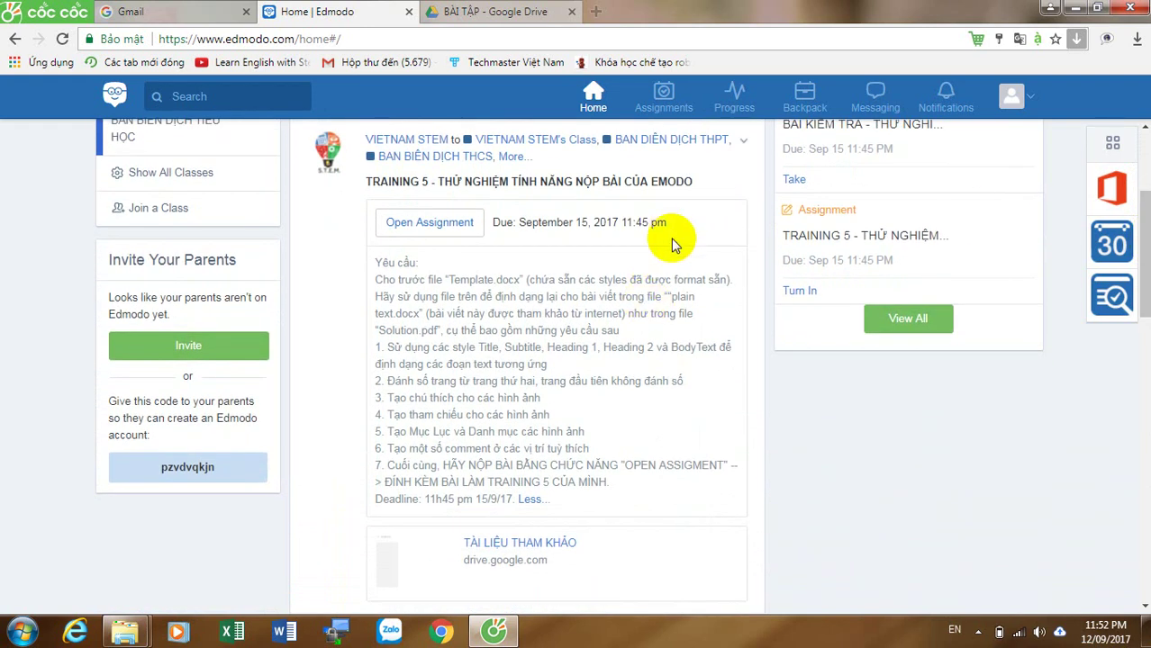
pyautogui.moveTo(667, 226); pyautogui.dragTo(618, 225)
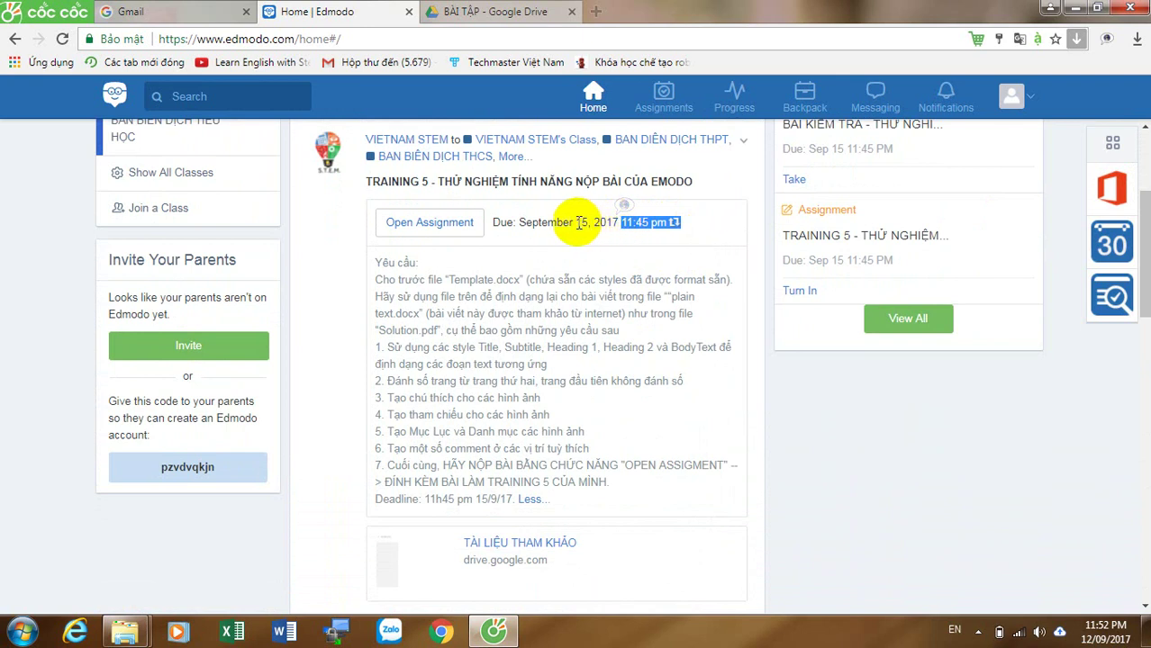
pyautogui.click(650, 229)
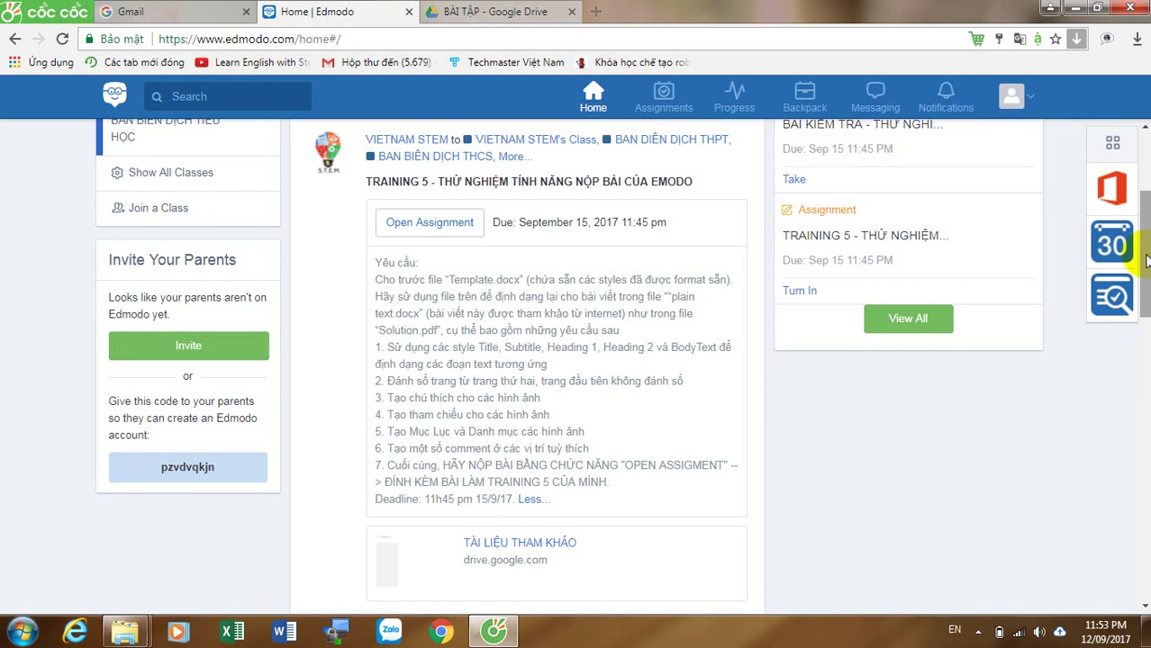
pyautogui.moveTo(1146, 260); pyautogui.dragTo(1144, 199)
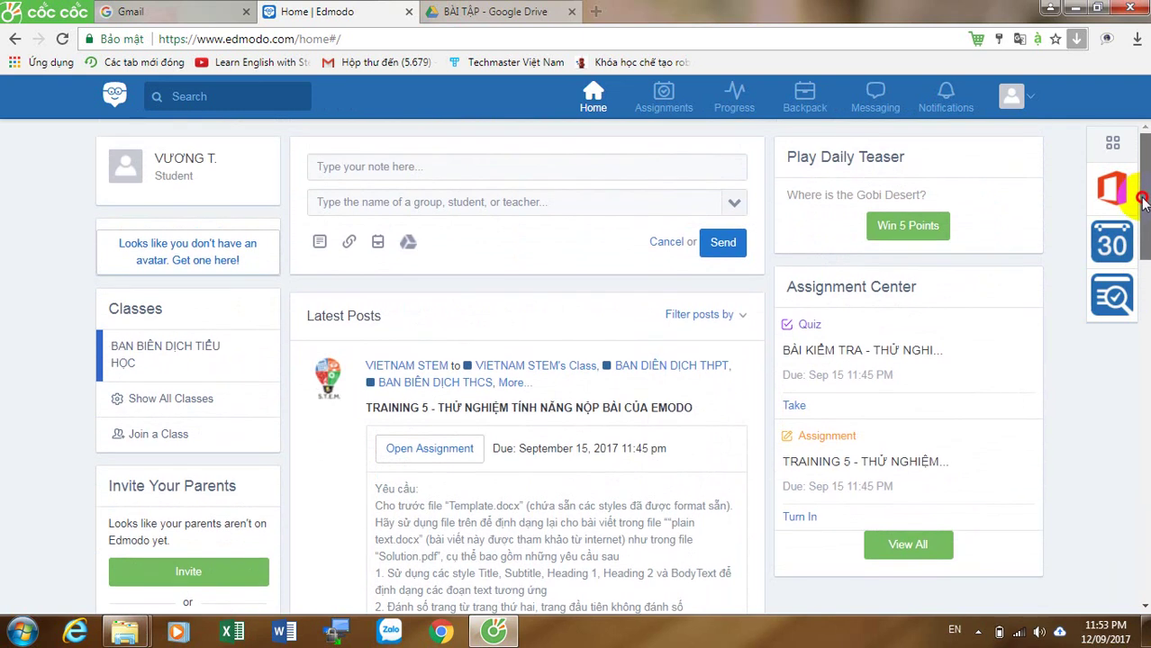
pyautogui.moveTo(1143, 202); pyautogui.dragTo(1146, 200)
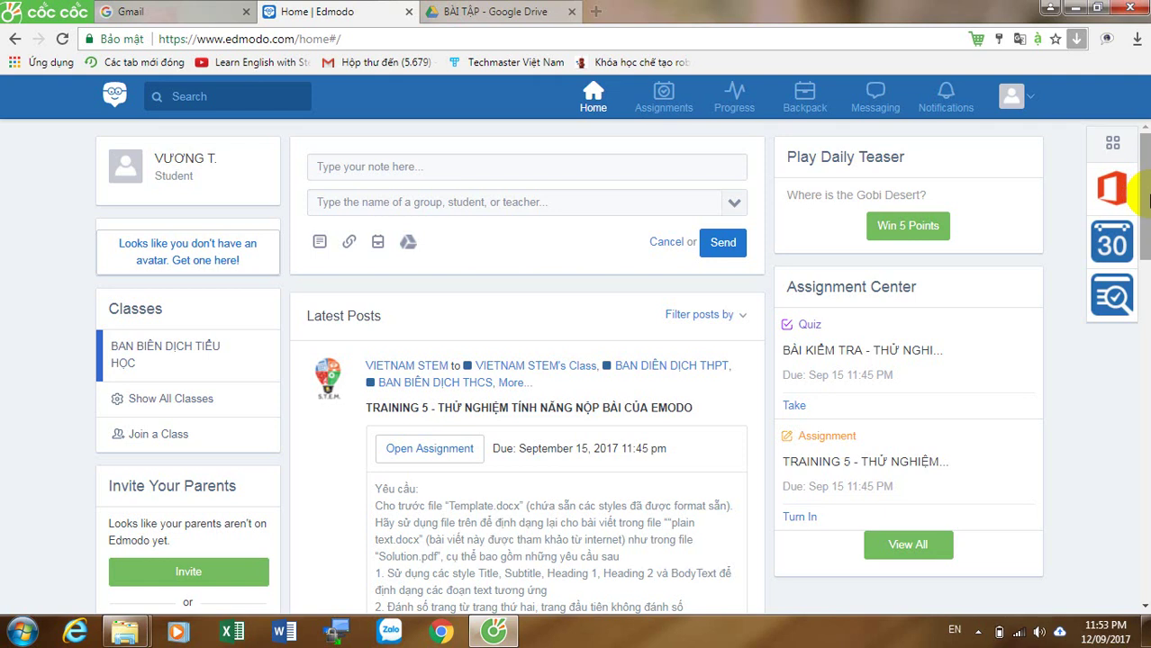
pyautogui.moveTo(1144, 197); pyautogui.dragTo(1143, 479)
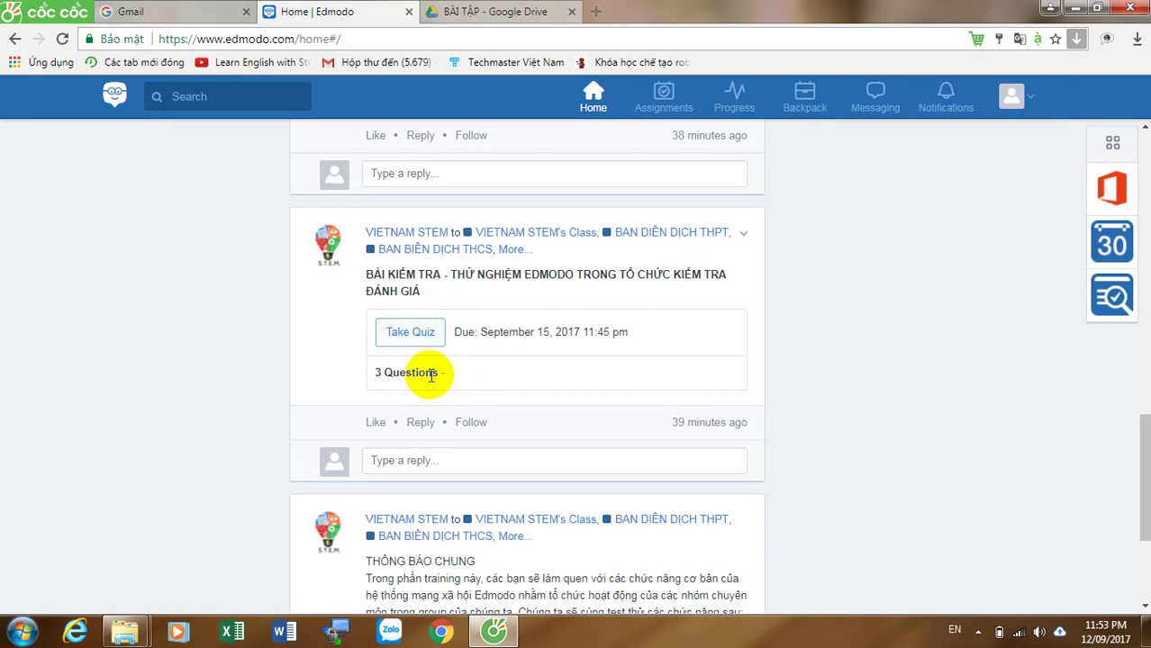
pyautogui.moveTo(449, 373); pyautogui.dragTo(377, 383)
pyautogui.click(378, 374)
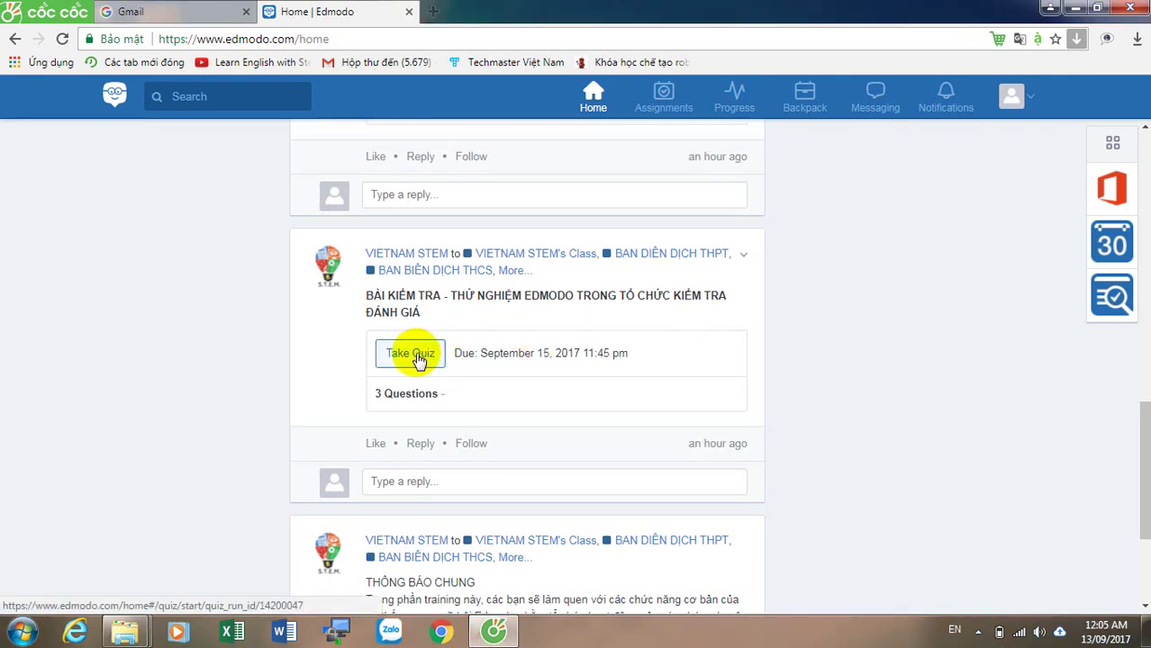
# Step: Open the quiz, note its one-minute time limit, and start answering
pyautogui.click(417, 356)
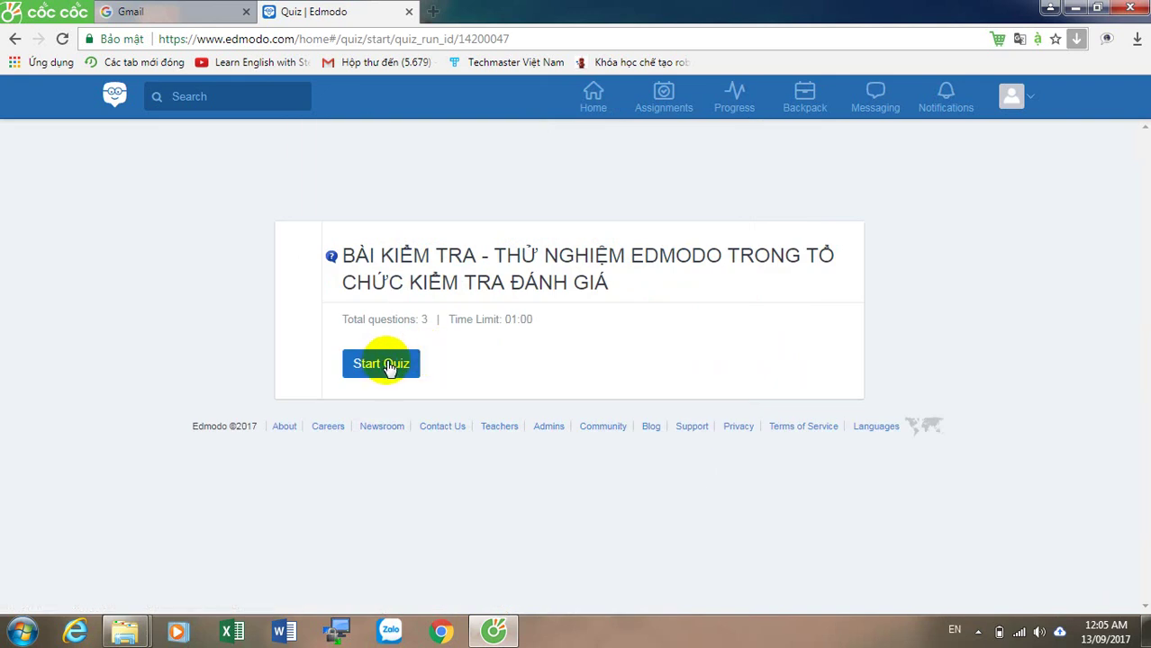
pyautogui.doubleClick(522, 321)
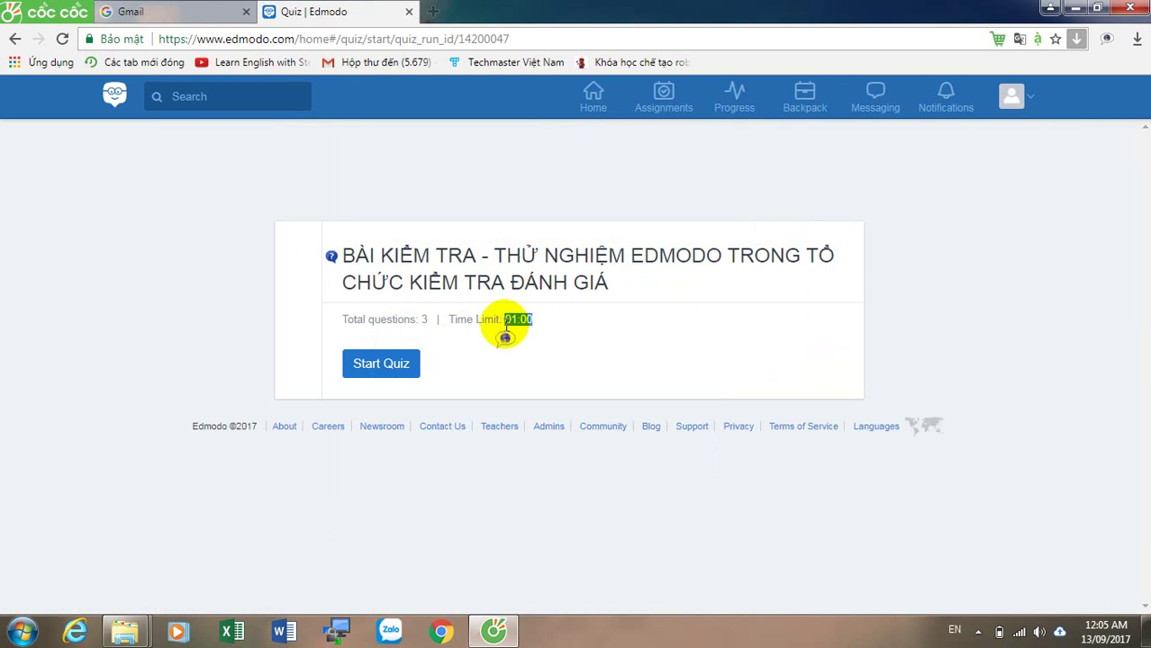
pyautogui.click(389, 366)
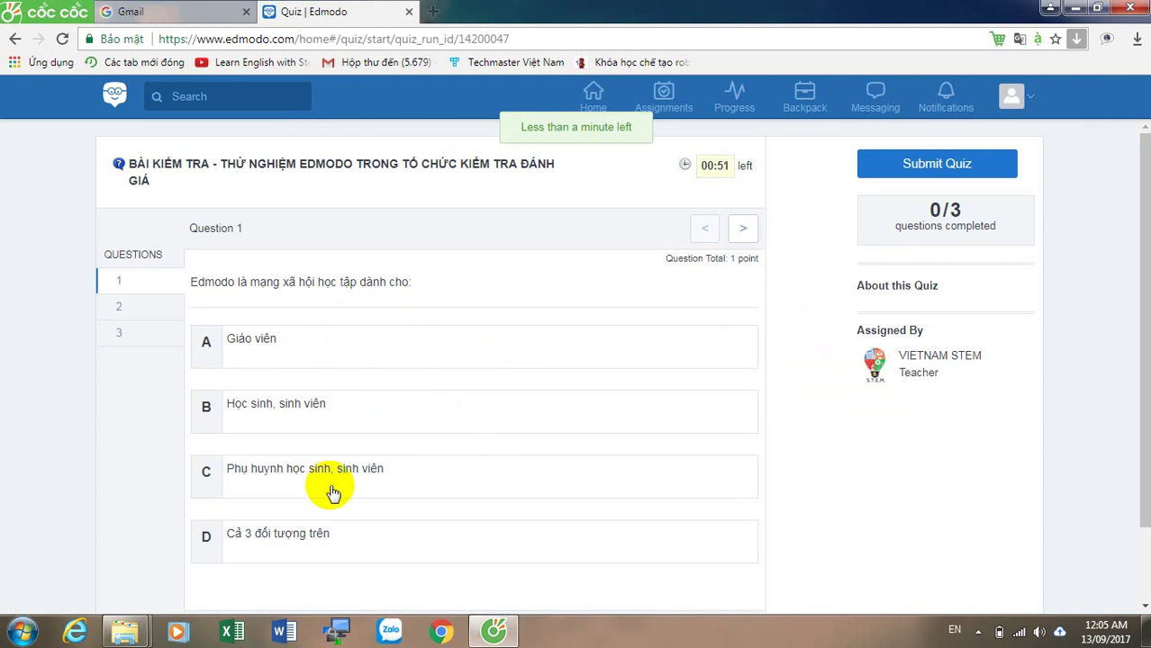
# Step: Answer C for question 1 and True for question 2, match Công nghệ with S, and save
pyautogui.click(268, 482)
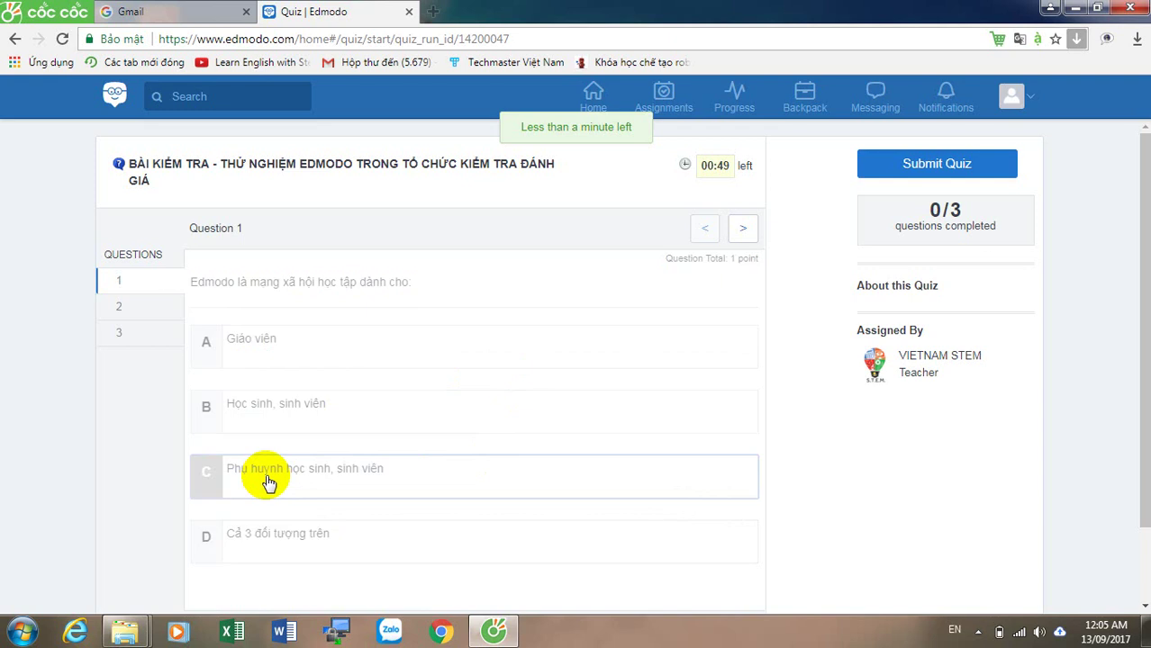
pyautogui.click(123, 309)
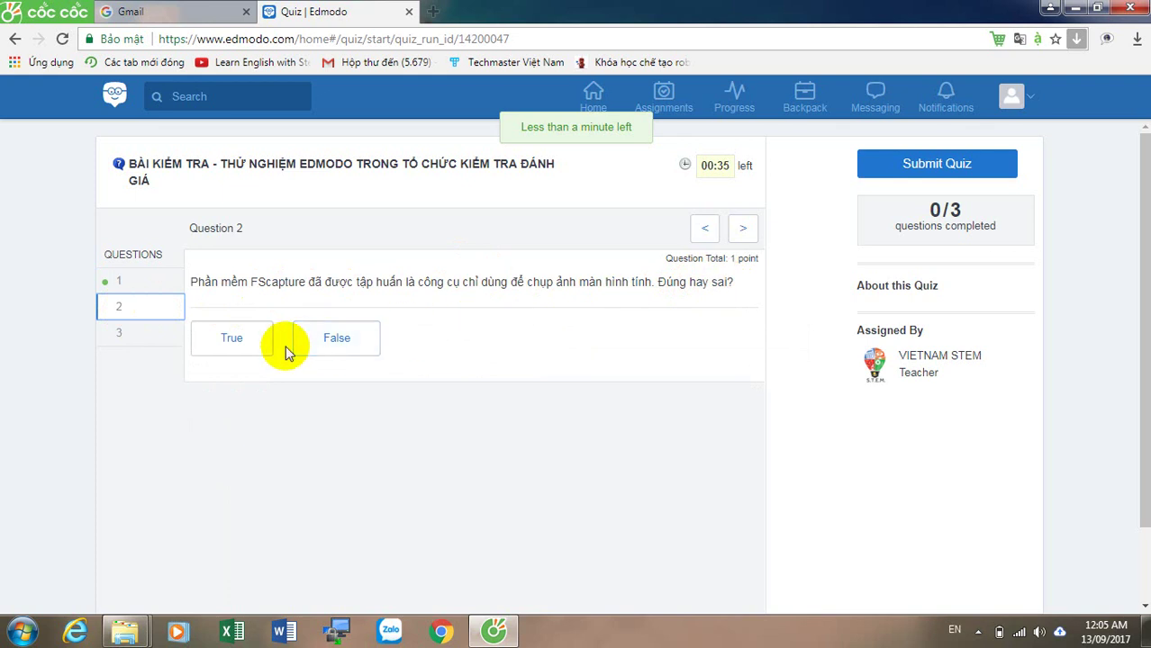
pyautogui.click(239, 351)
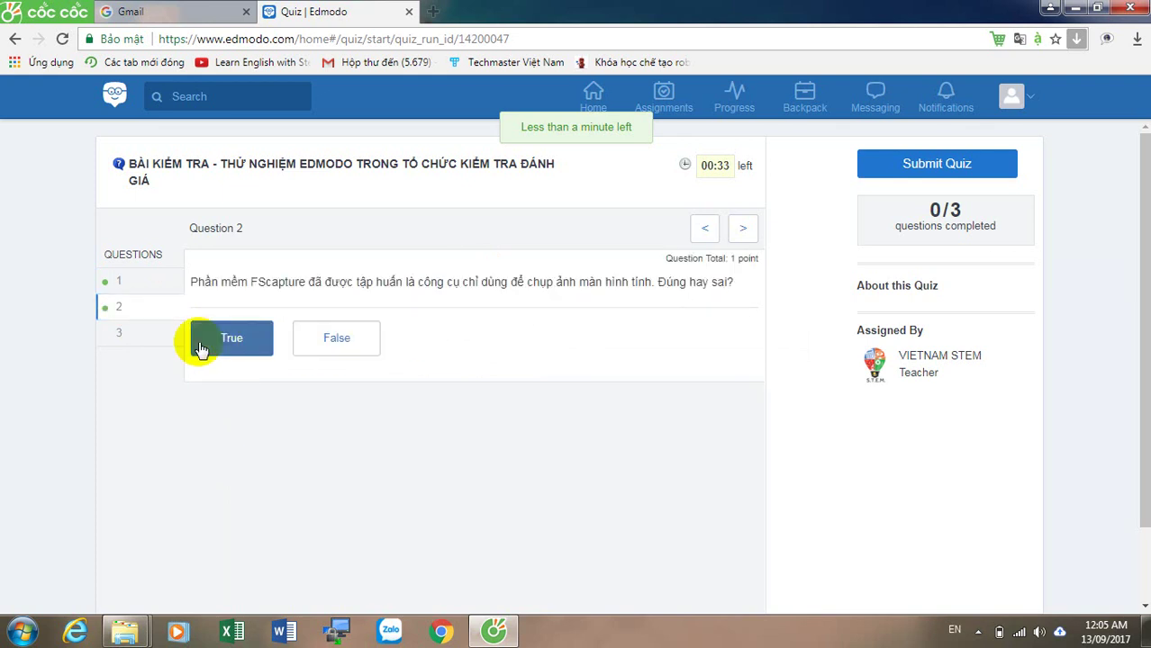
pyautogui.click(124, 334)
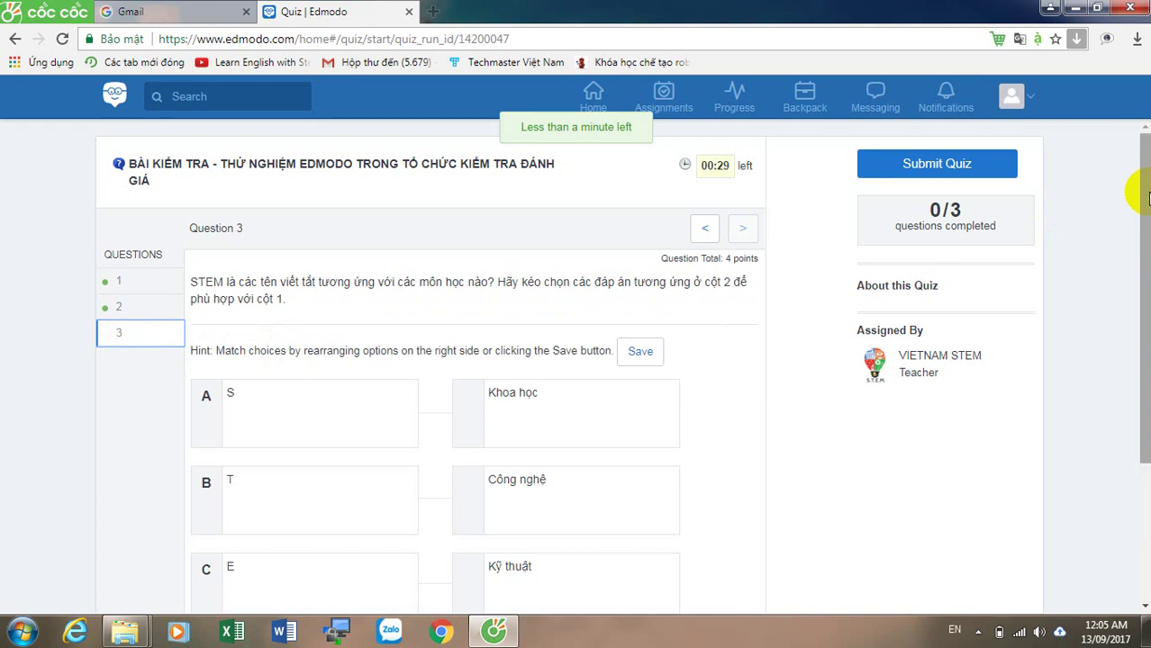
pyautogui.moveTo(1146, 200); pyautogui.dragTo(1146, 250)
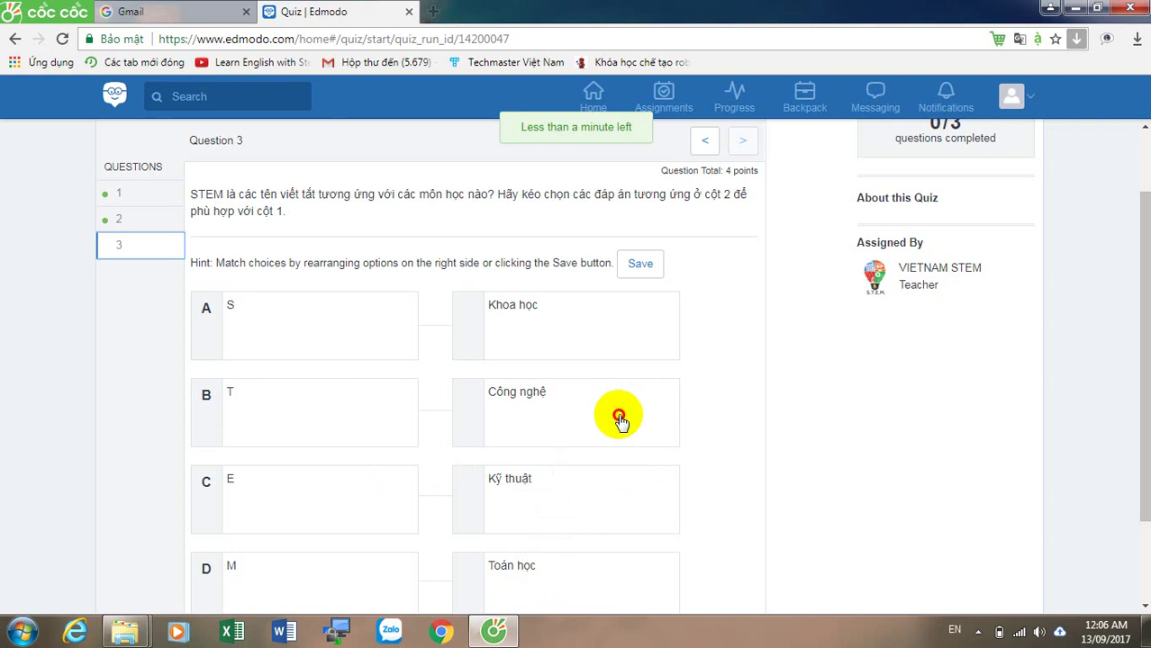
pyautogui.moveTo(616, 417); pyautogui.dragTo(615, 338)
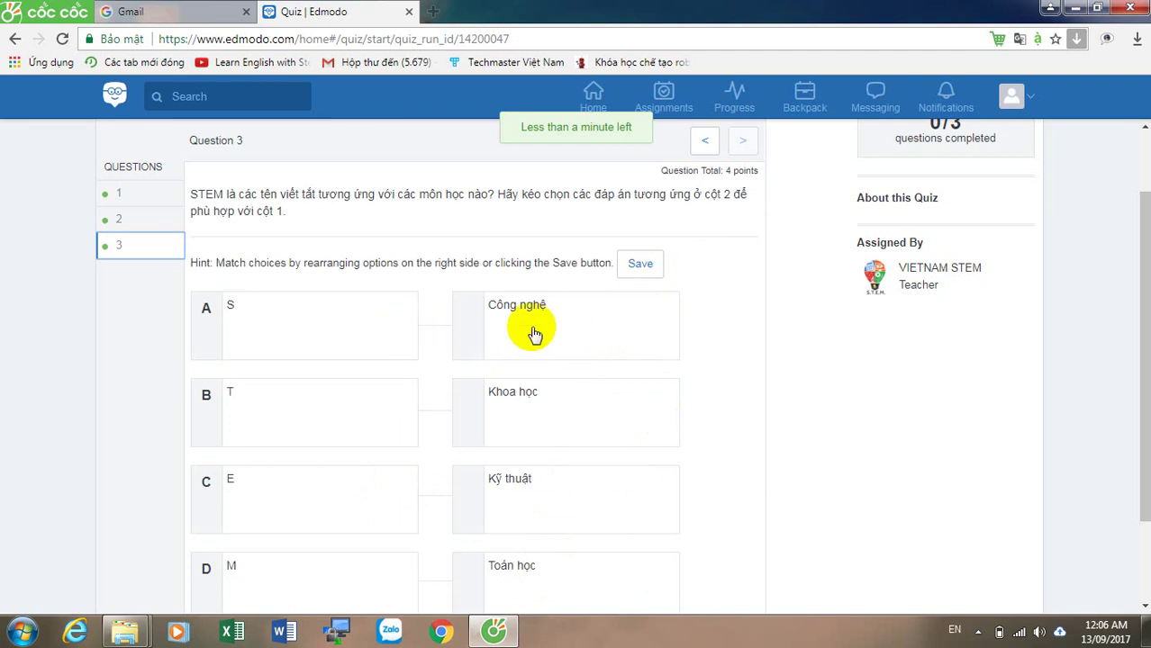
pyautogui.click(640, 266)
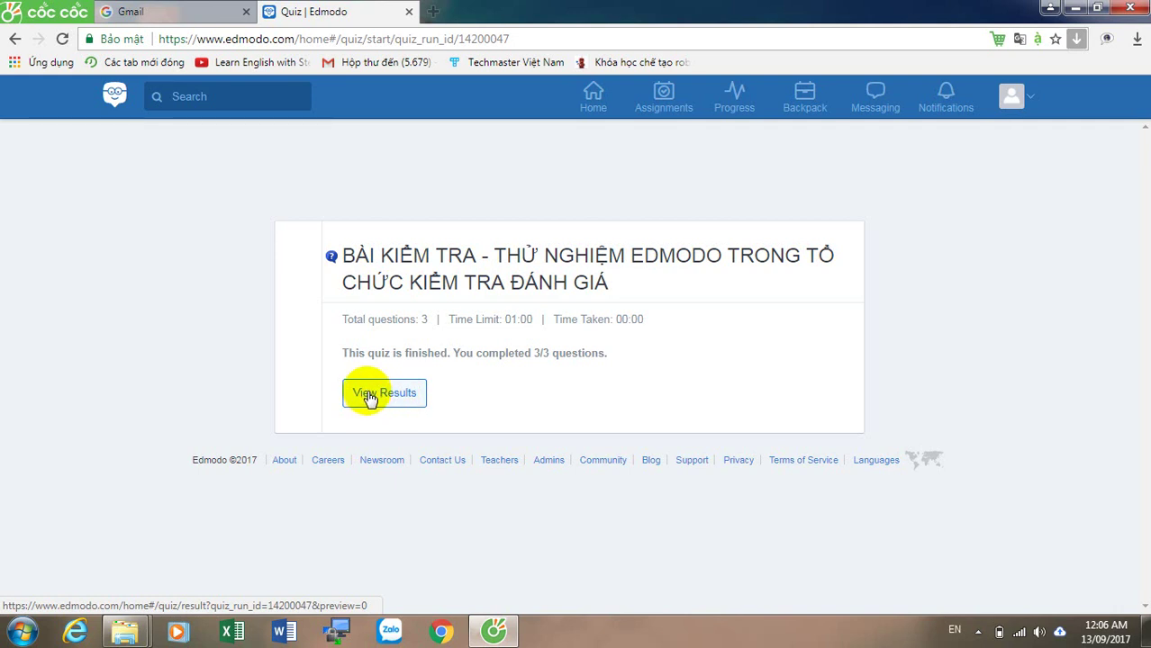
pyautogui.click(369, 395)
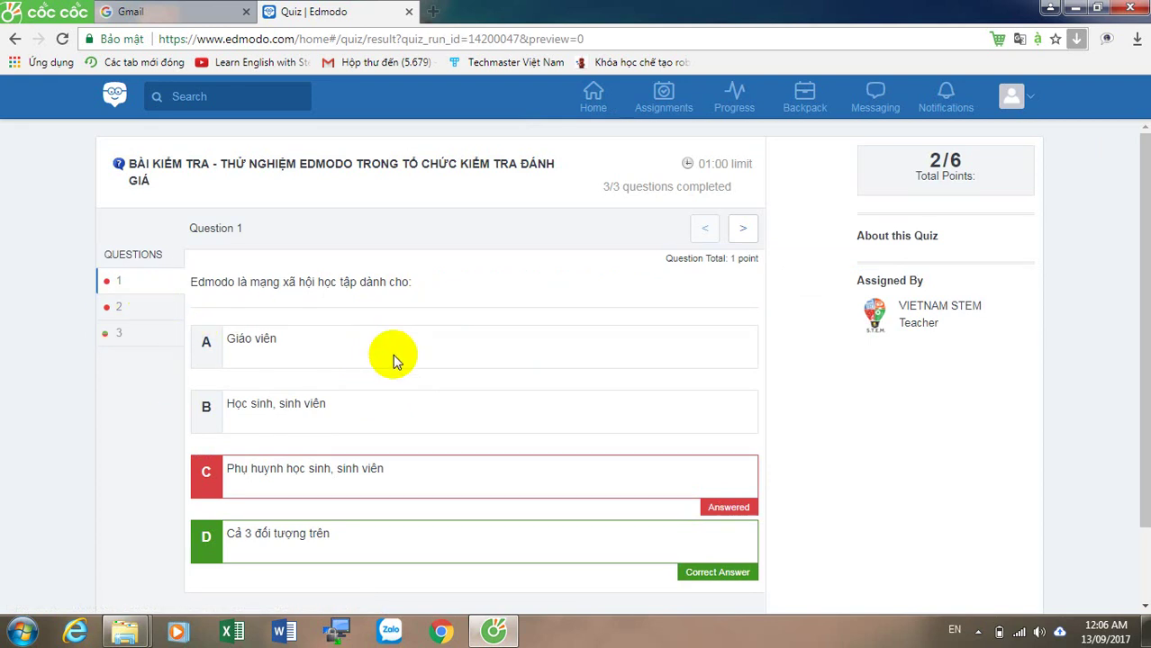
# Step: Review the 2/6 results for questions 2 and 3, including question 3's matching breakdown
pyautogui.moveTo(1138, 324); pyautogui.dragTo(1140, 383)
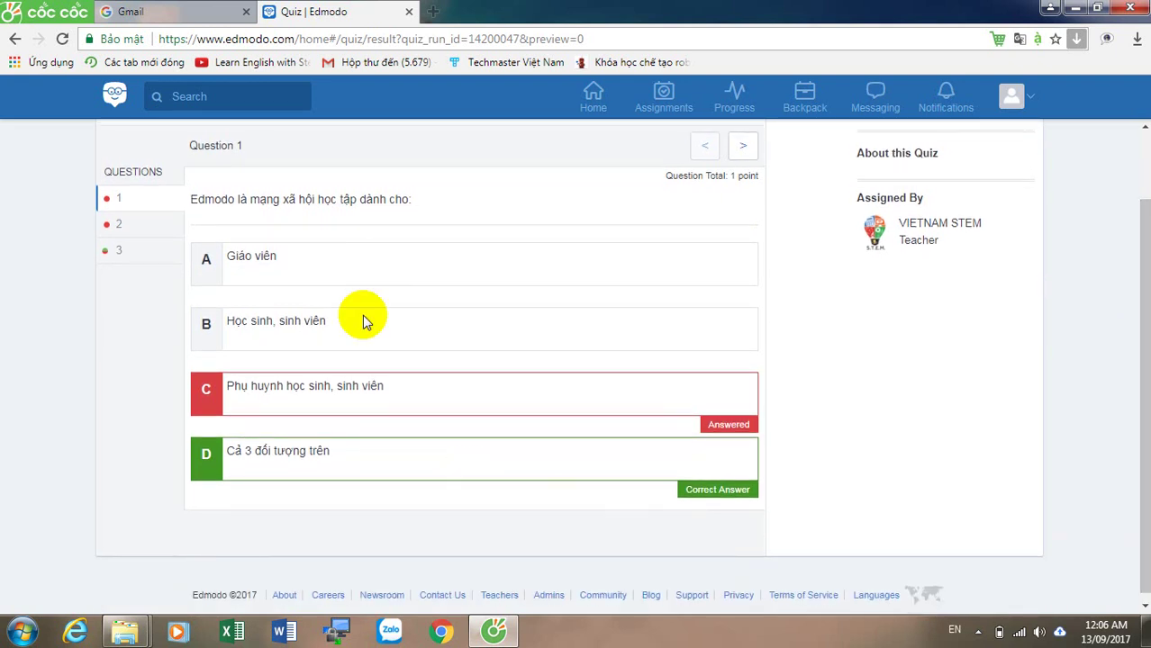
pyautogui.click(135, 225)
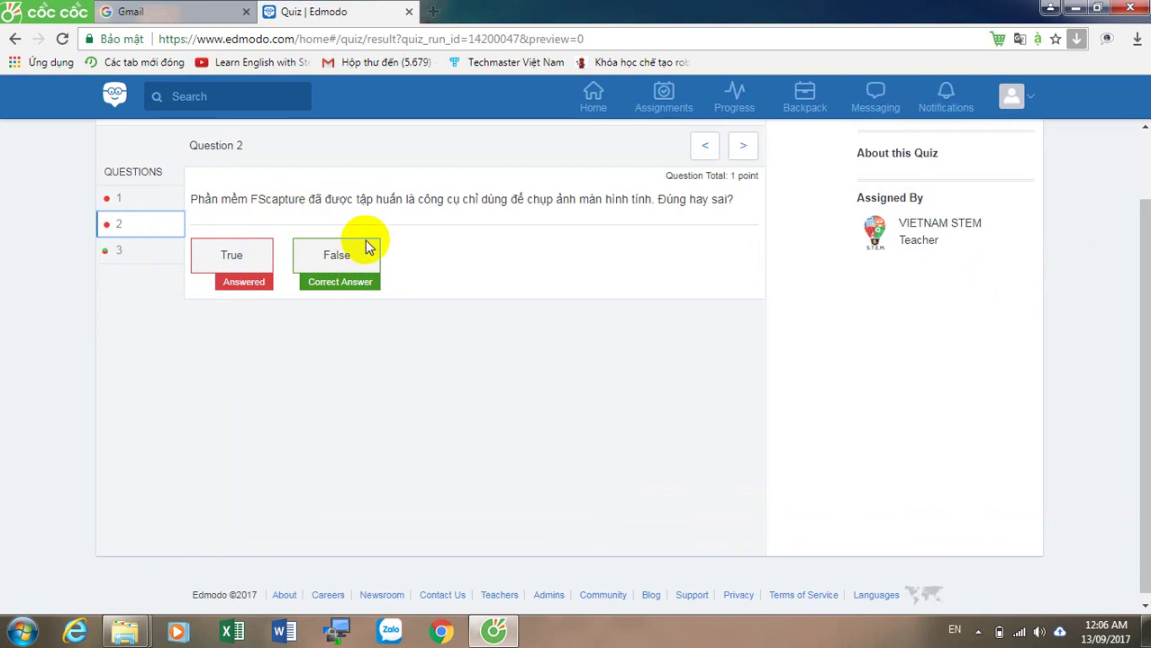
pyautogui.click(125, 250)
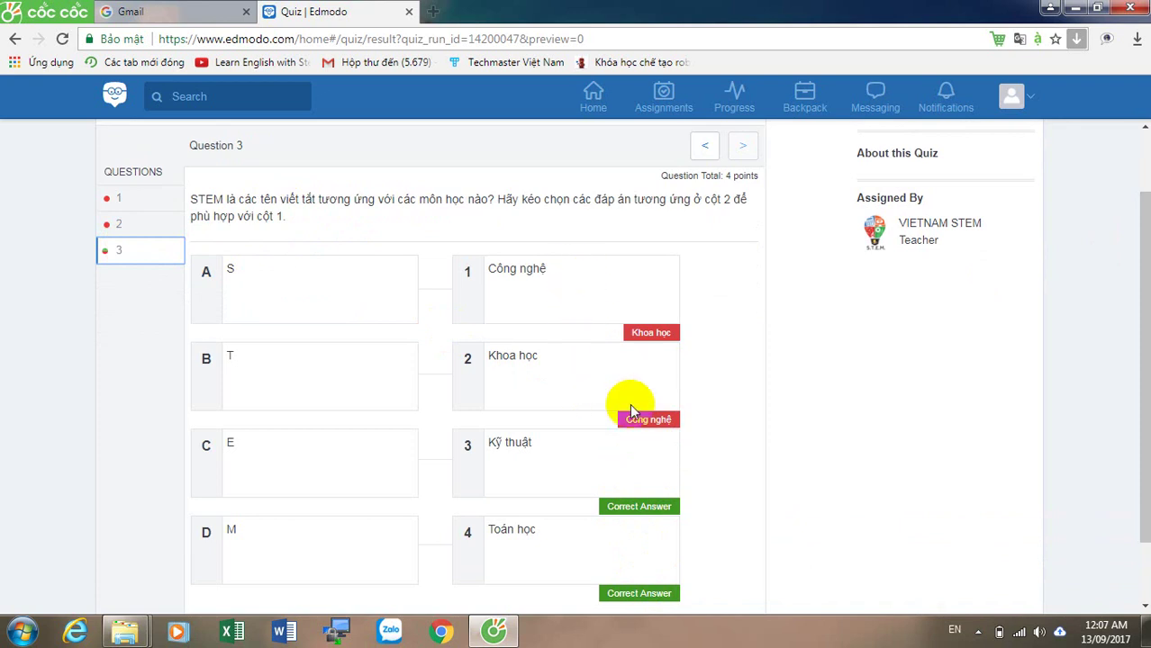
pyautogui.moveTo(1130, 353); pyautogui.dragTo(1144, 205)
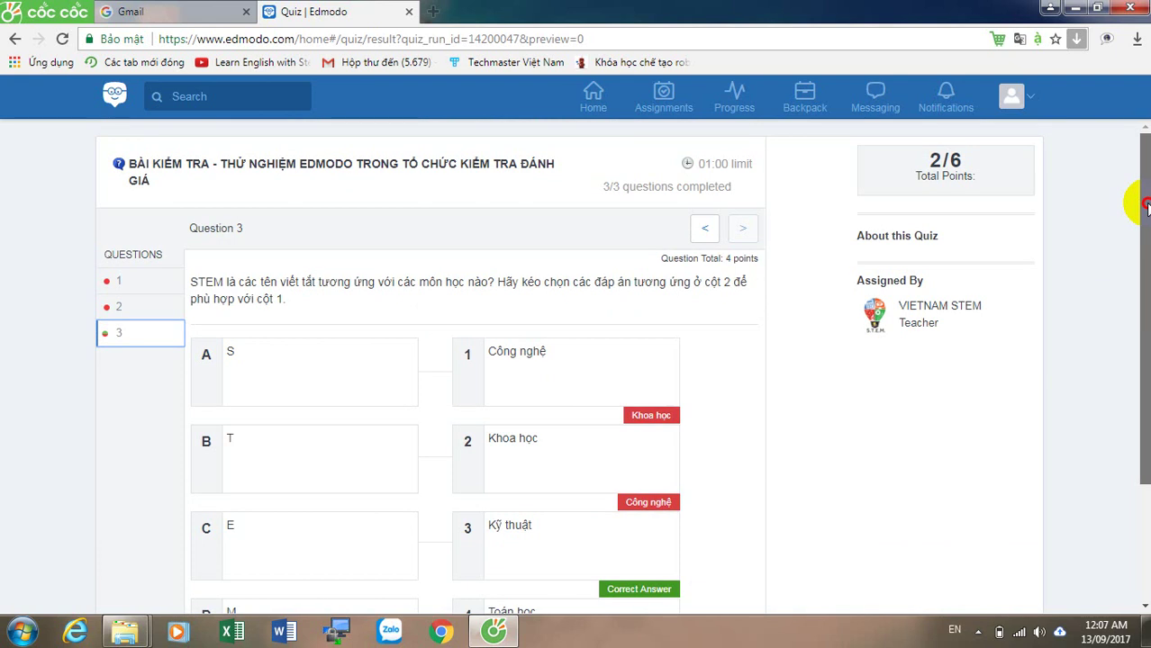
# Step: Return to the Home feed and scroll down to the project group-work poll
pyautogui.click(591, 97)
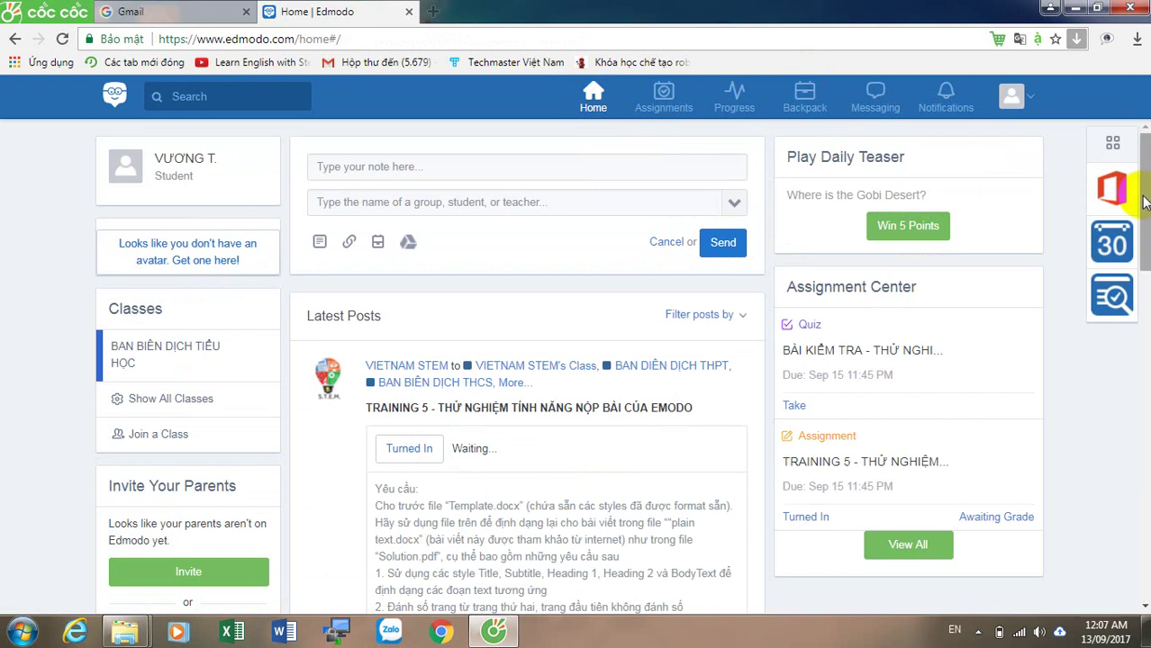
pyautogui.moveTo(1143, 202); pyautogui.dragTo(1146, 378)
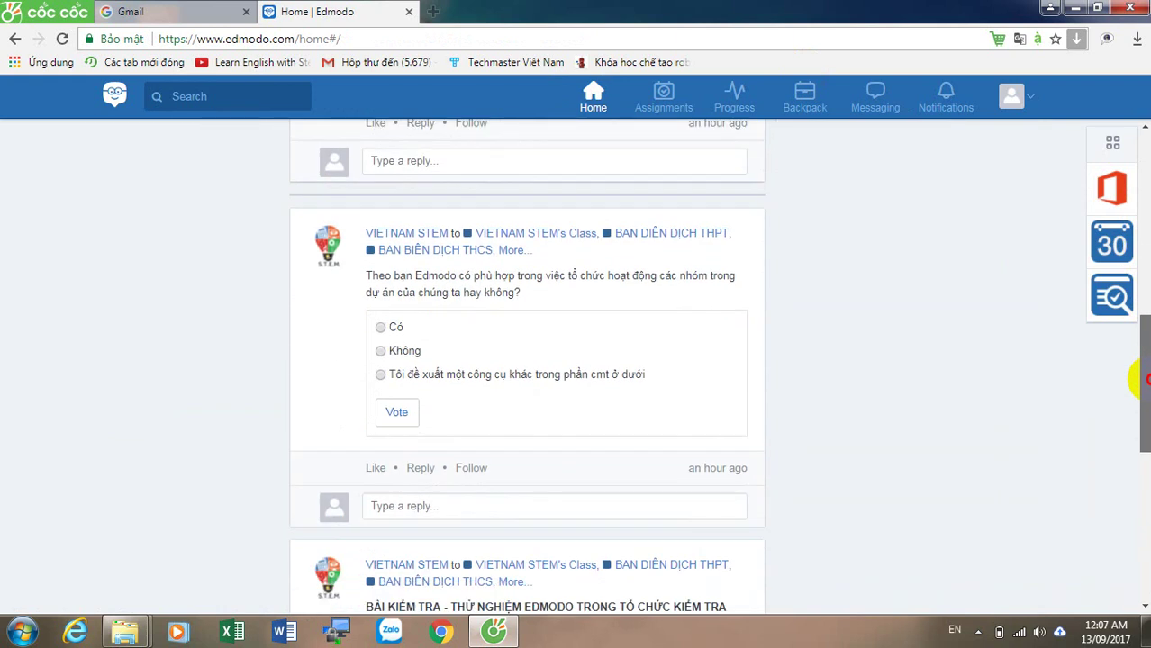
pyautogui.moveTo(1145, 380); pyautogui.dragTo(1145, 390)
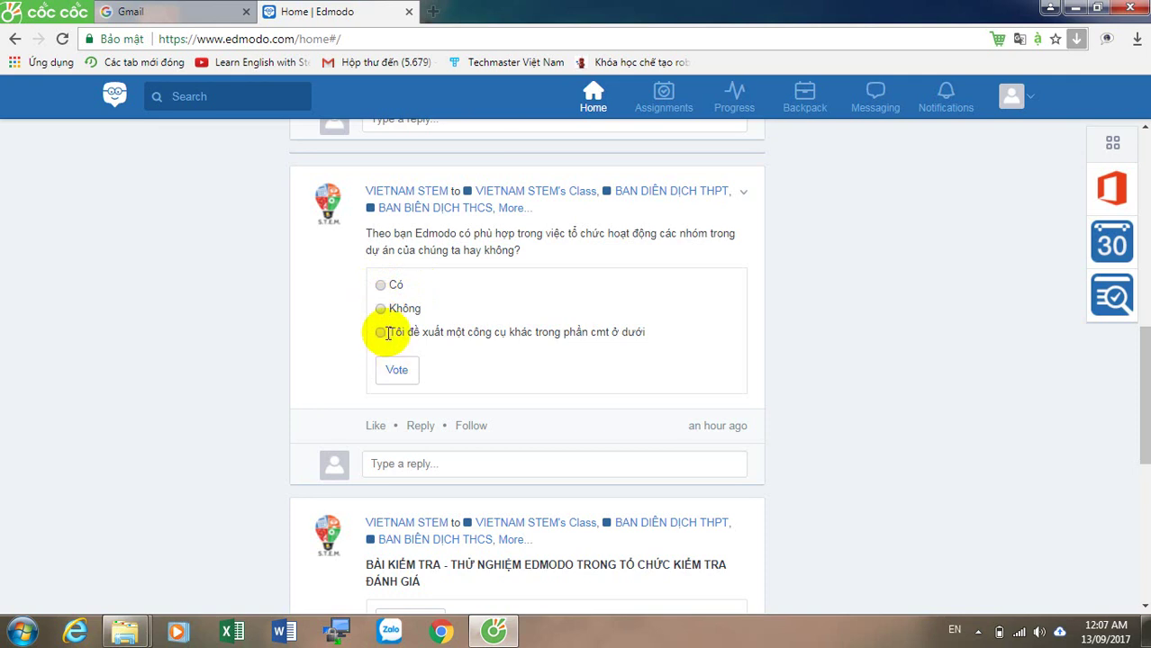
pyautogui.click(536, 466)
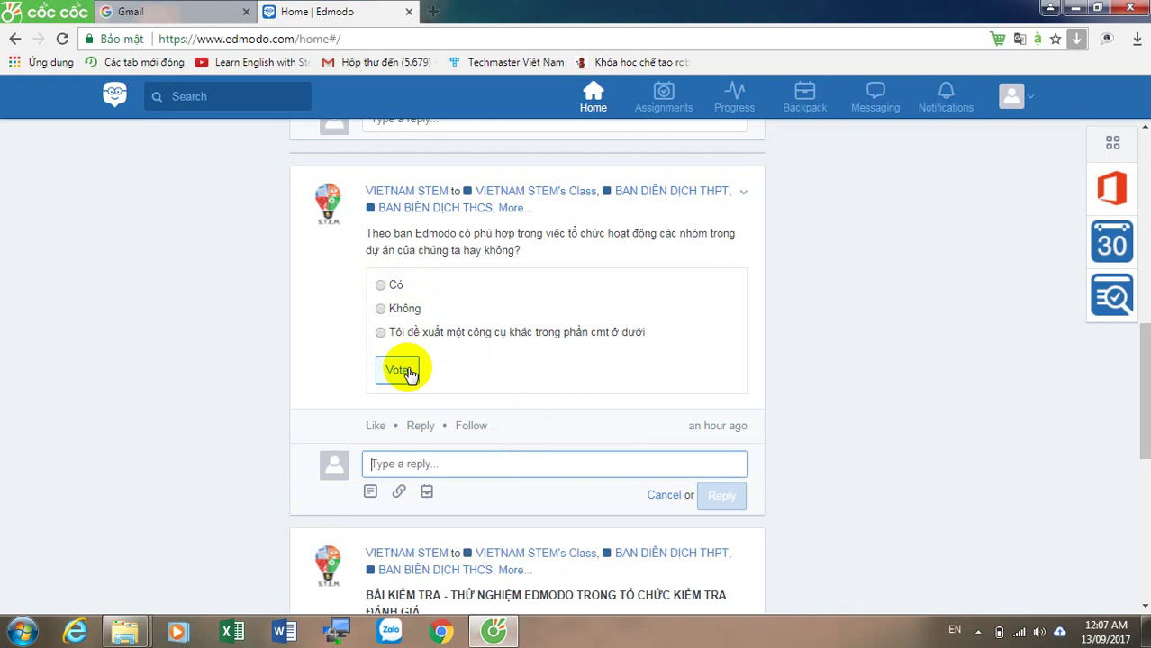
# Step: Vote Có in the poll, making it 100% with 1 vote, then scroll back up
pyautogui.click(380, 286)
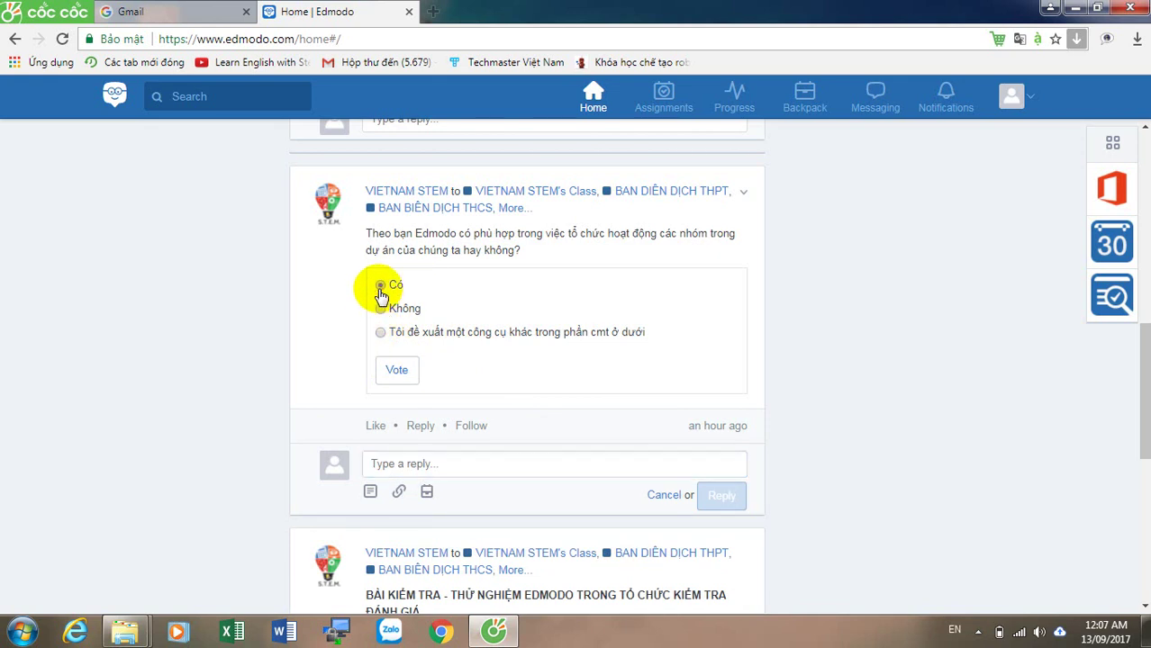
pyautogui.click(406, 376)
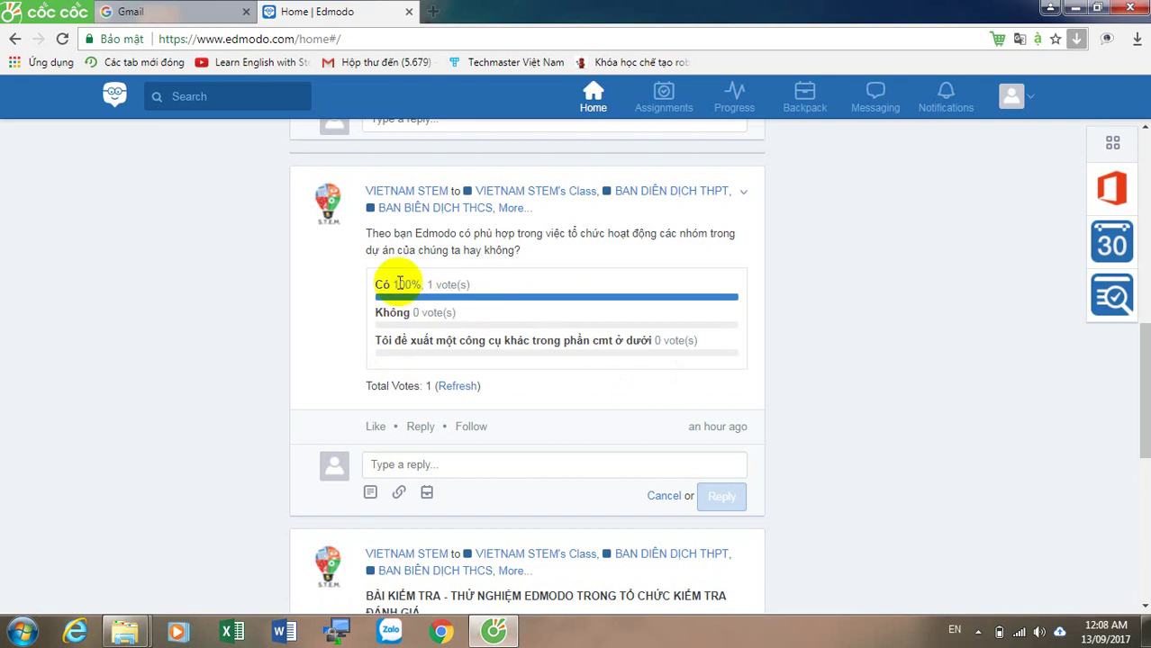
pyautogui.scroll(-4, 1139, 451)
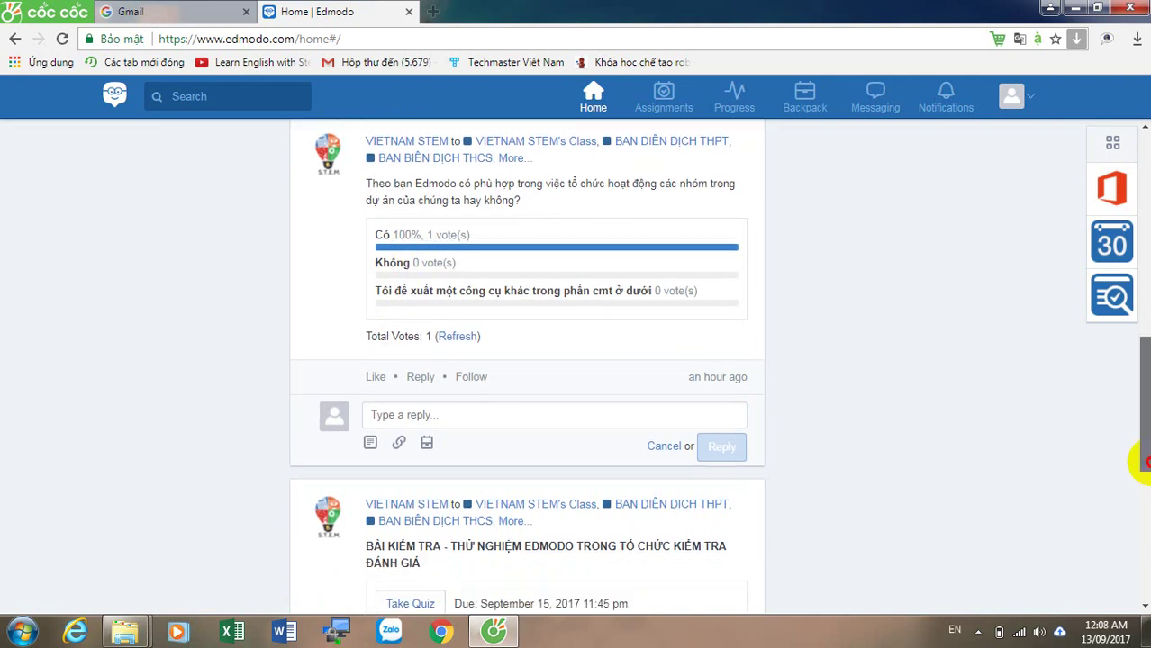
pyautogui.scroll(5, 1142, 378)
pyautogui.moveTo(1142, 378); pyautogui.dragTo(1142, 250)
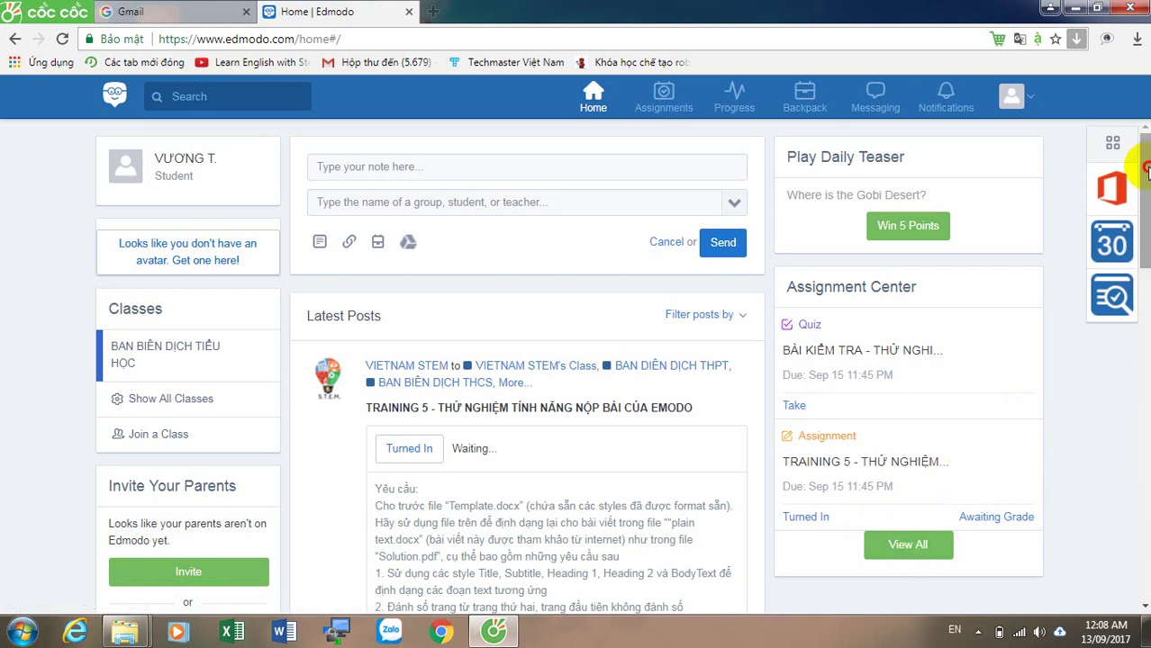
# Step: Scroll through the student feed before logging out of the student account
pyautogui.moveTo(1144, 167); pyautogui.dragTo(1144, 141)
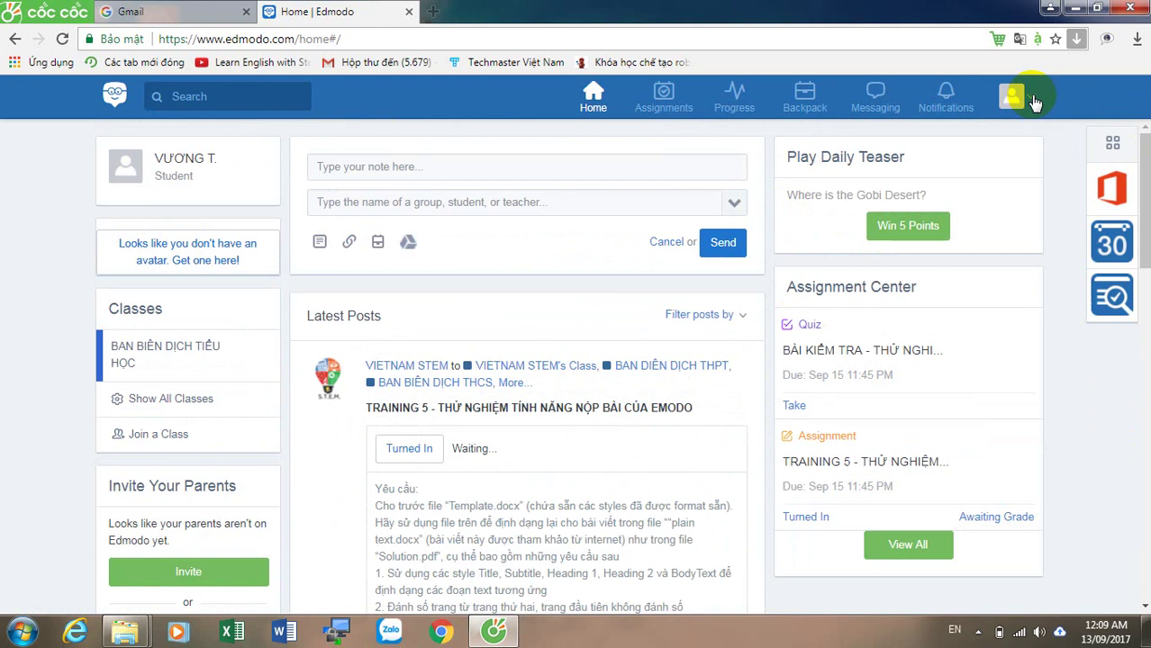
pyautogui.moveTo(1144, 200); pyautogui.dragTo(1143, 190)
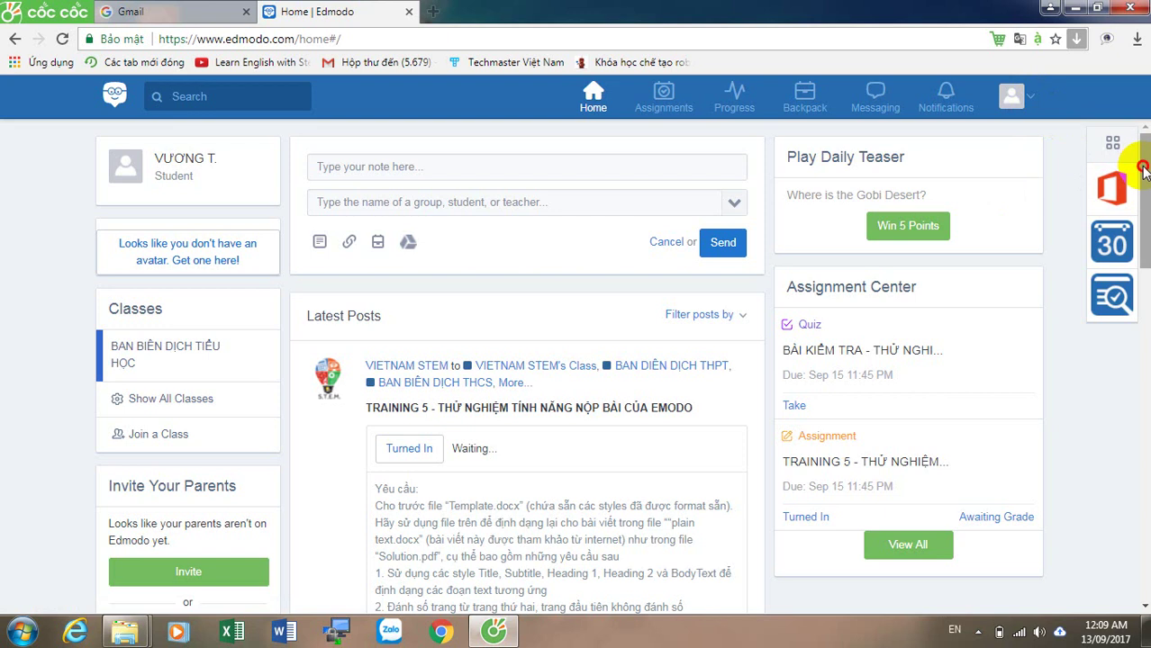
pyautogui.moveTo(1142, 171); pyautogui.dragTo(1141, 223)
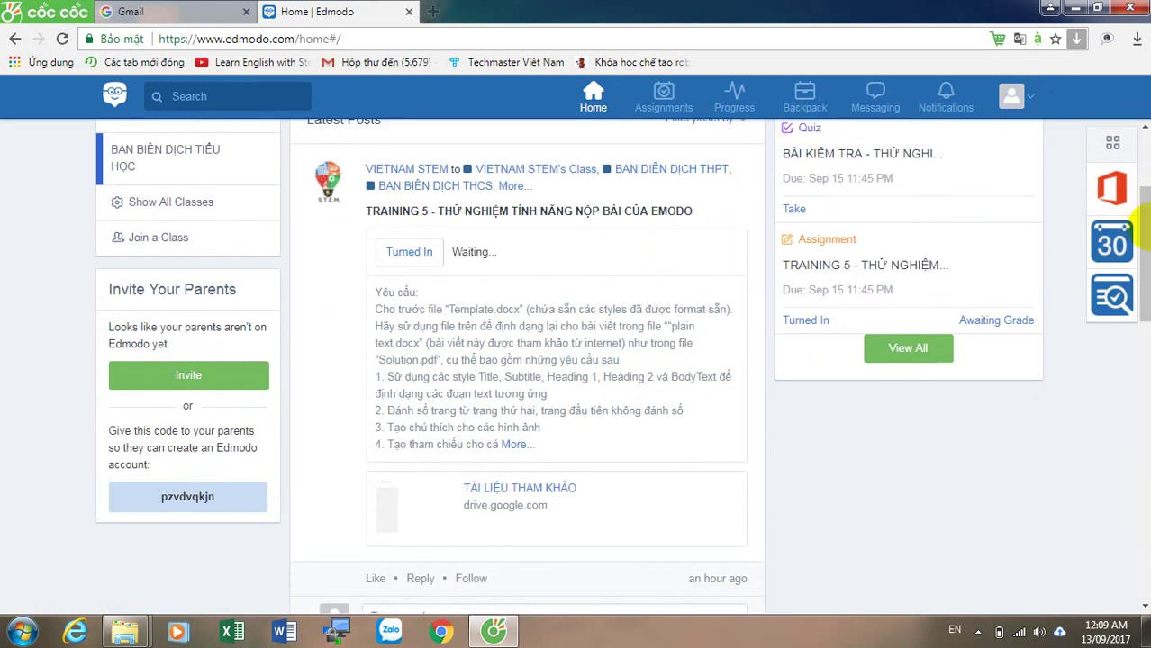
pyautogui.moveTo(1142, 223); pyautogui.dragTo(1142, 345)
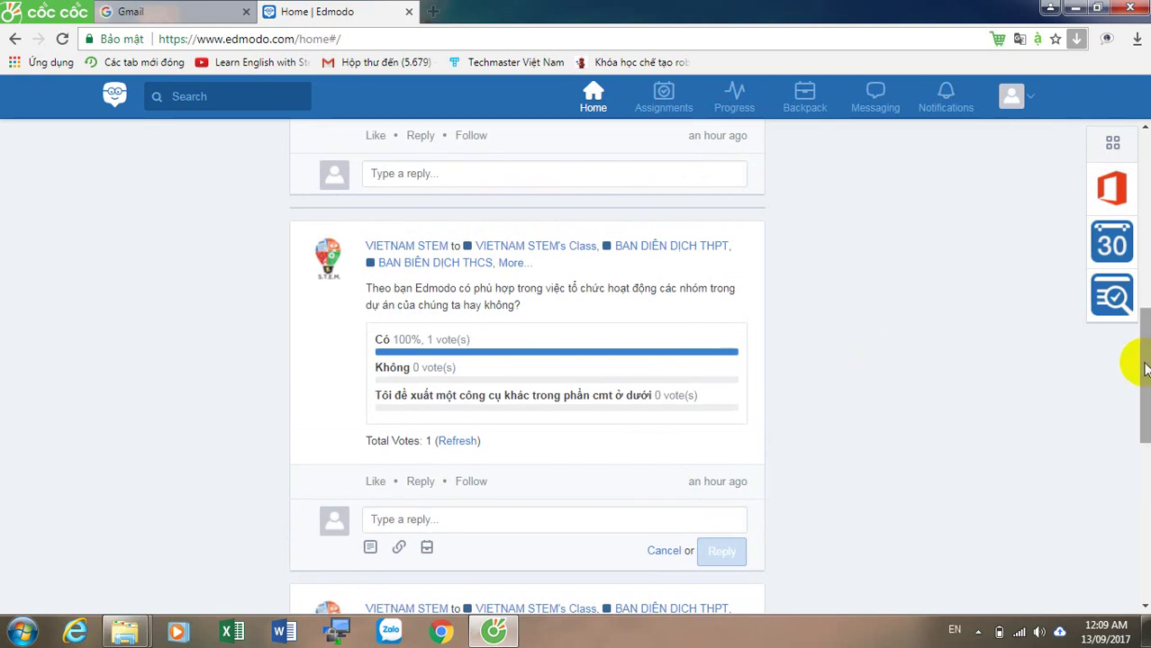
pyautogui.moveTo(1136, 358); pyautogui.dragTo(1142, 346)
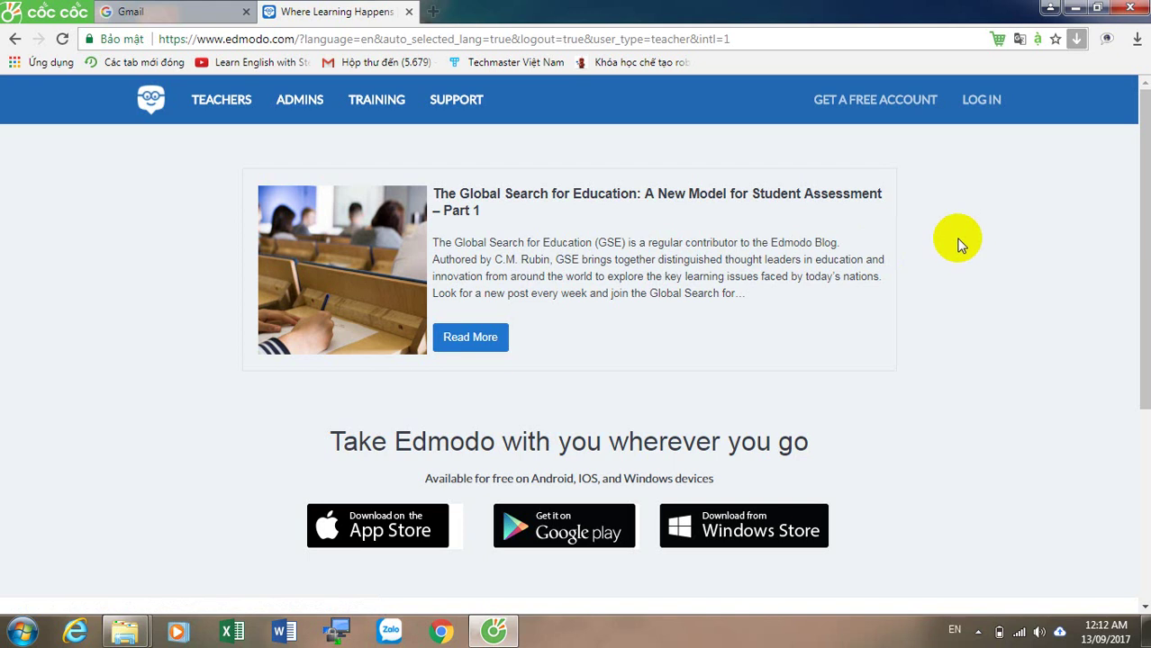
# Step: Log in to the teacher account with its e-mail address and password
pyautogui.click(981, 100)
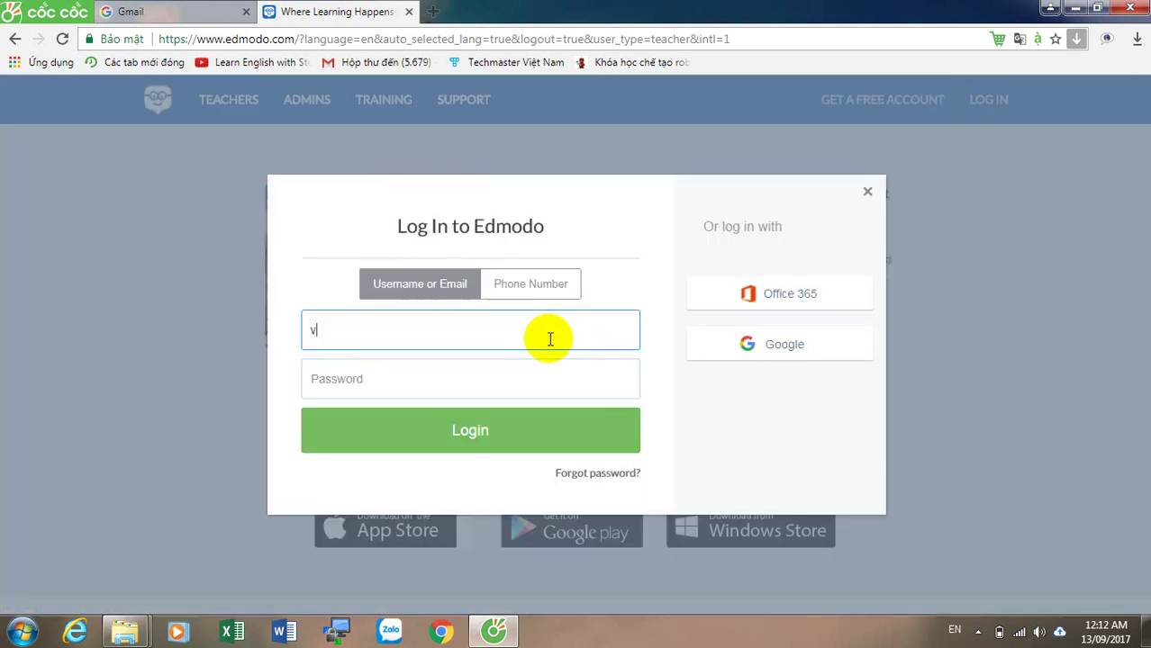
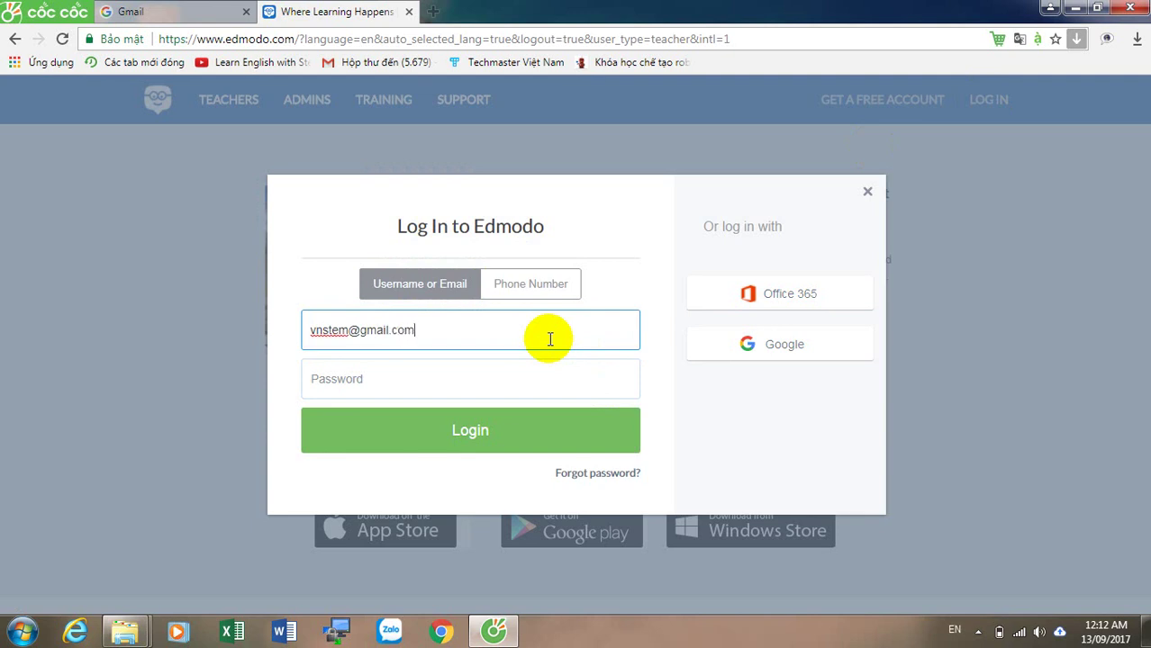
pyautogui.press('Tab')
pyautogui.press('Return')
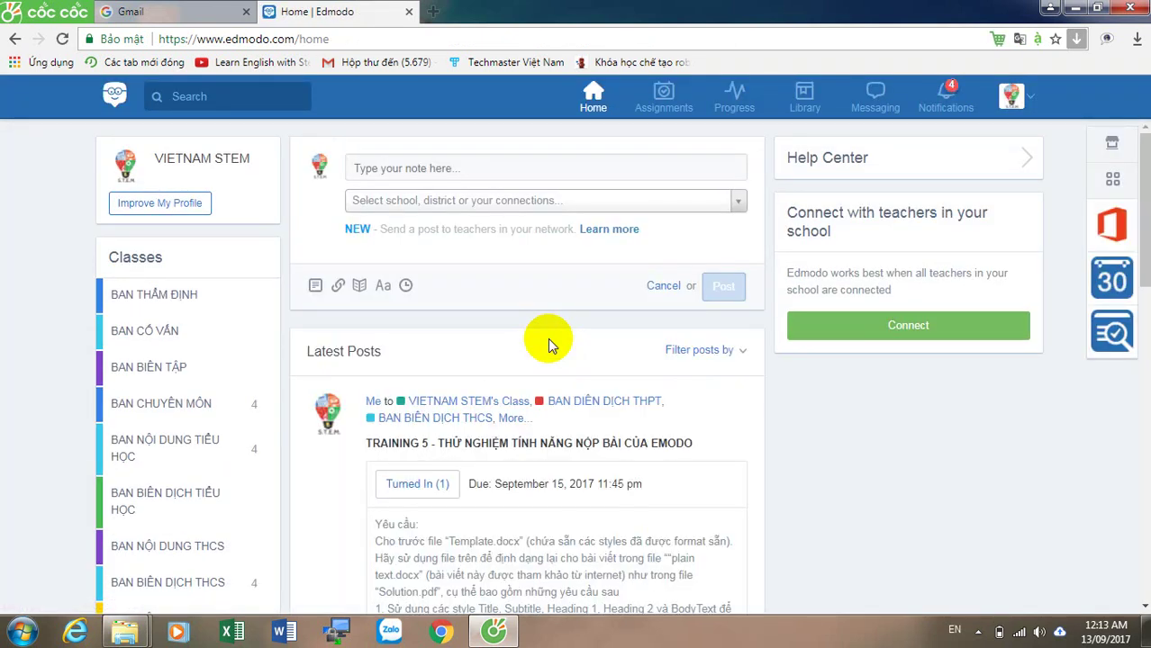
# Step: Open TRAINING 5 grading, download the student's GIAY MOI 1.doc, and open it in Word
pyautogui.click(663, 99)
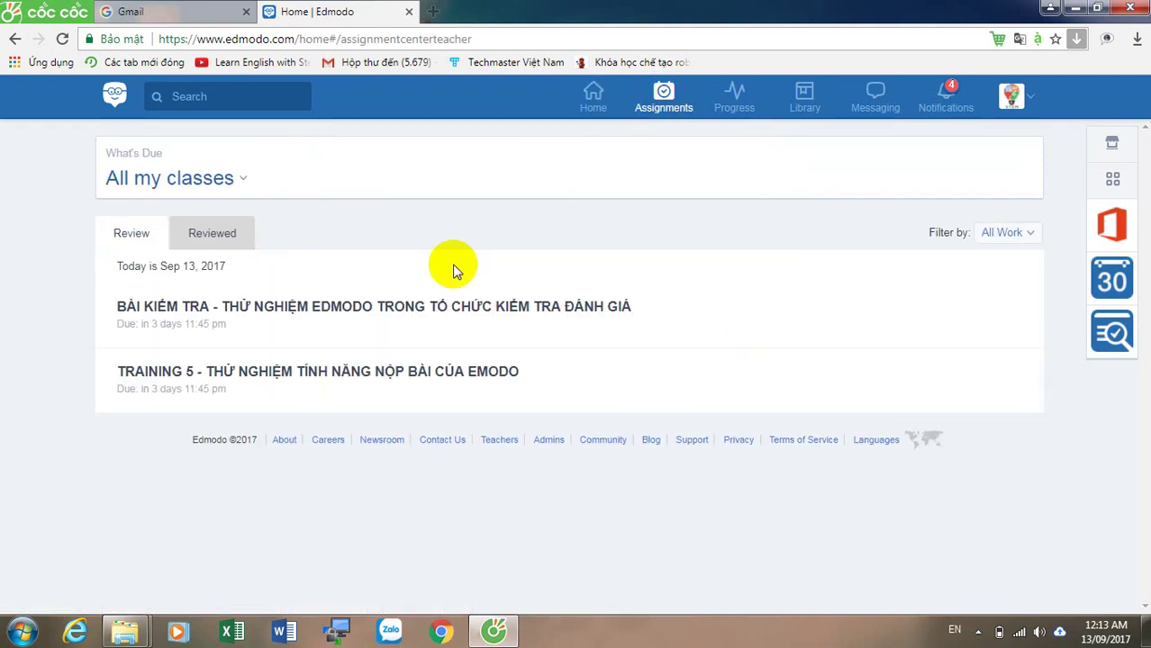
pyautogui.click(339, 379)
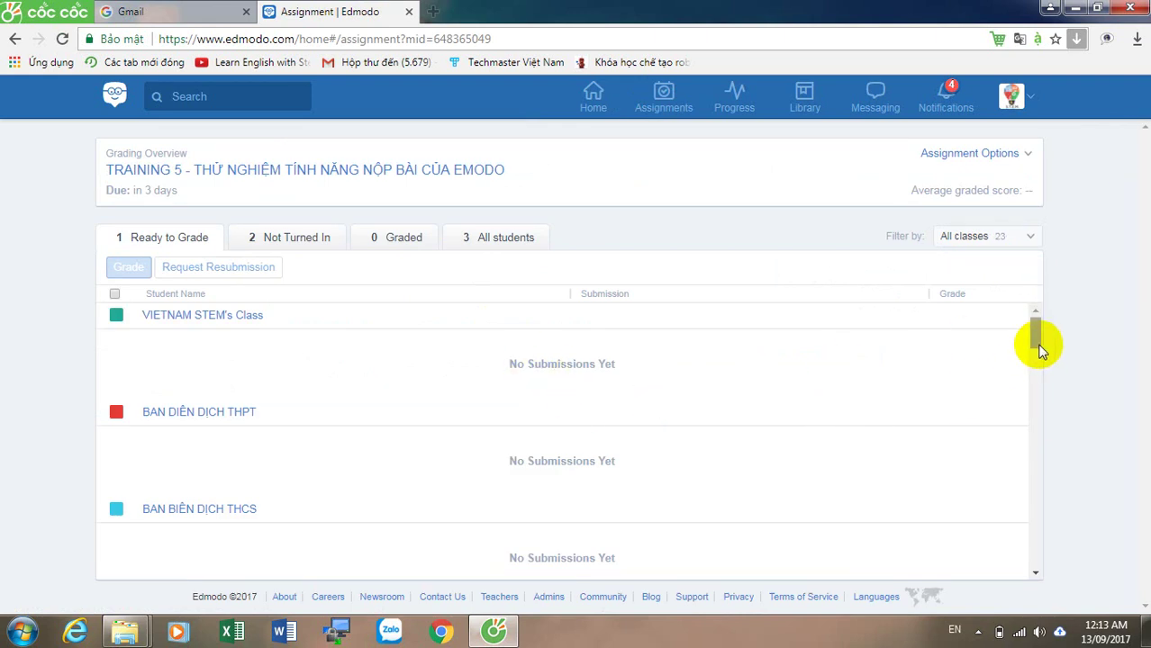
pyautogui.moveTo(1035, 343); pyautogui.dragTo(1038, 405)
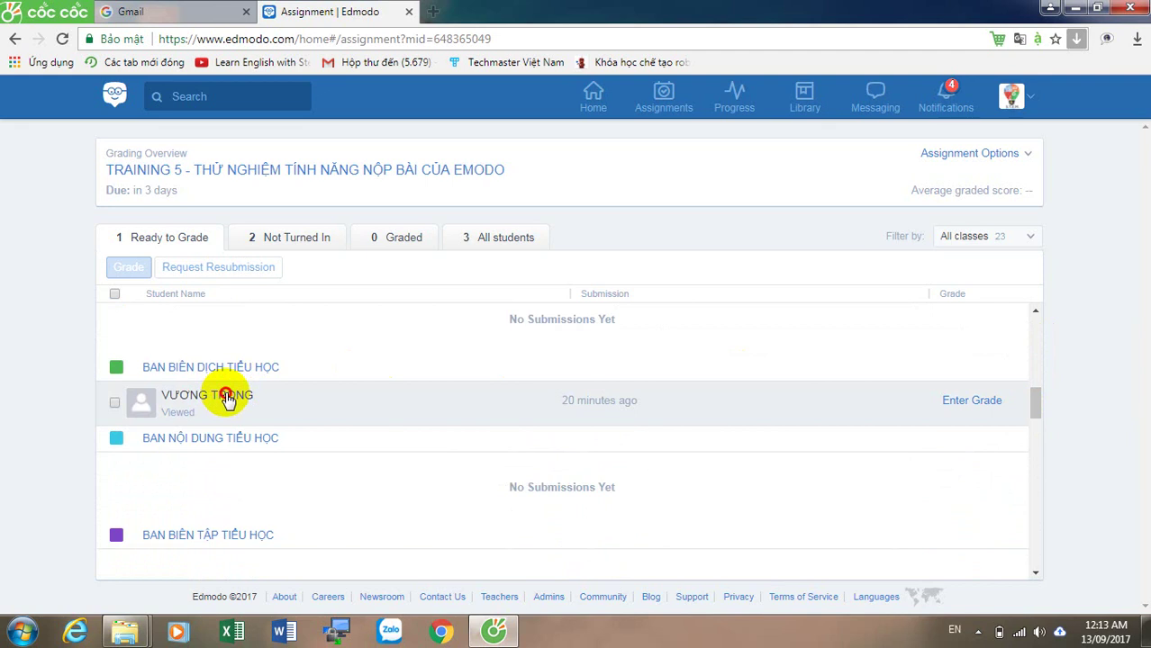
pyautogui.click(226, 397)
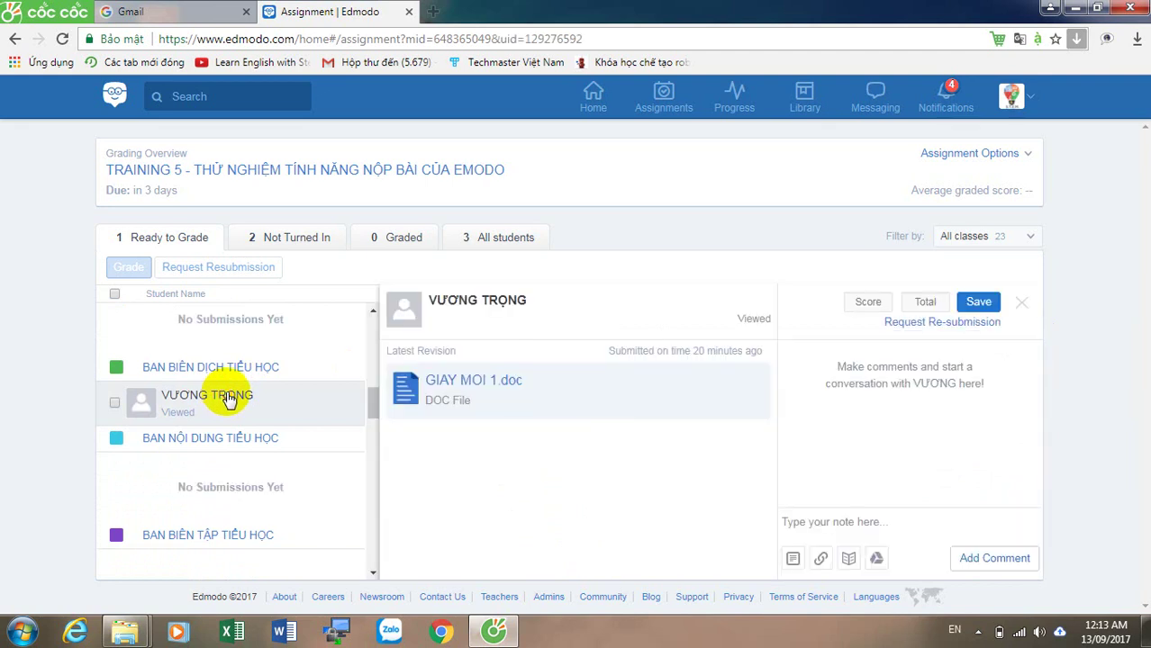
pyautogui.click(470, 383)
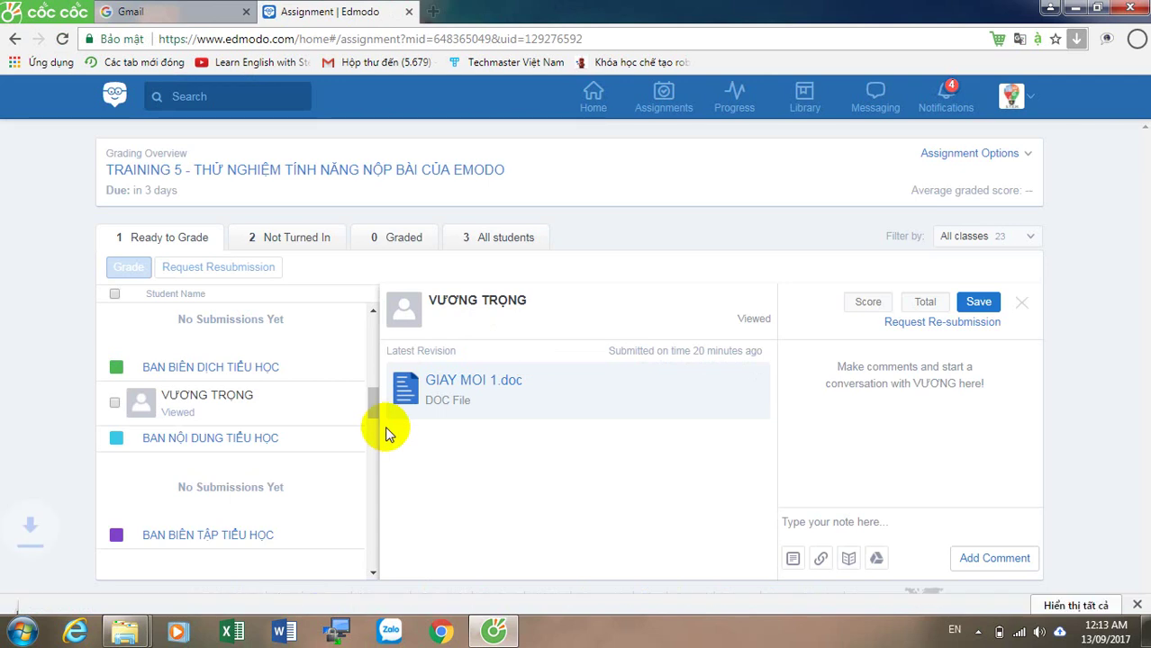
pyautogui.click(137, 594)
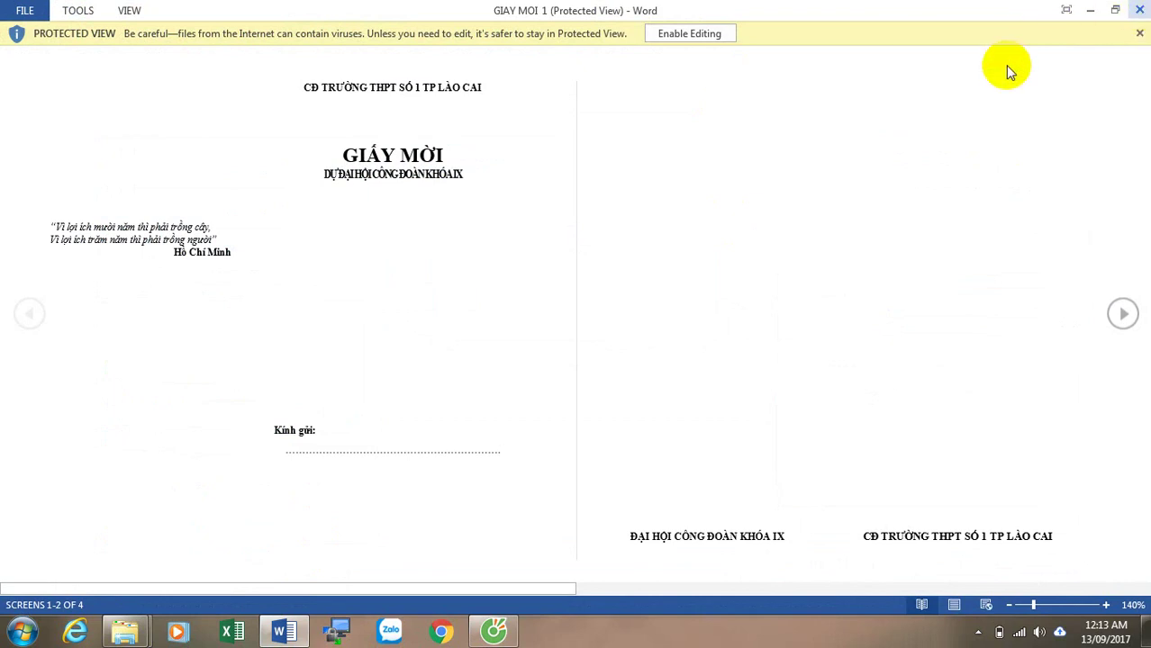
# Step: Close the GIAY MOI 1 document in Word after reading it
pyautogui.click(1138, 13)
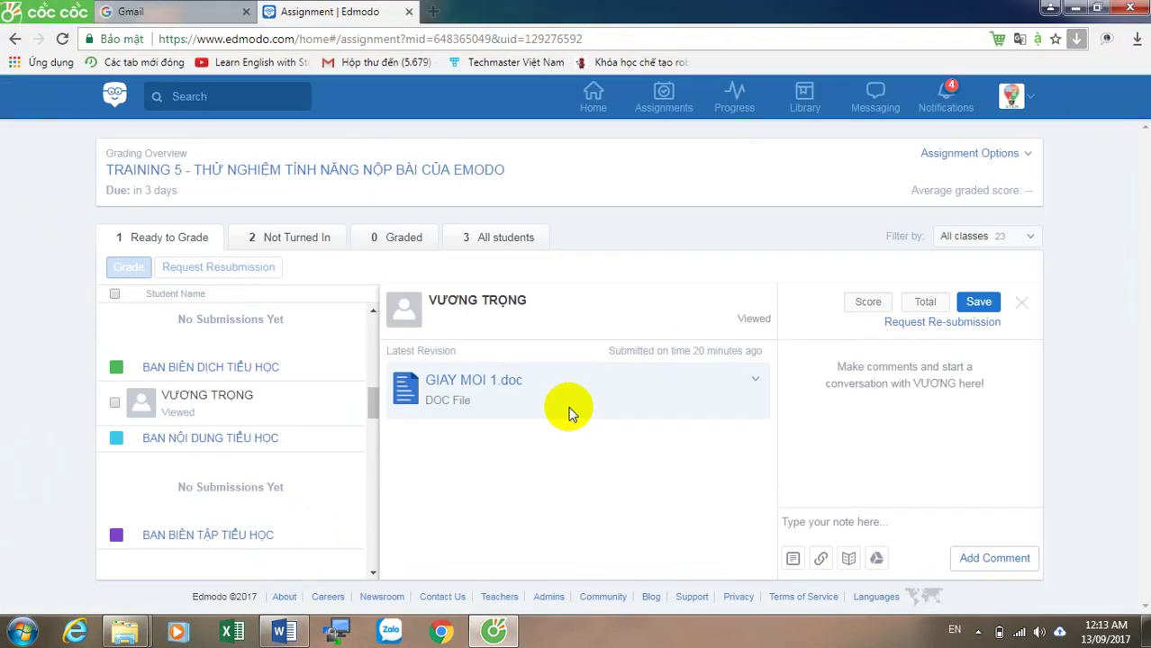
# Step: Grade the submission 3 out of 10 and save the score
pyautogui.click(882, 306)
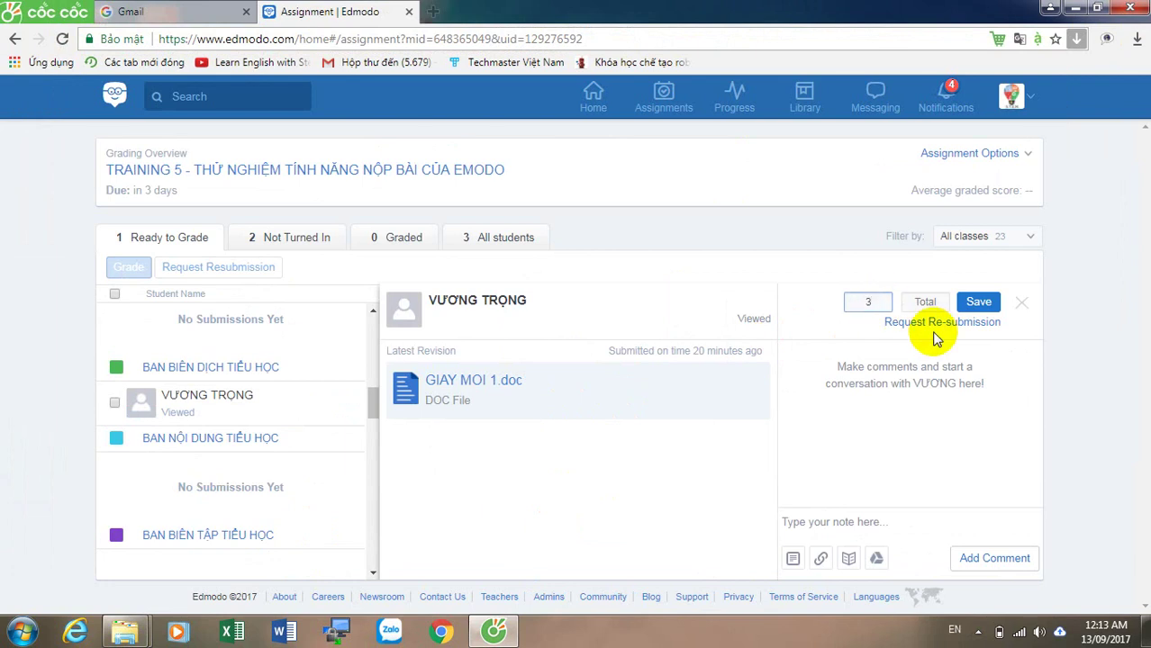
pyautogui.press('Tab')
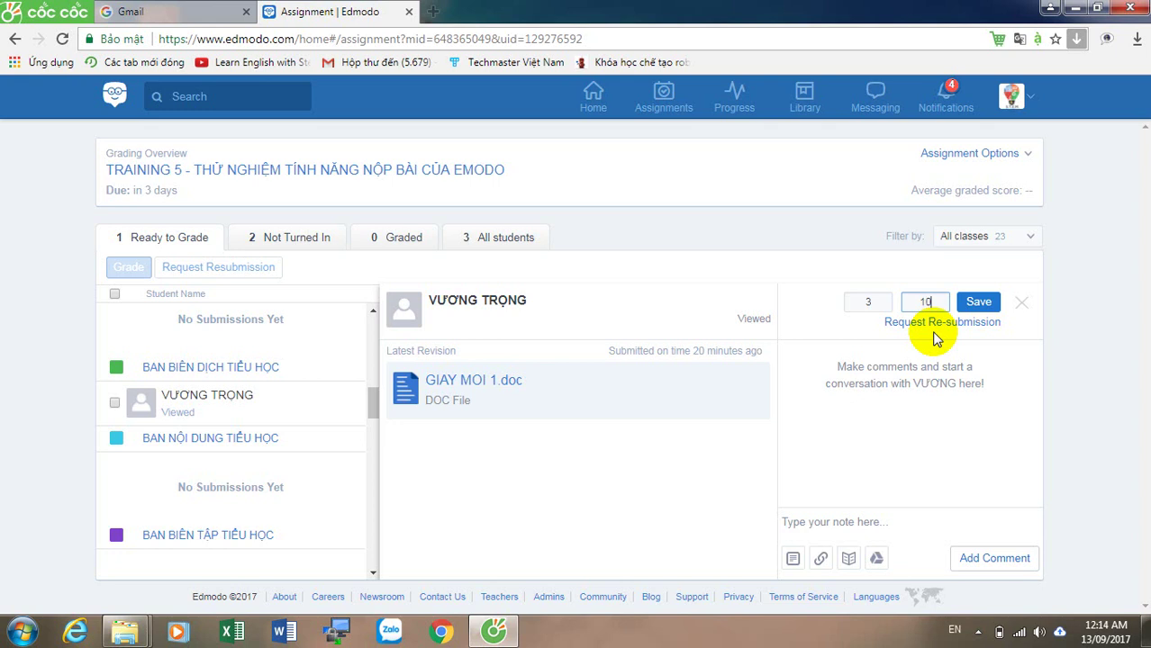
pyautogui.click(978, 303)
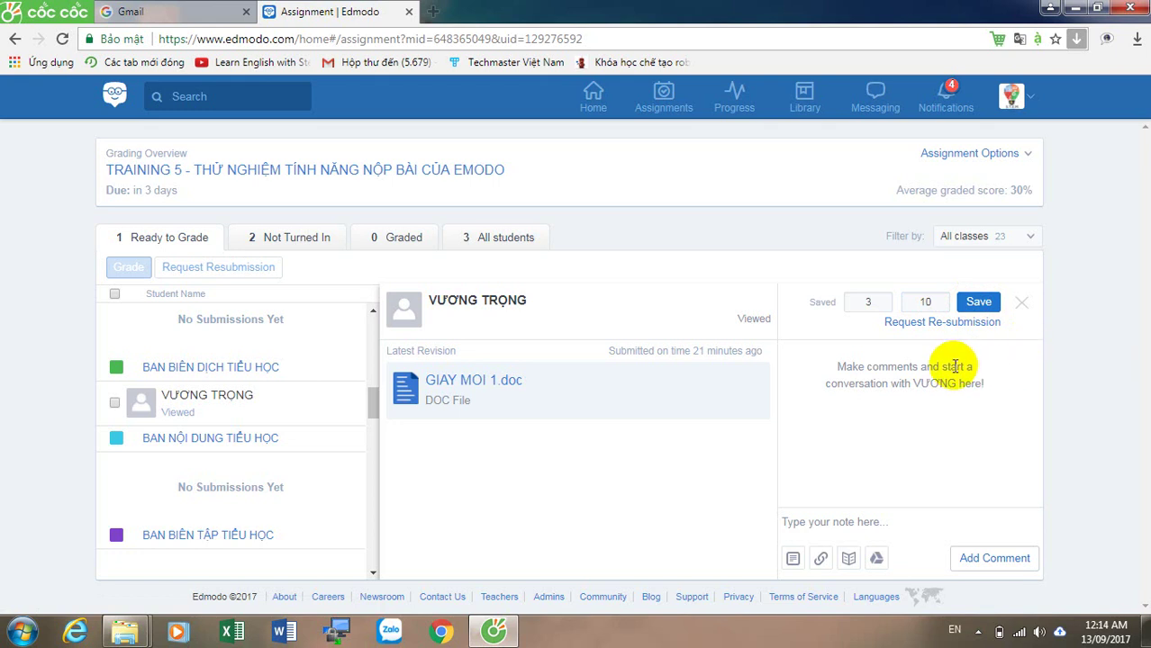
# Step: Post the comment 'Bài chất lượng kém, yêu cầu Đ/c tìm hiểu lại' on the submission
pyautogui.click(882, 522)
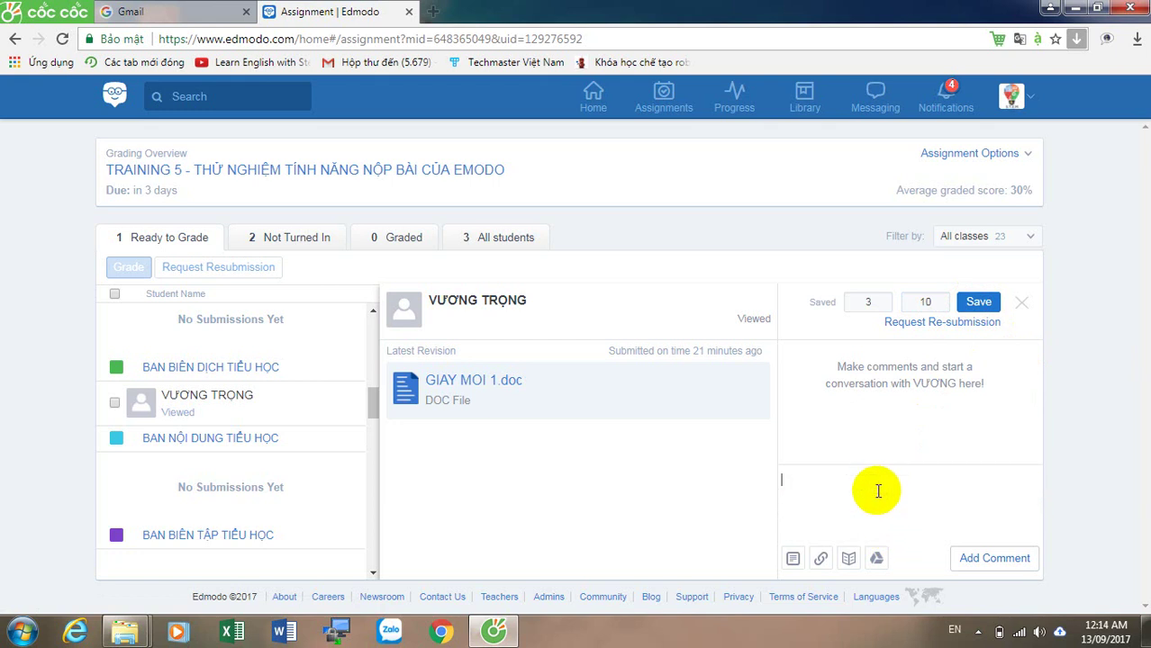
pyautogui.write('Bài cah')
pyautogui.press('BackSpace')
pyautogui.press('BackSpace')
pyautogui.press('BackSpace')
pyautogui.press('BackSpace')
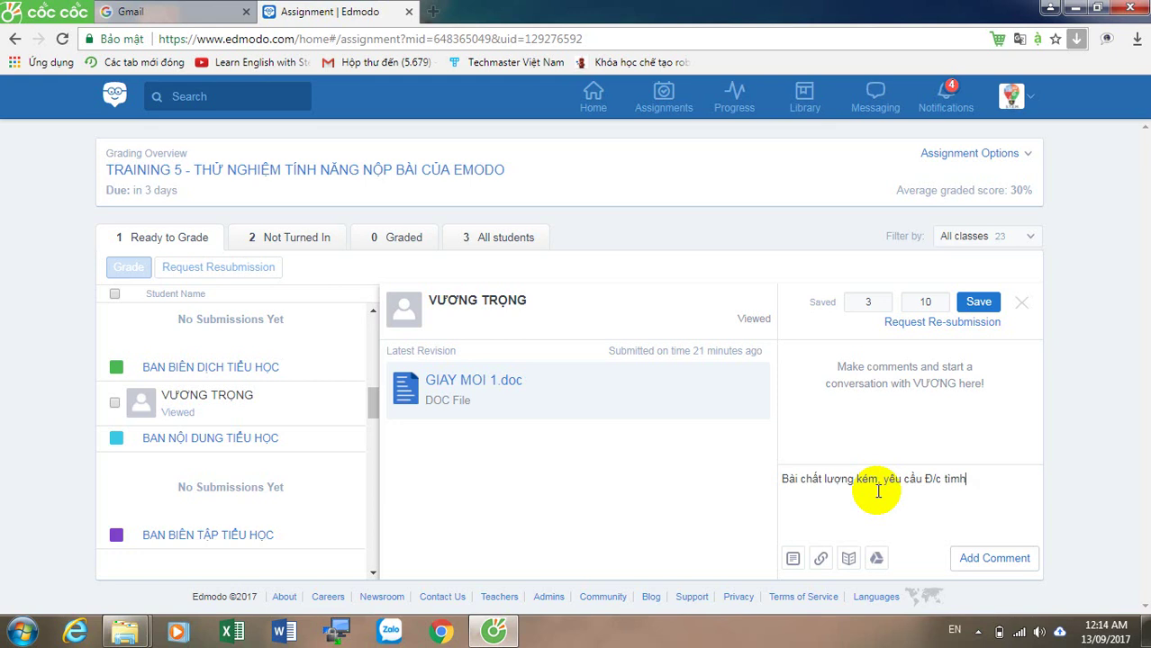
pyautogui.write('la')
pyautogui.press('Left')
pyautogui.press('Left')
pyautogui.press('Left')
pyautogui.press('BackSpace')
pyautogui.press('BackSpace')
pyautogui.press('BackSpace')
pyautogui.press('BackSpace')
pyautogui.press('BackSpace')
pyautogui.press('BackSpace')
pyautogui.write('ìm hiểu')
pyautogui.click(995, 559)
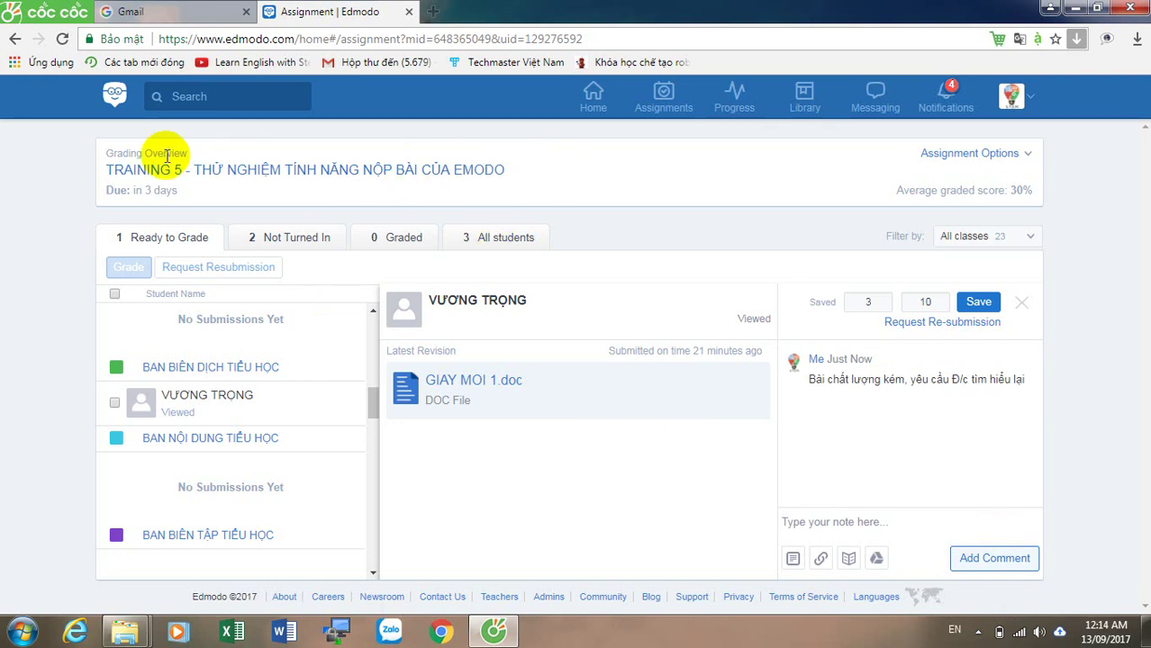
# Step: Open the BÀI KIỂM TRA quiz results from Assignments and select the student's attempt
pyautogui.click(663, 94)
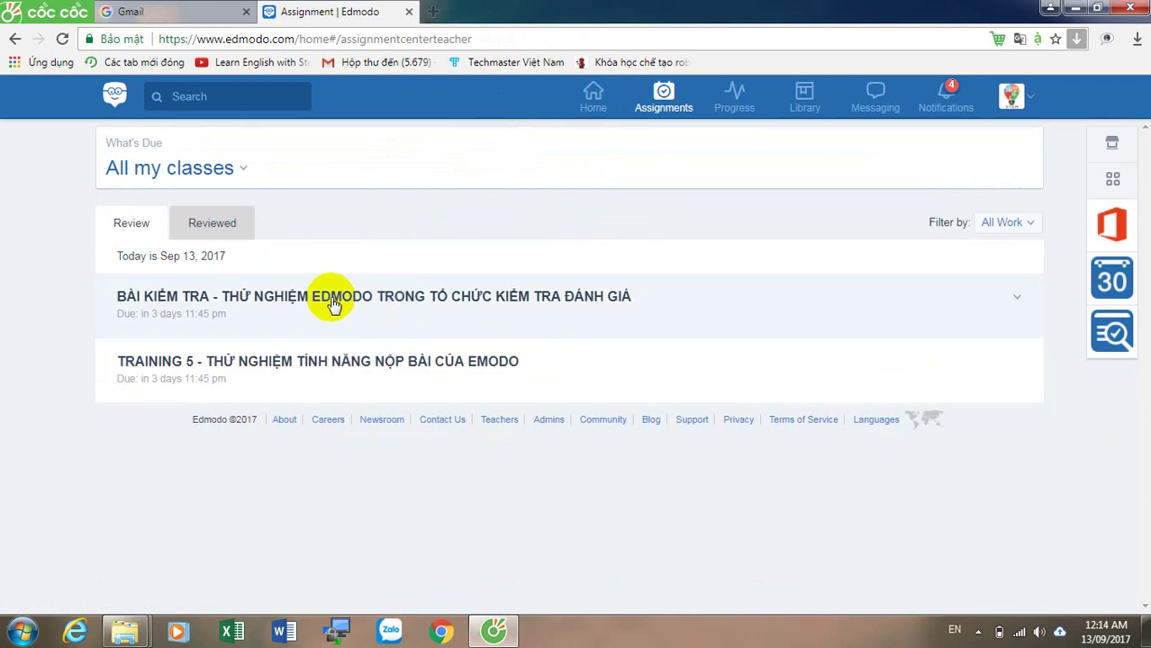
pyautogui.click(334, 304)
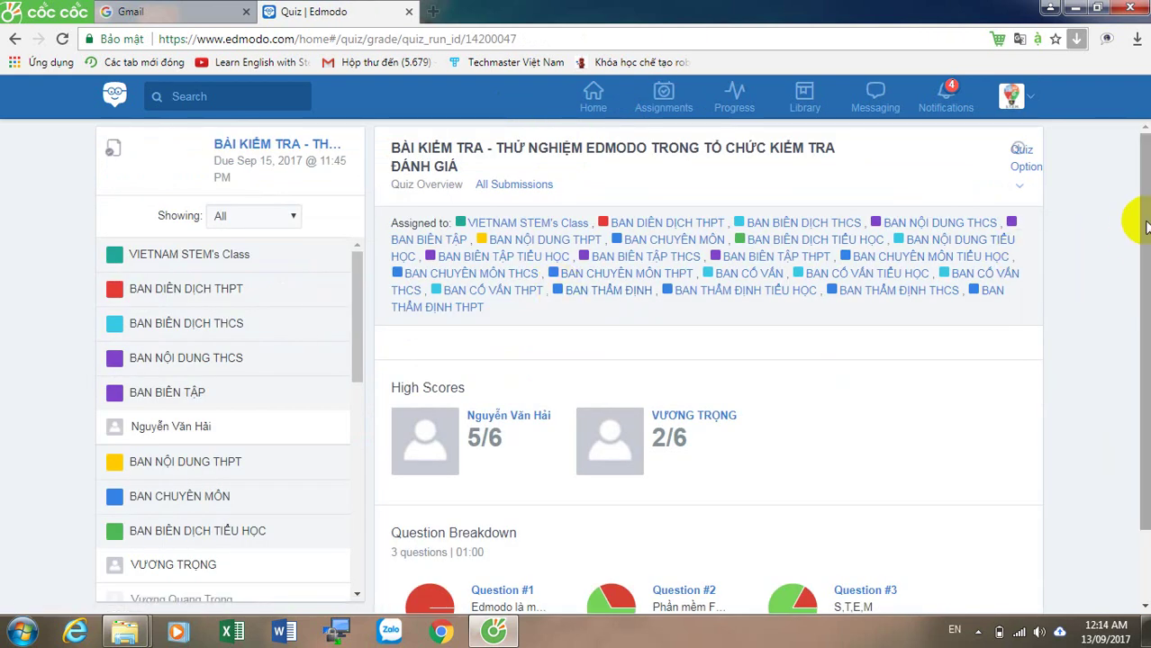
pyautogui.moveTo(1138, 218); pyautogui.dragTo(1137, 293)
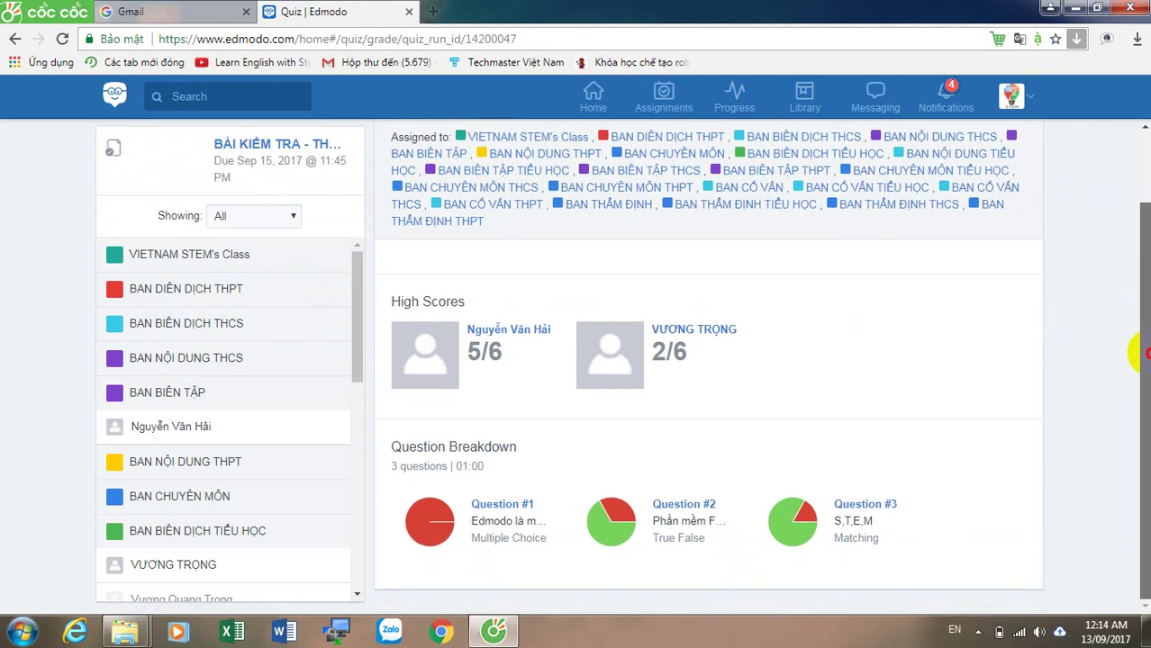
pyautogui.moveTo(460, 518)
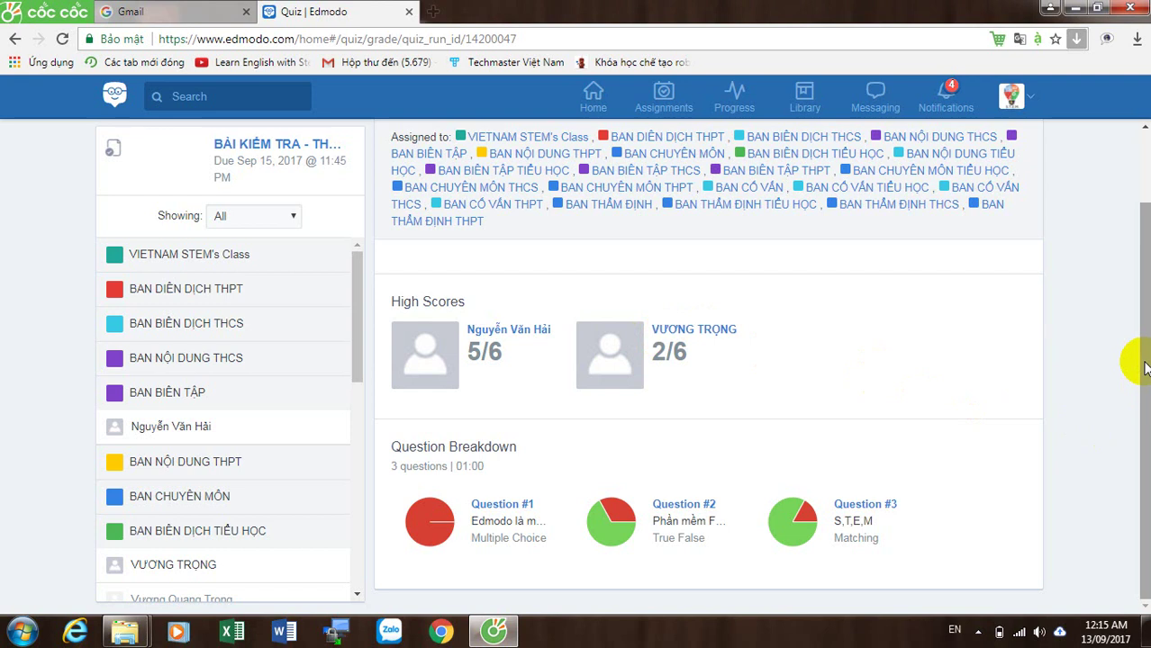
pyautogui.click(691, 334)
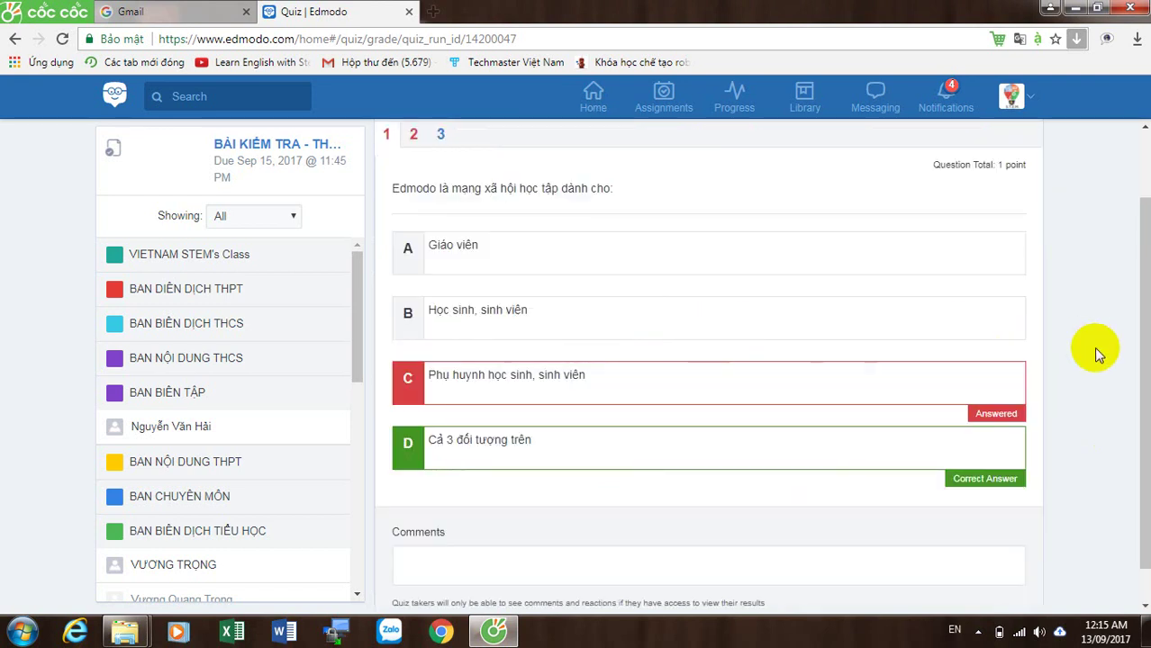
# Step: Review the student's answers to quiz questions 2 and 3
pyautogui.moveTo(1136, 377); pyautogui.dragTo(1147, 317)
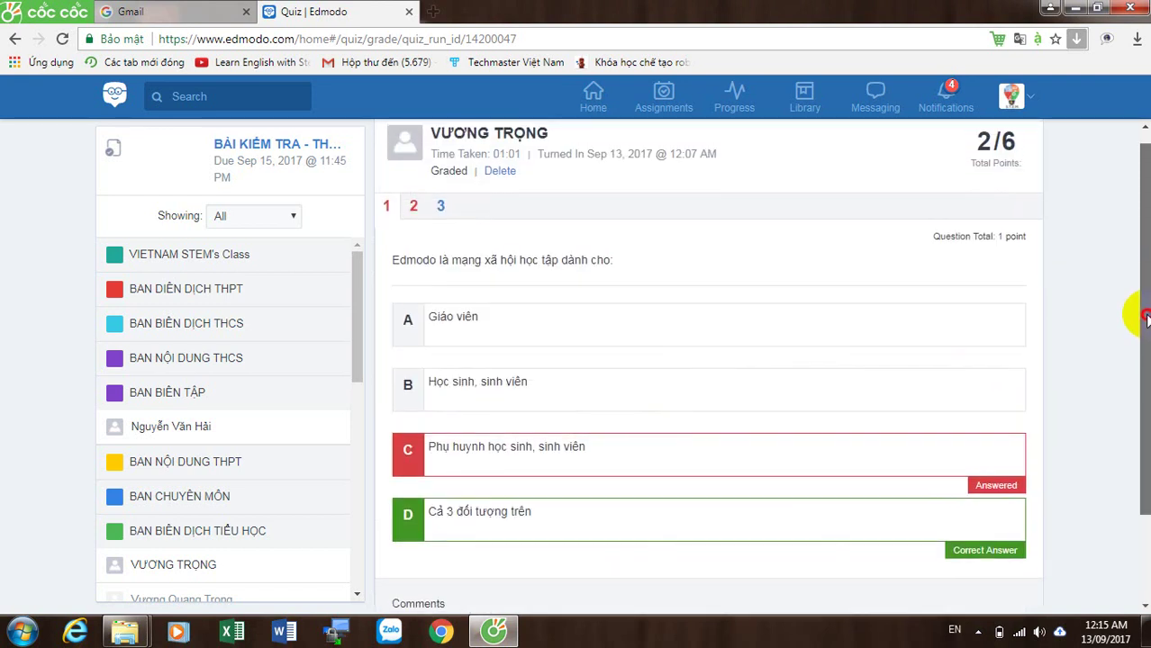
pyautogui.click(414, 205)
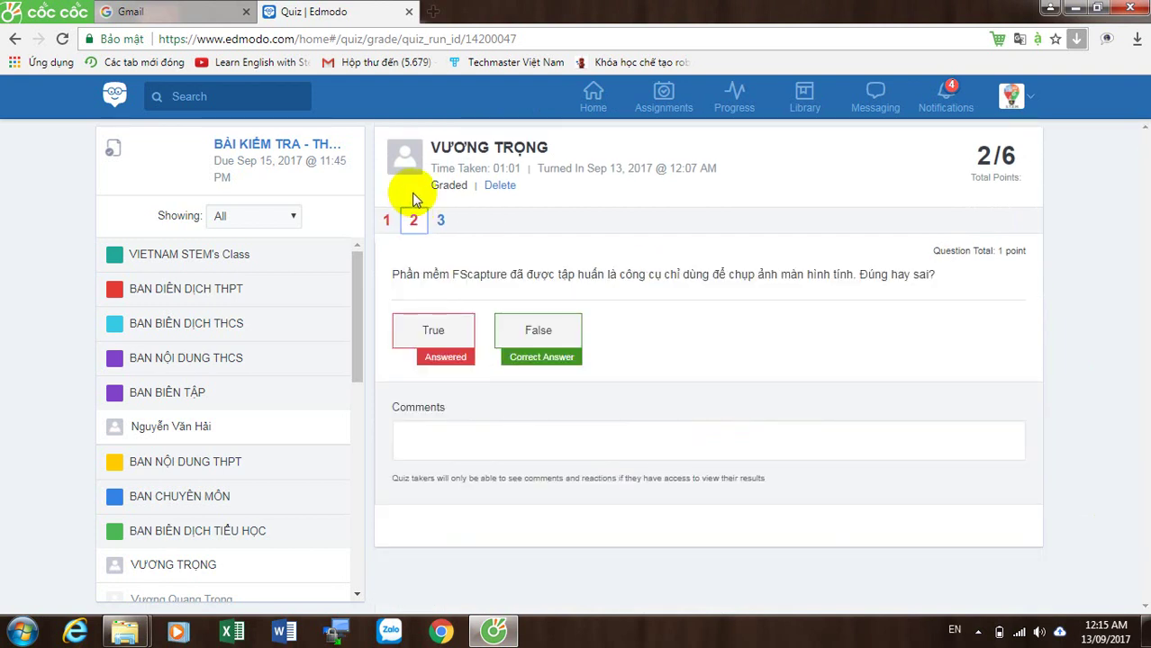
pyautogui.click(440, 221)
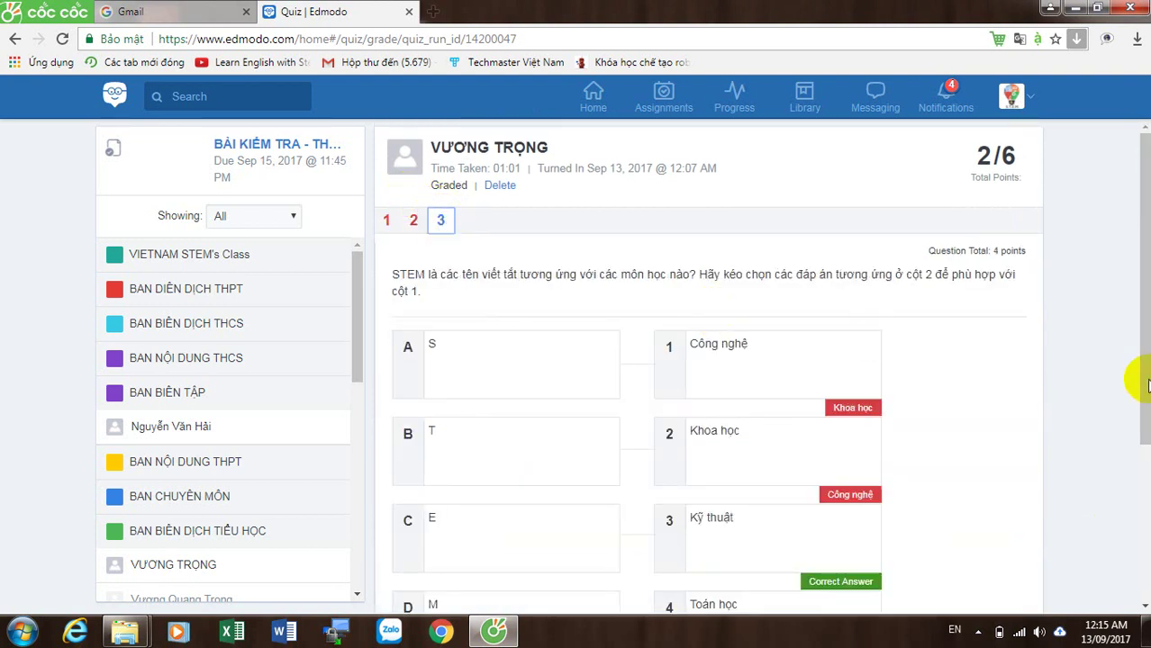
pyautogui.moveTo(1144, 383); pyautogui.dragTo(1130, 535)
pyautogui.scroll(1, 1137, 362)
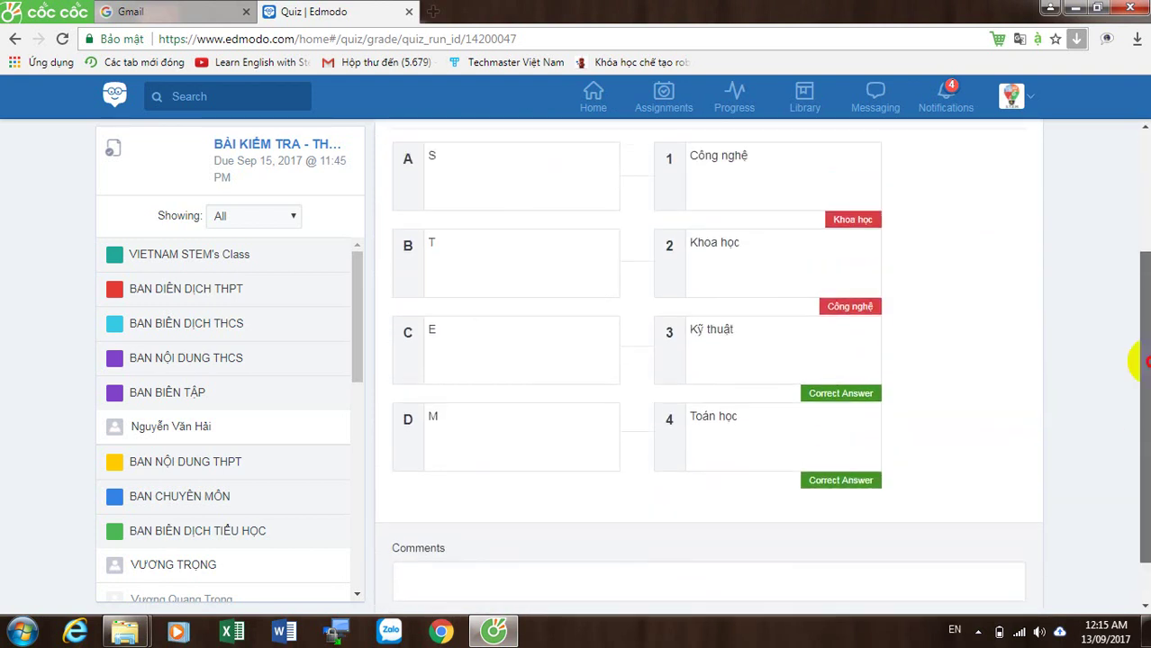
pyautogui.moveTo(1139, 362); pyautogui.dragTo(1145, 565)
# Step: Begin a comment on the quiz result reading '- Science - Khoa ho'
pyautogui.click(764, 524)
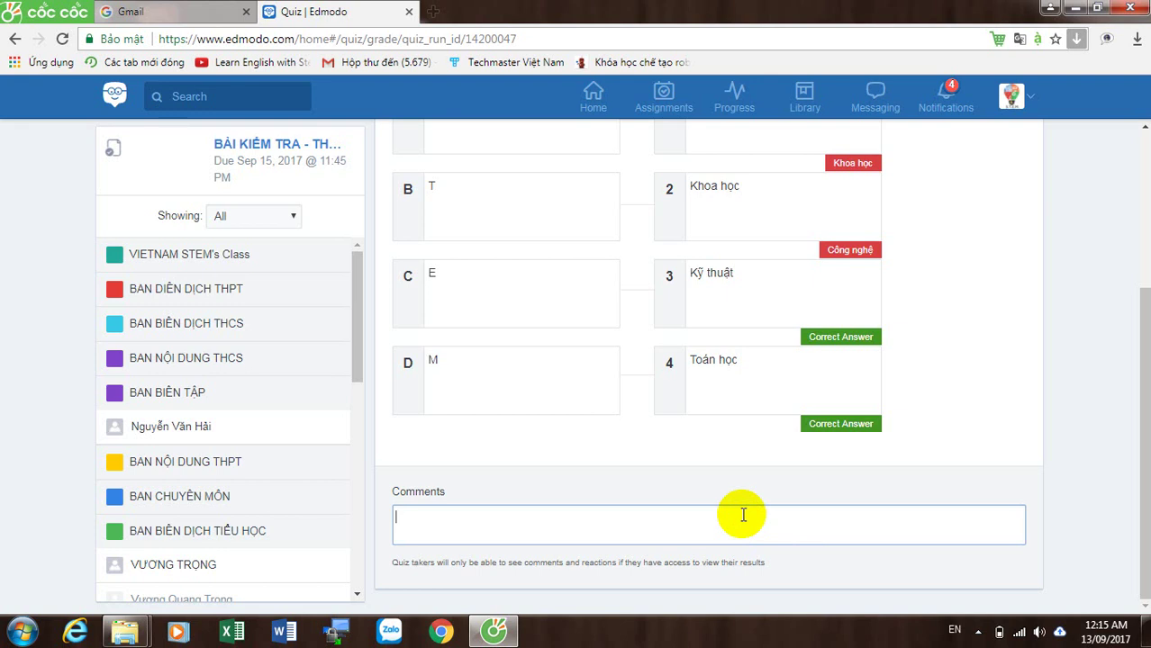
pyautogui.write('S - Science - Khoa ho')
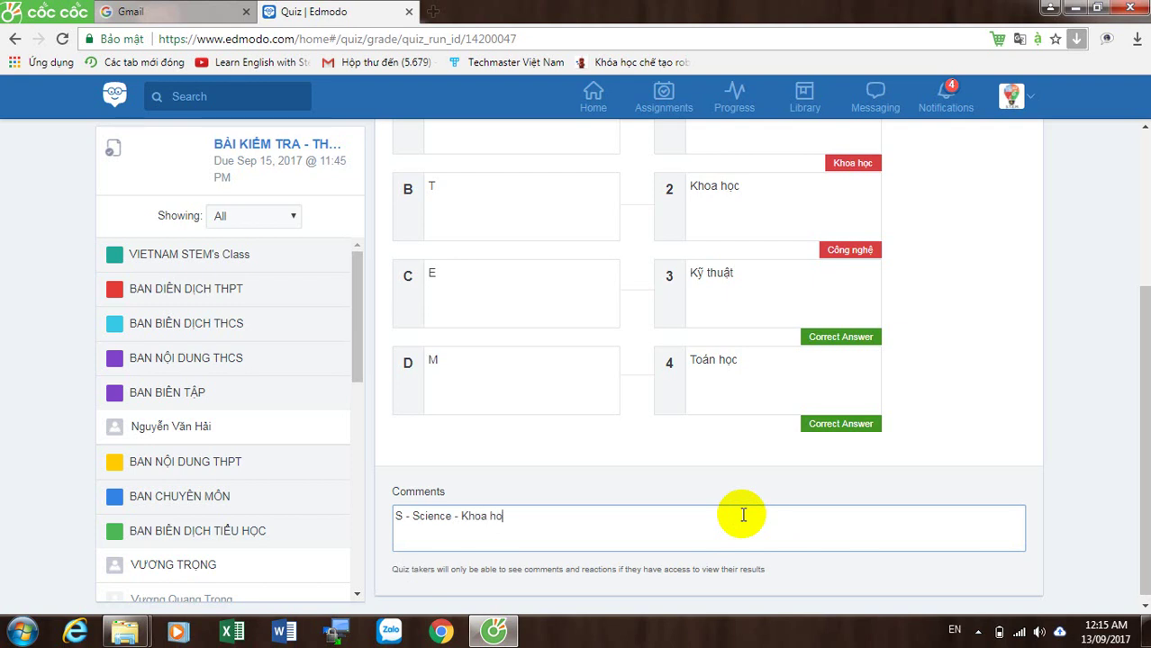
pyautogui.hotkey('ctrl', 'a')
pyautogui.press('BackSpace')
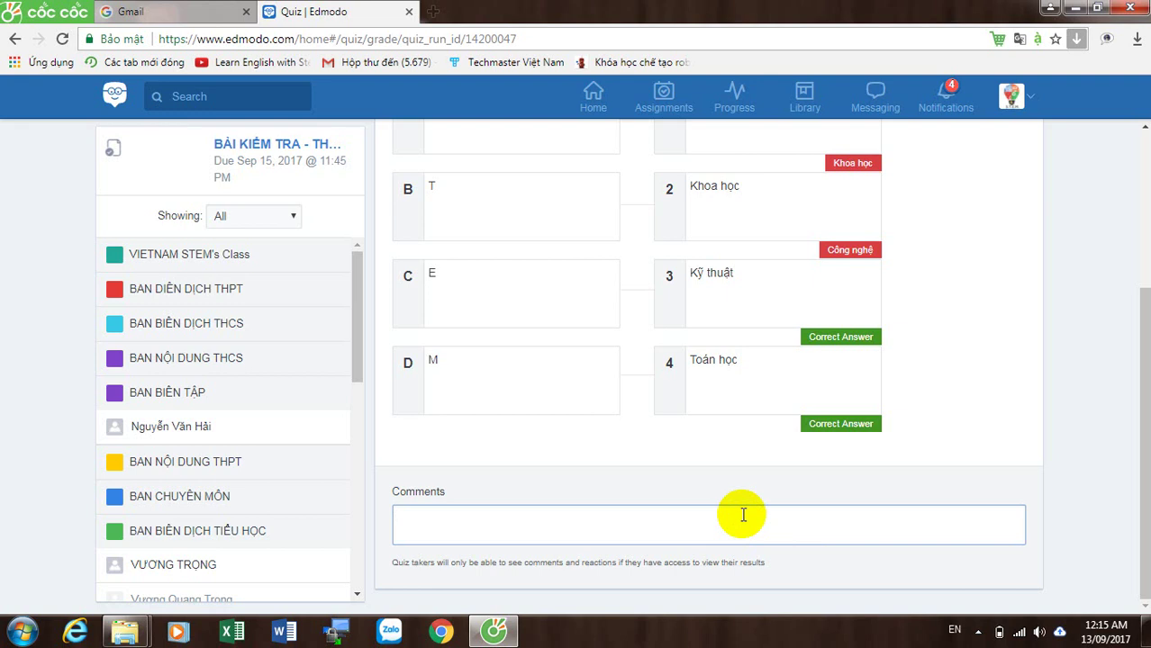
pyautogui.write('- Scien')
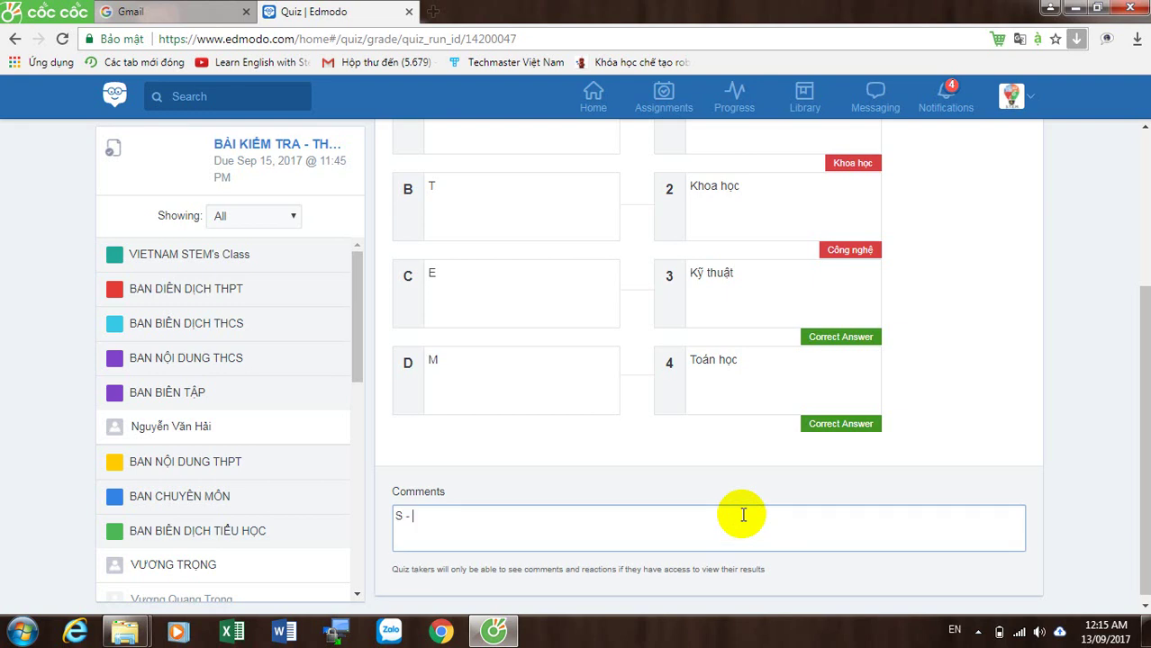
pyautogui.write('ce - Khoa ho')
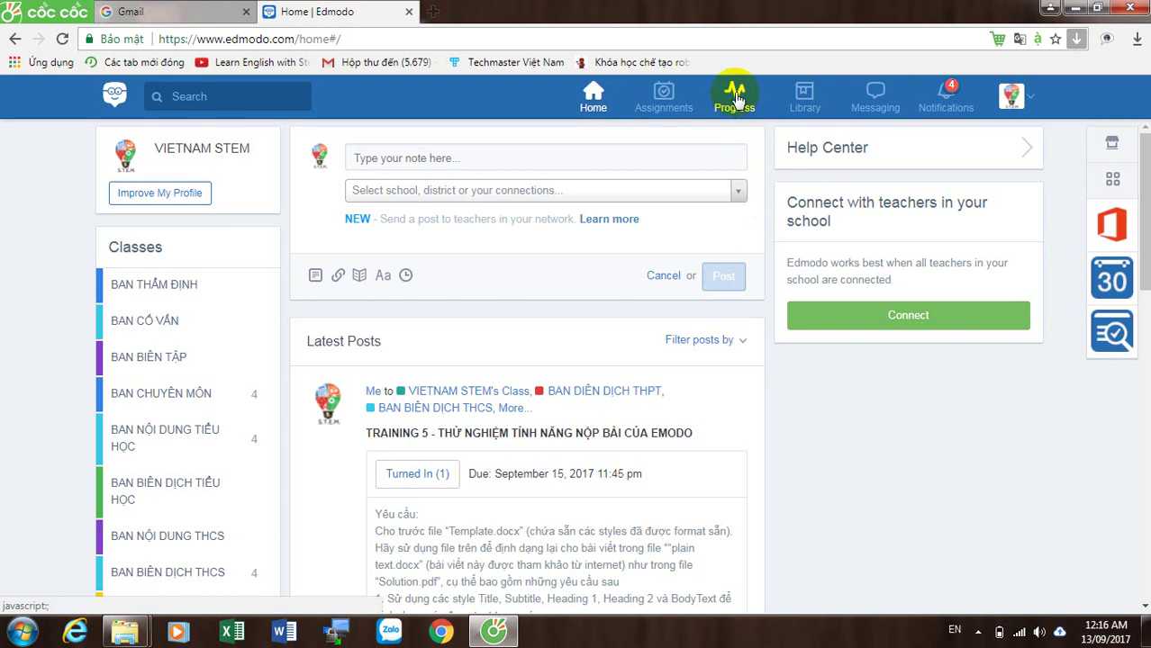
pyautogui.click(733, 101)
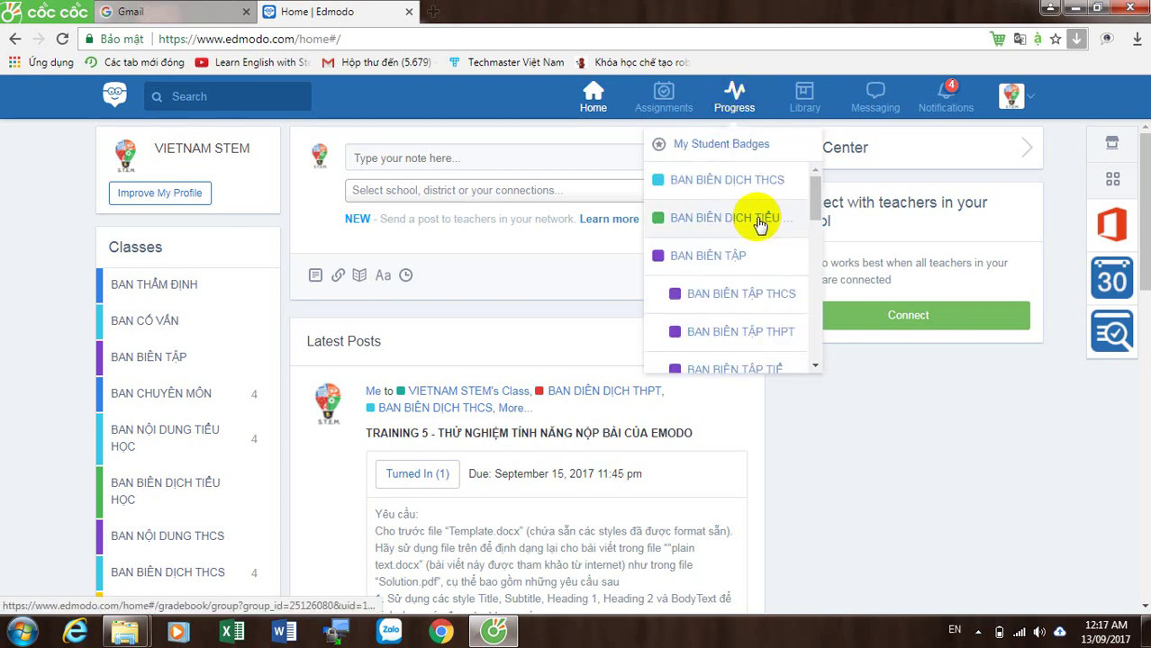
pyautogui.click(757, 221)
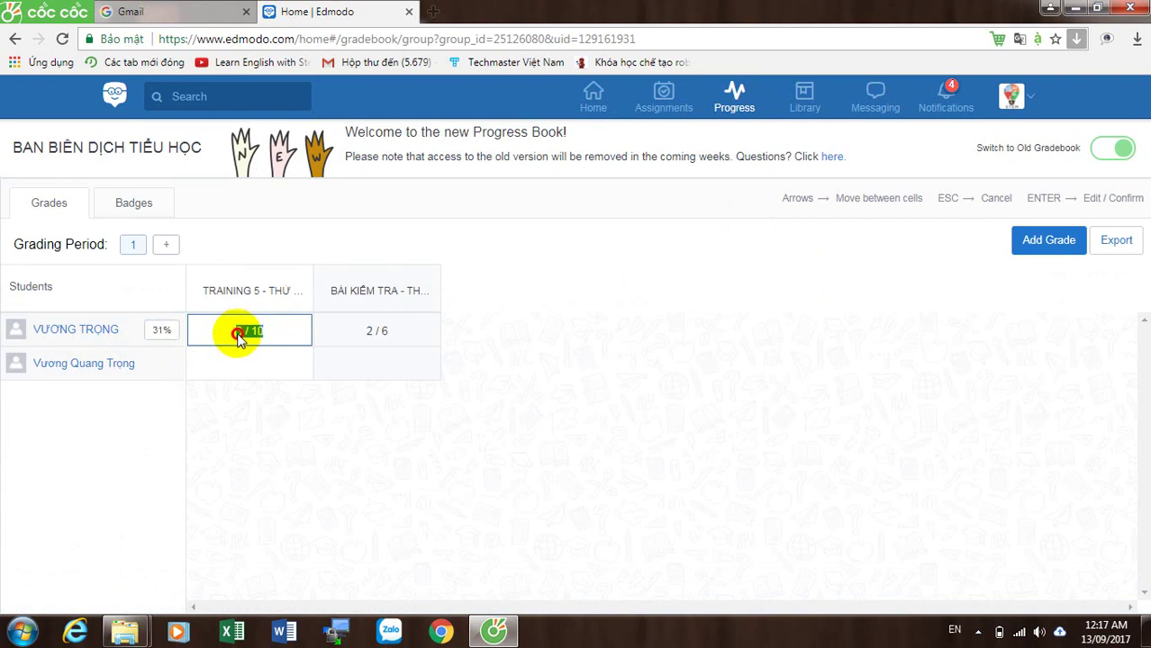
pyautogui.click(268, 333)
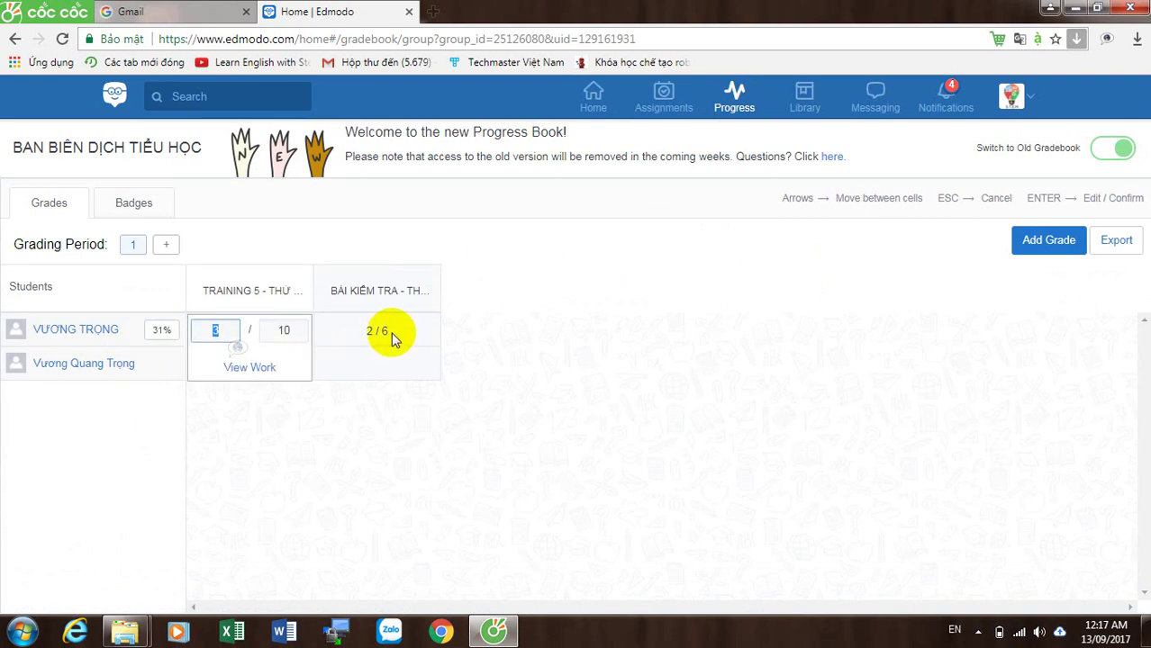
pyautogui.moveTo(386, 333); pyautogui.dragTo(359, 334)
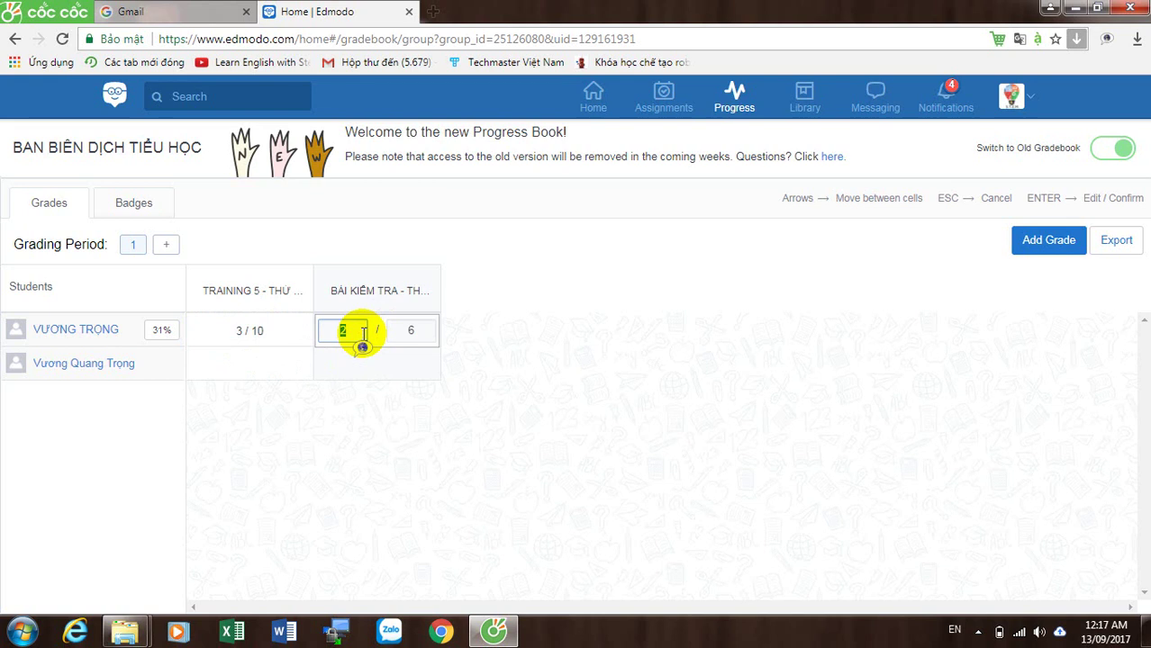
pyautogui.click(500, 416)
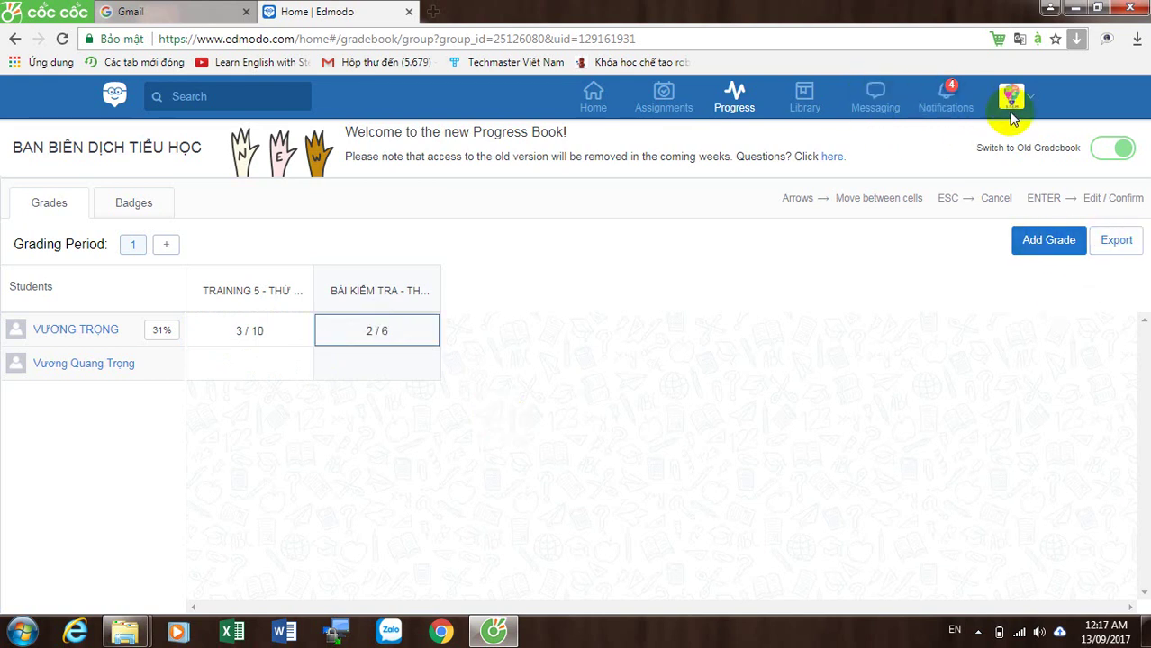
pyautogui.click(594, 95)
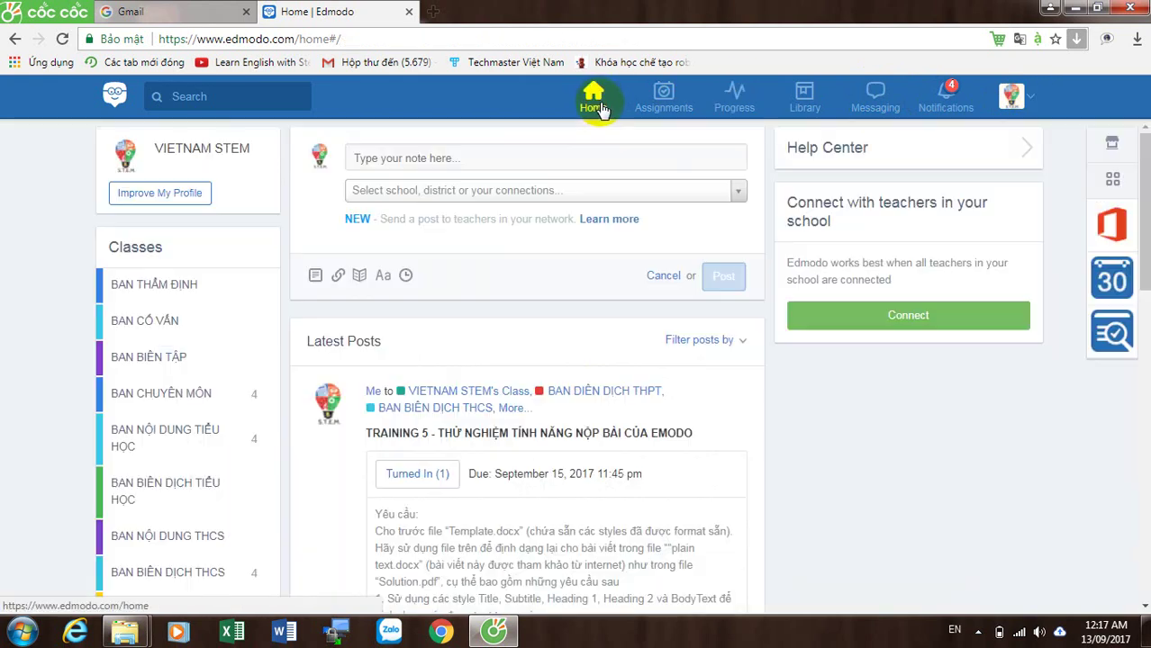